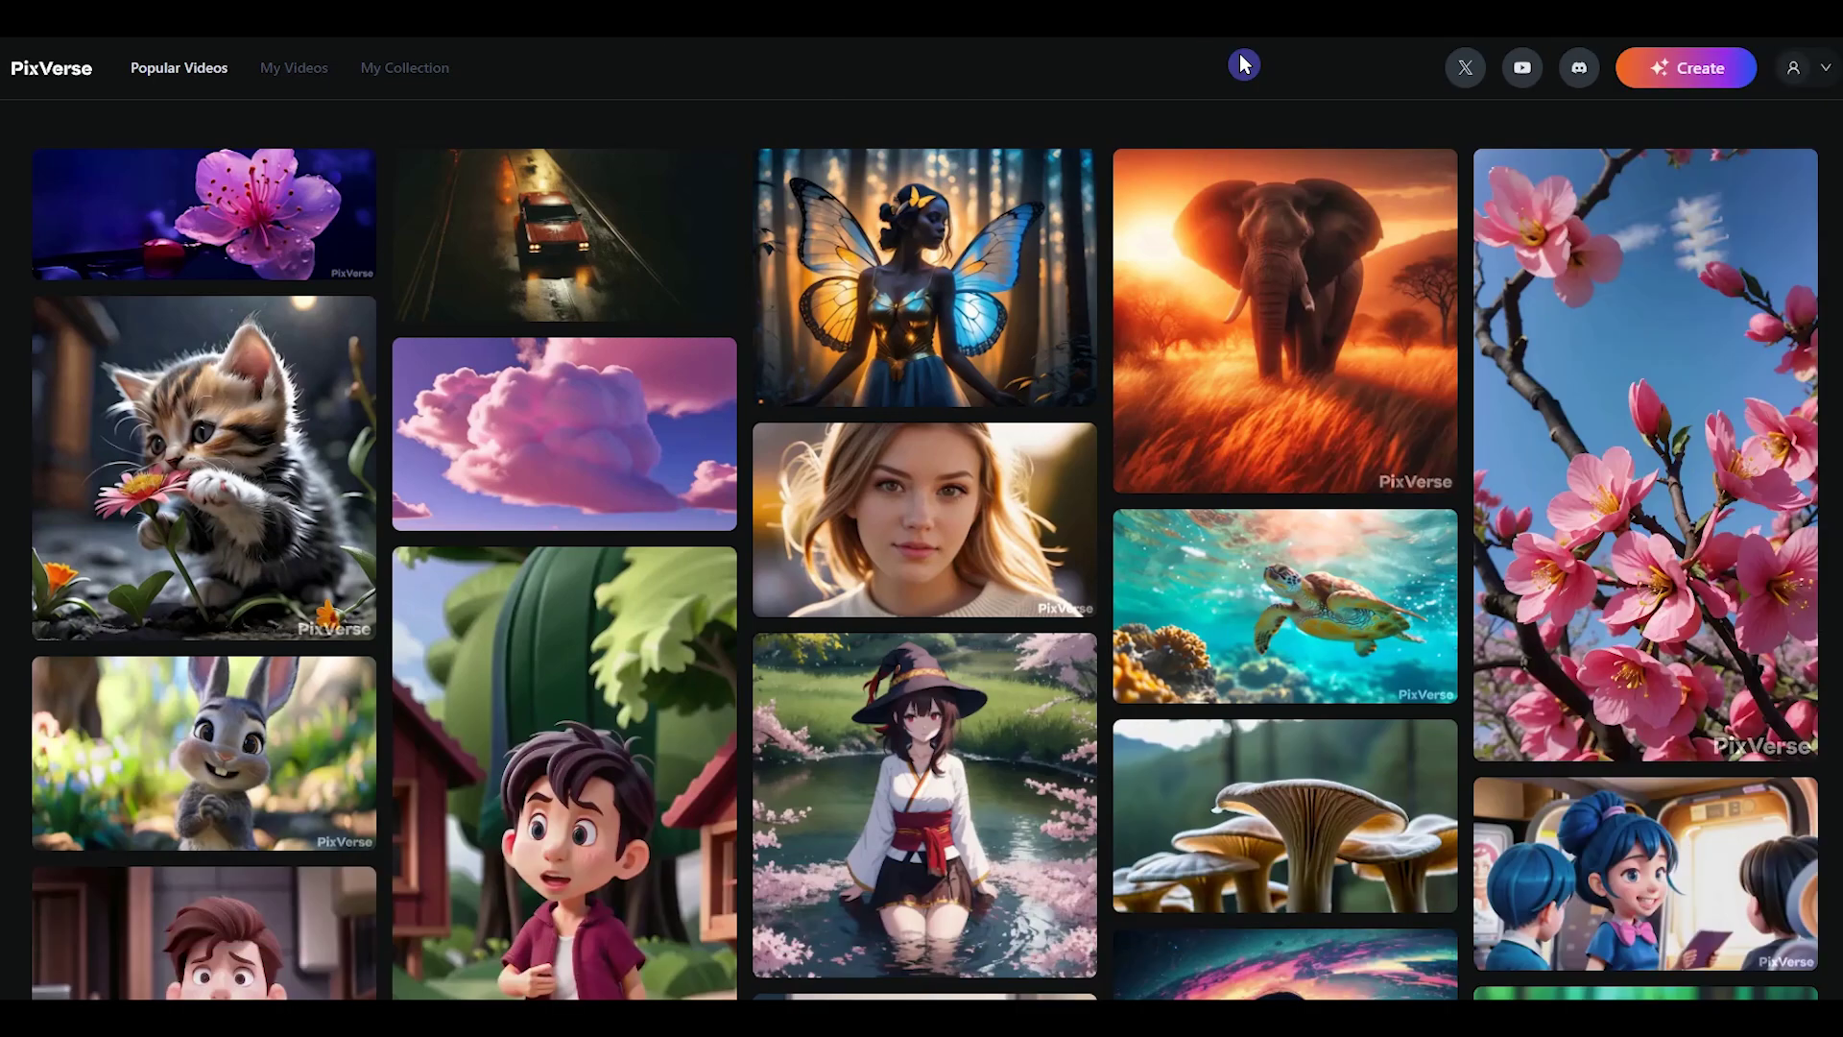
Step: Enter the prompt 'beautiful girl with blue hair, playing guitar' on the video creation page
{"action": "scroll", "coordinate": [1831, 331], "scroll_direction": "down", "scroll_amount": 20}
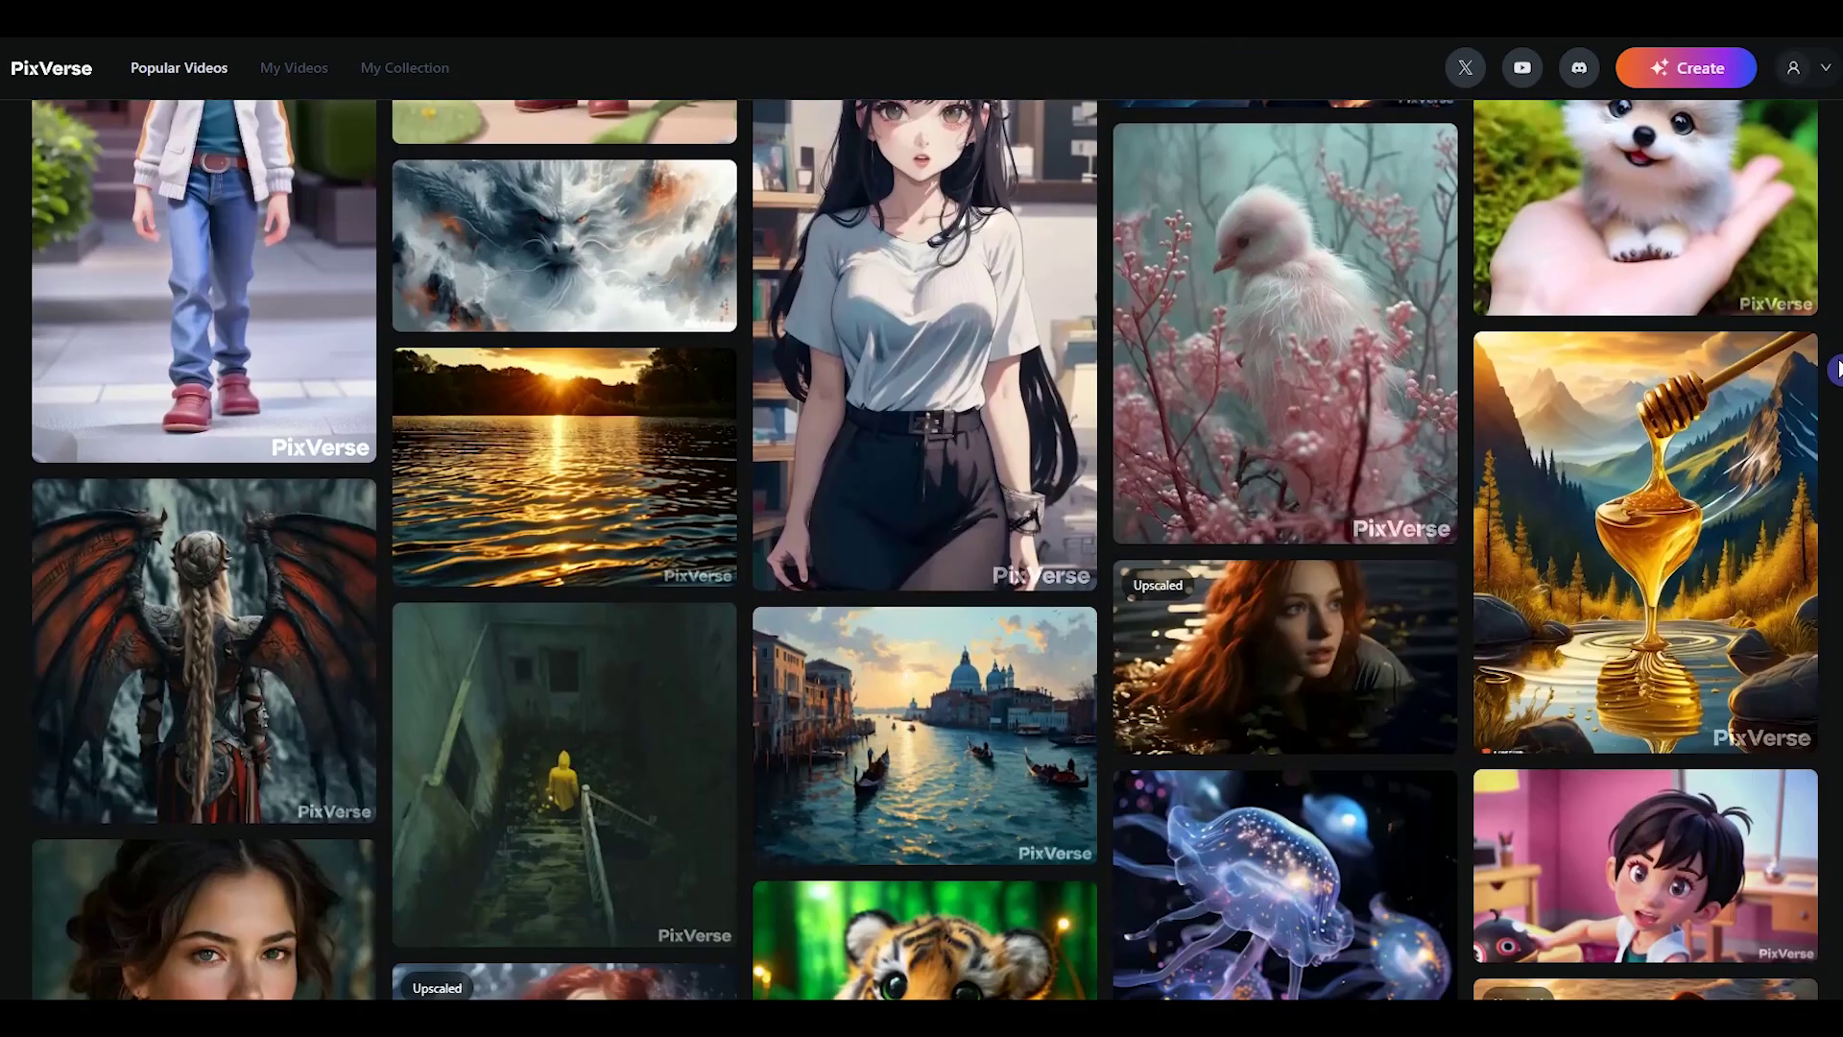
{"action": "scroll", "coordinate": [1836, 368], "scroll_direction": "down", "scroll_amount": 20}
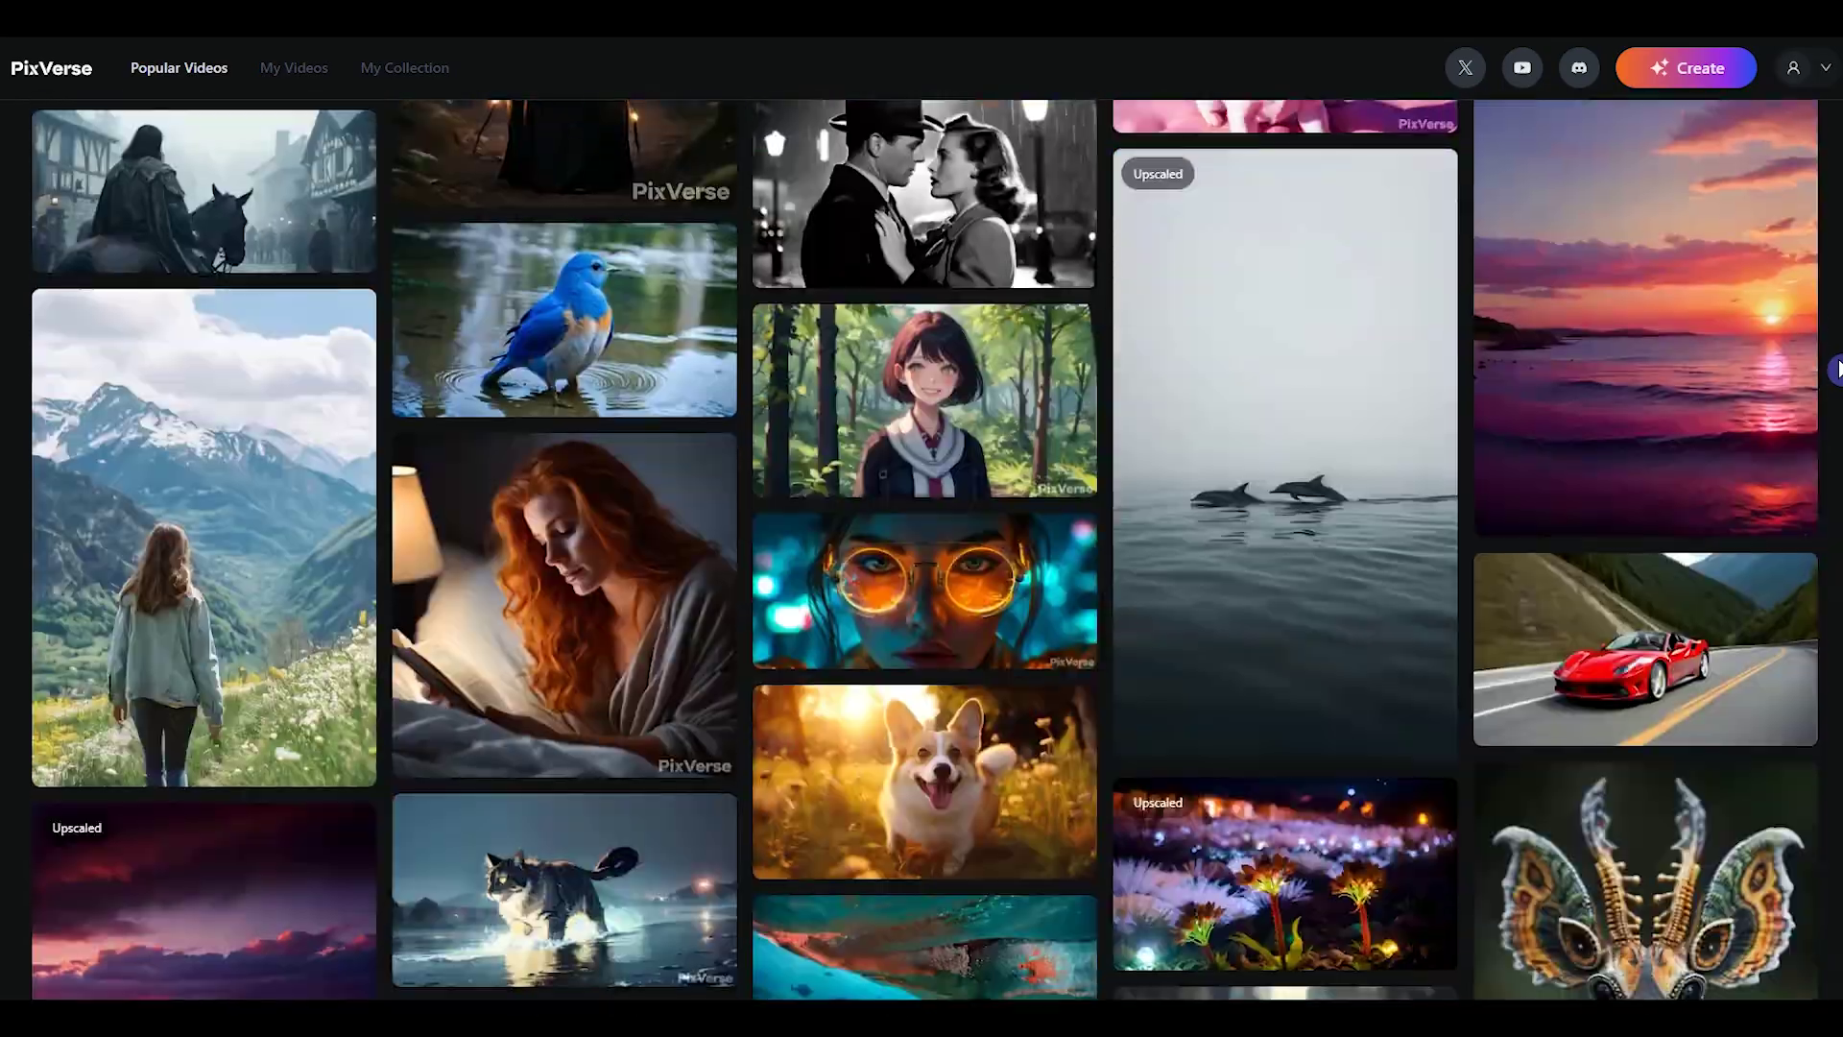
{"action": "scroll", "coordinate": [1836, 368], "scroll_direction": "down", "scroll_amount": 20}
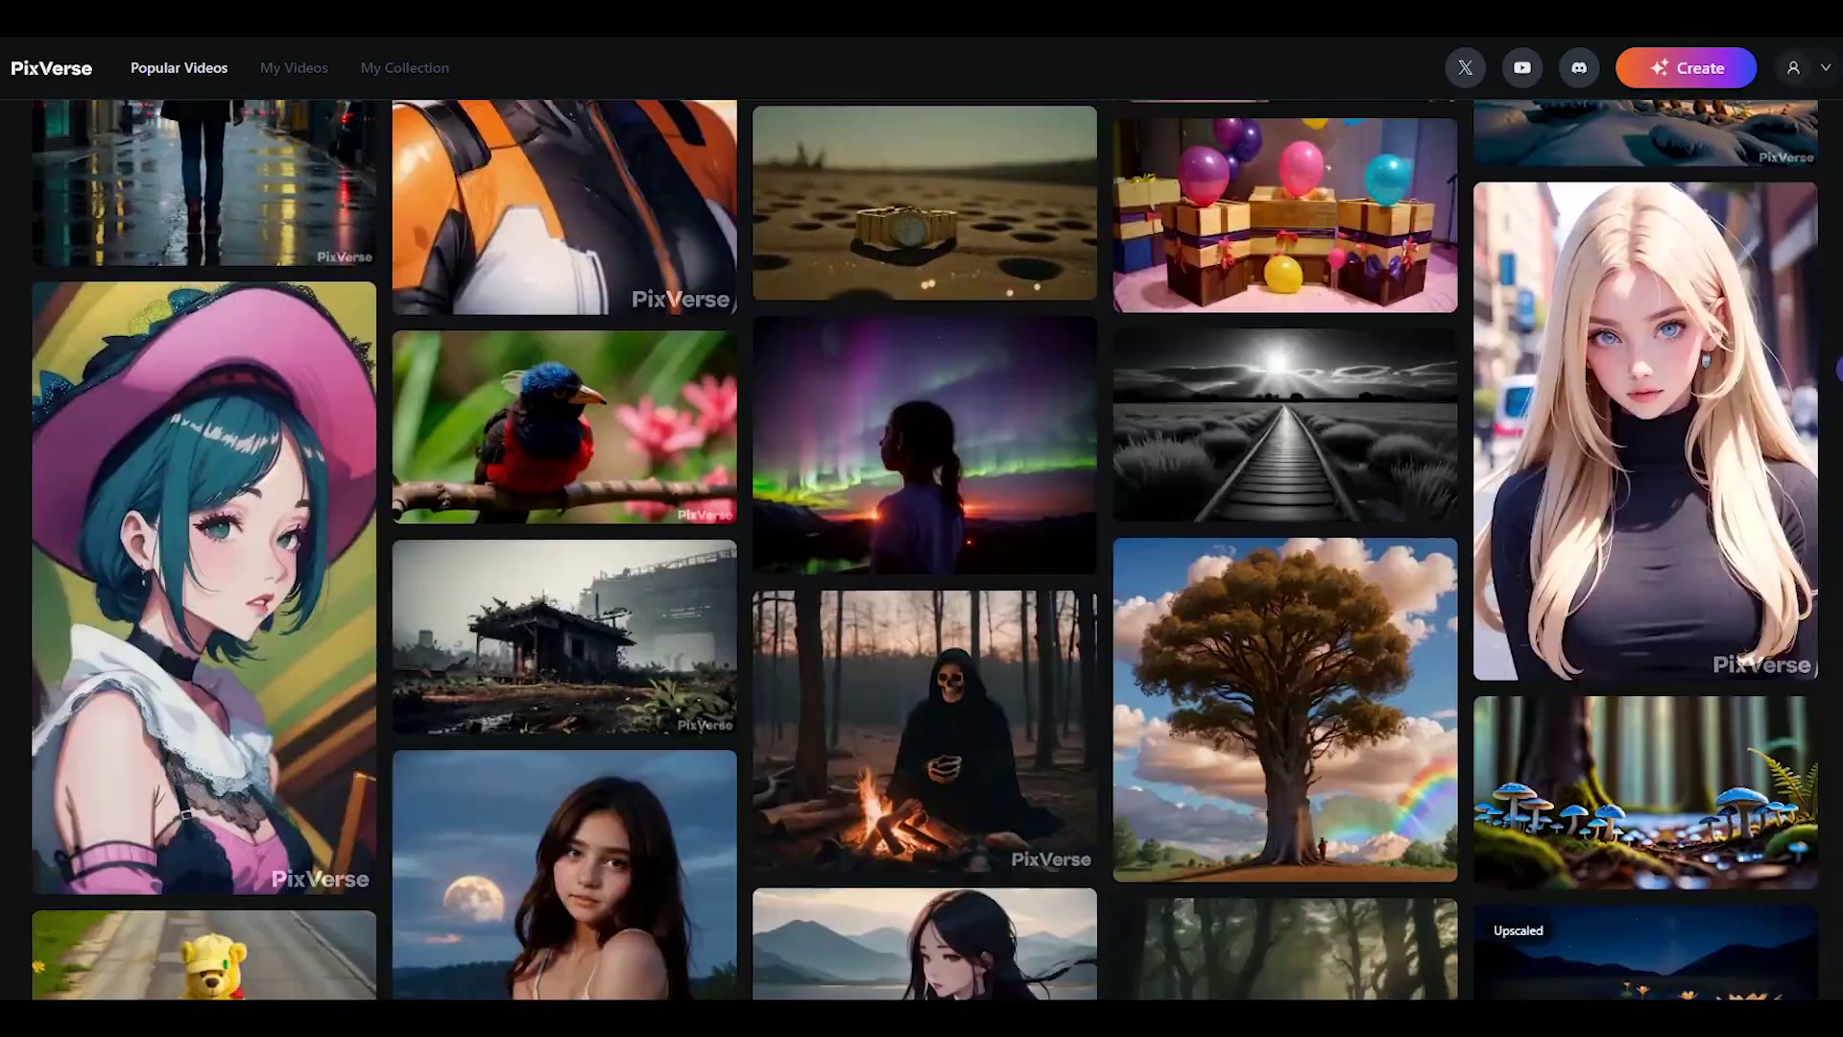
{"action": "scroll", "coordinate": [1836, 368], "scroll_direction": "down", "scroll_amount": 10}
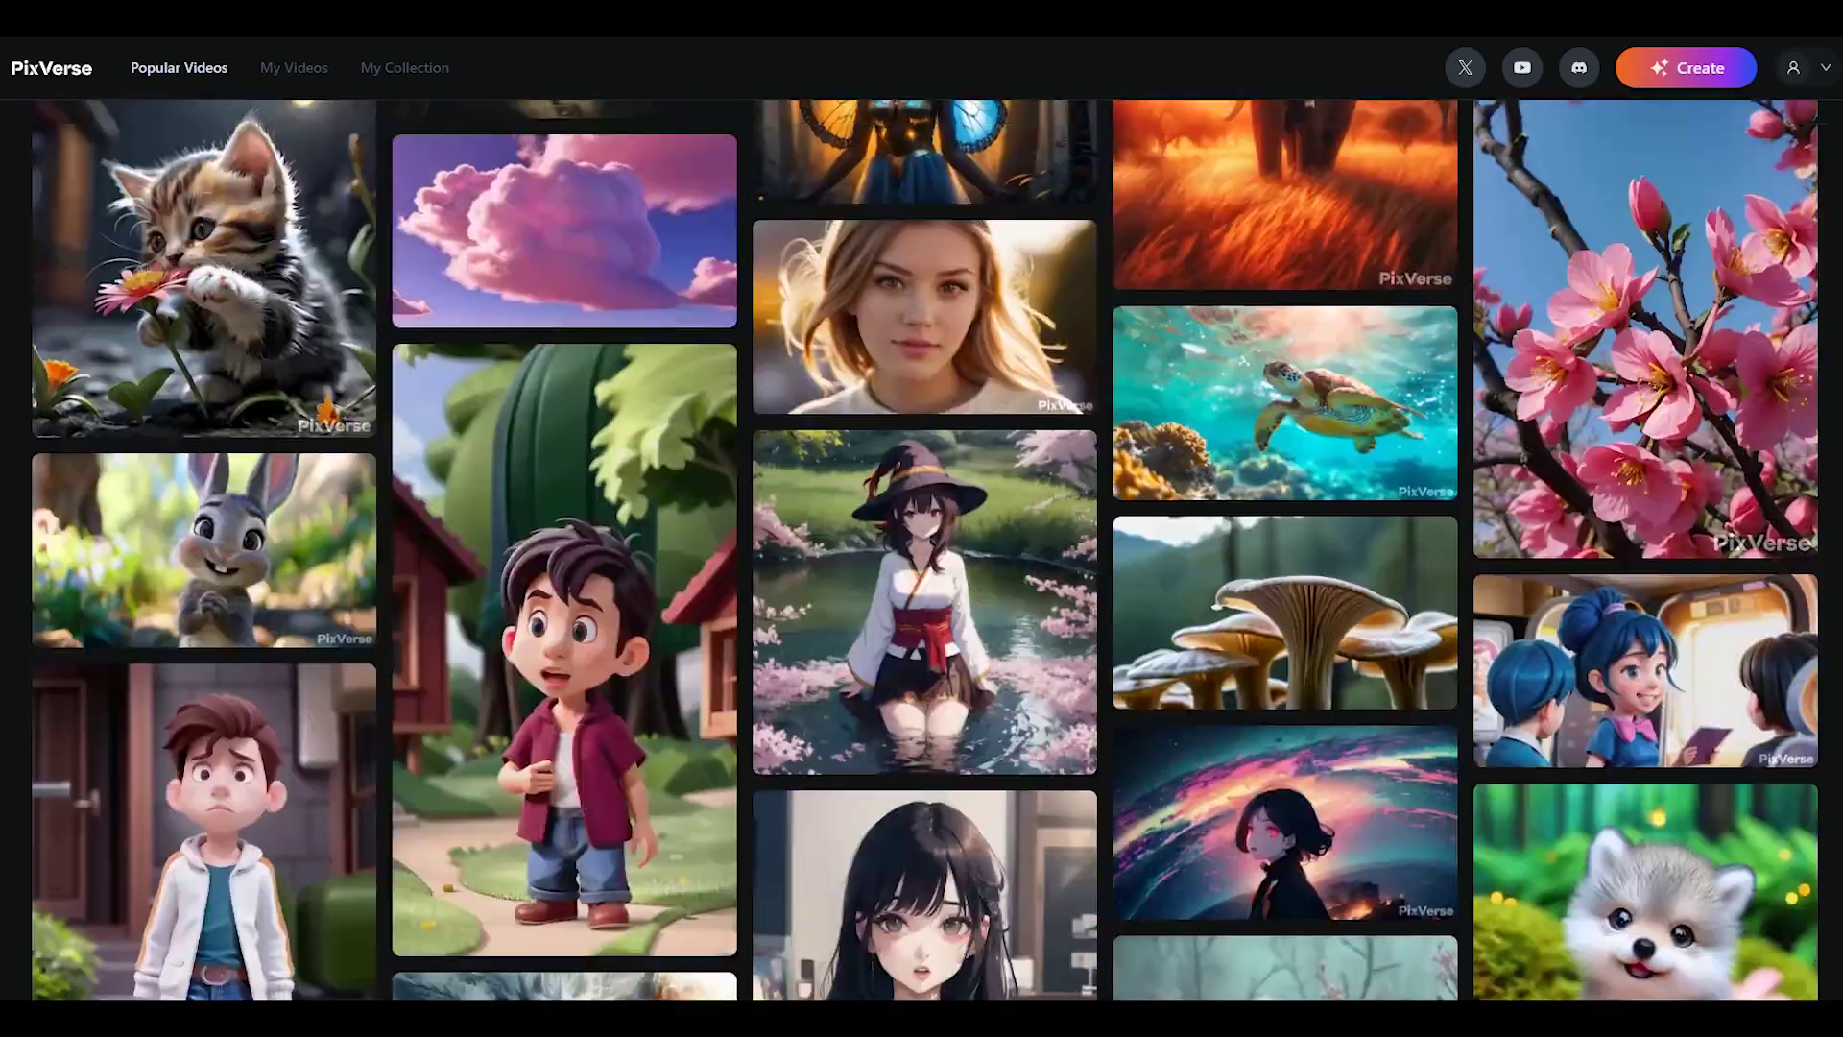
{"action": "scroll", "coordinate": [1665, 72], "scroll_direction": "up", "scroll_amount": 2}
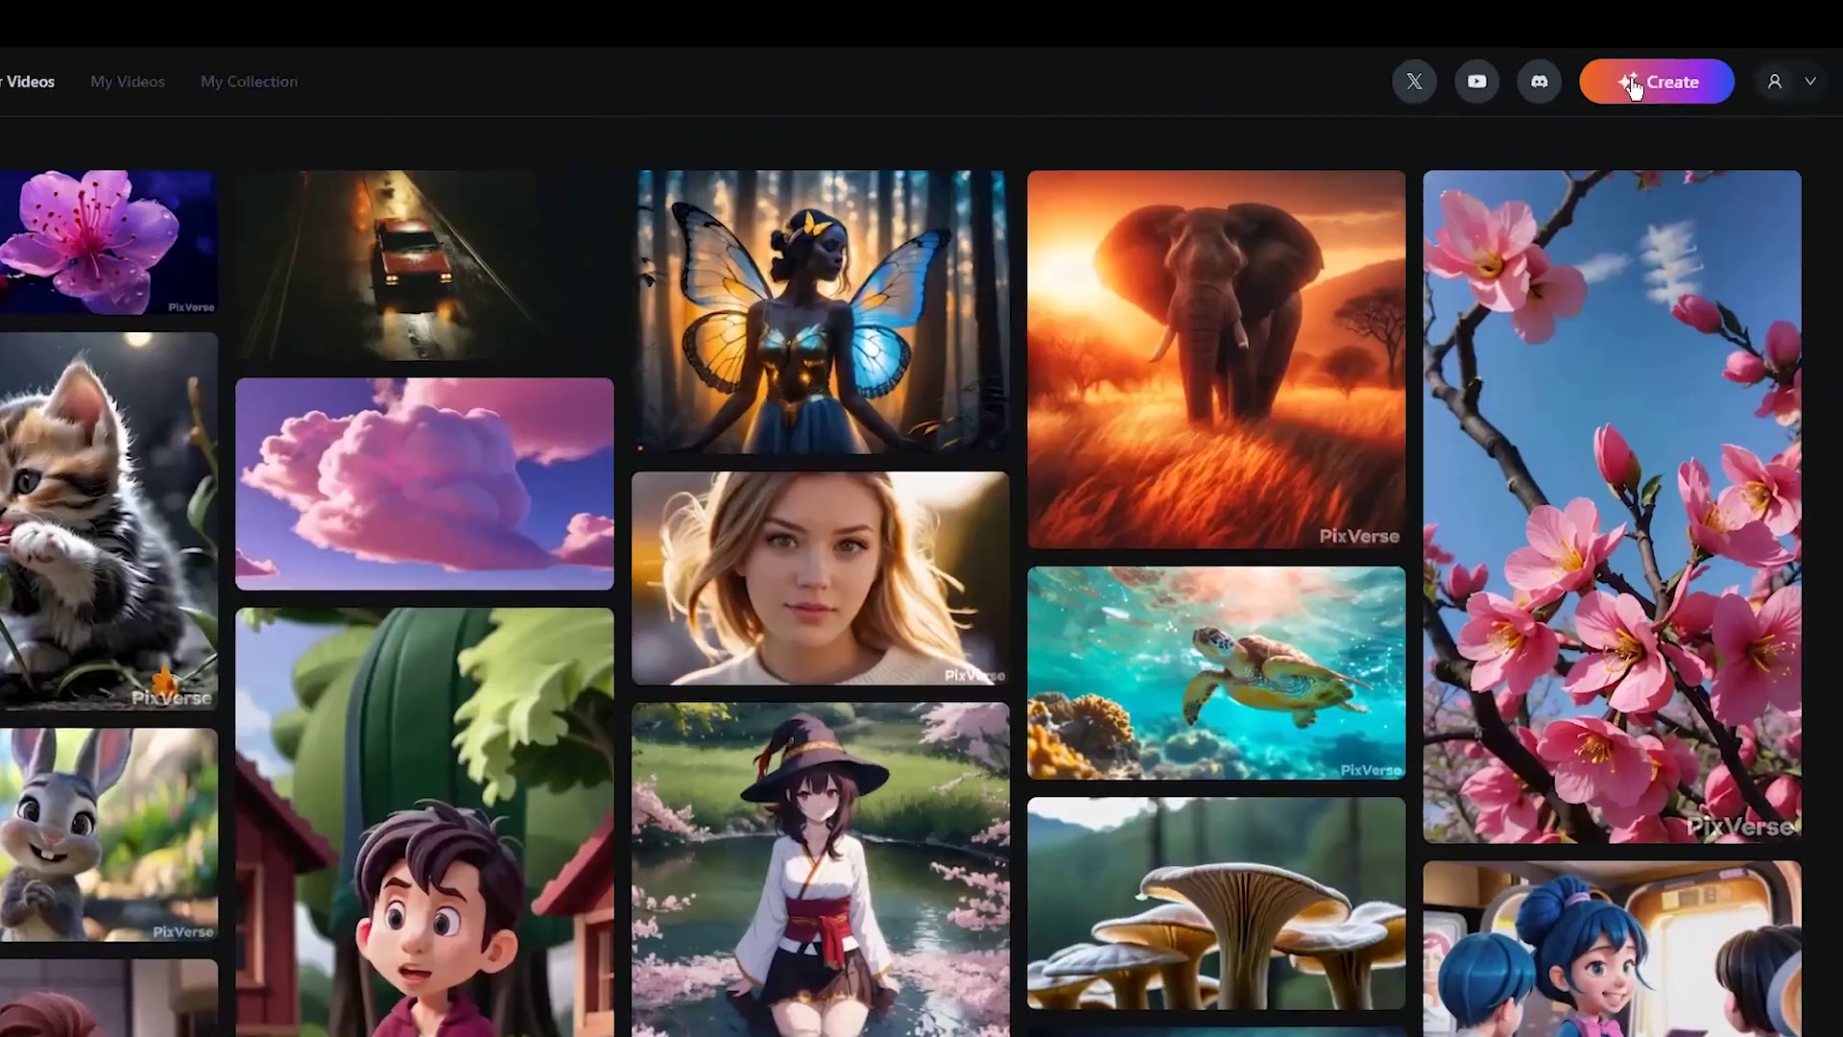
{"action": "left_click", "coordinate": [1505, 142]}
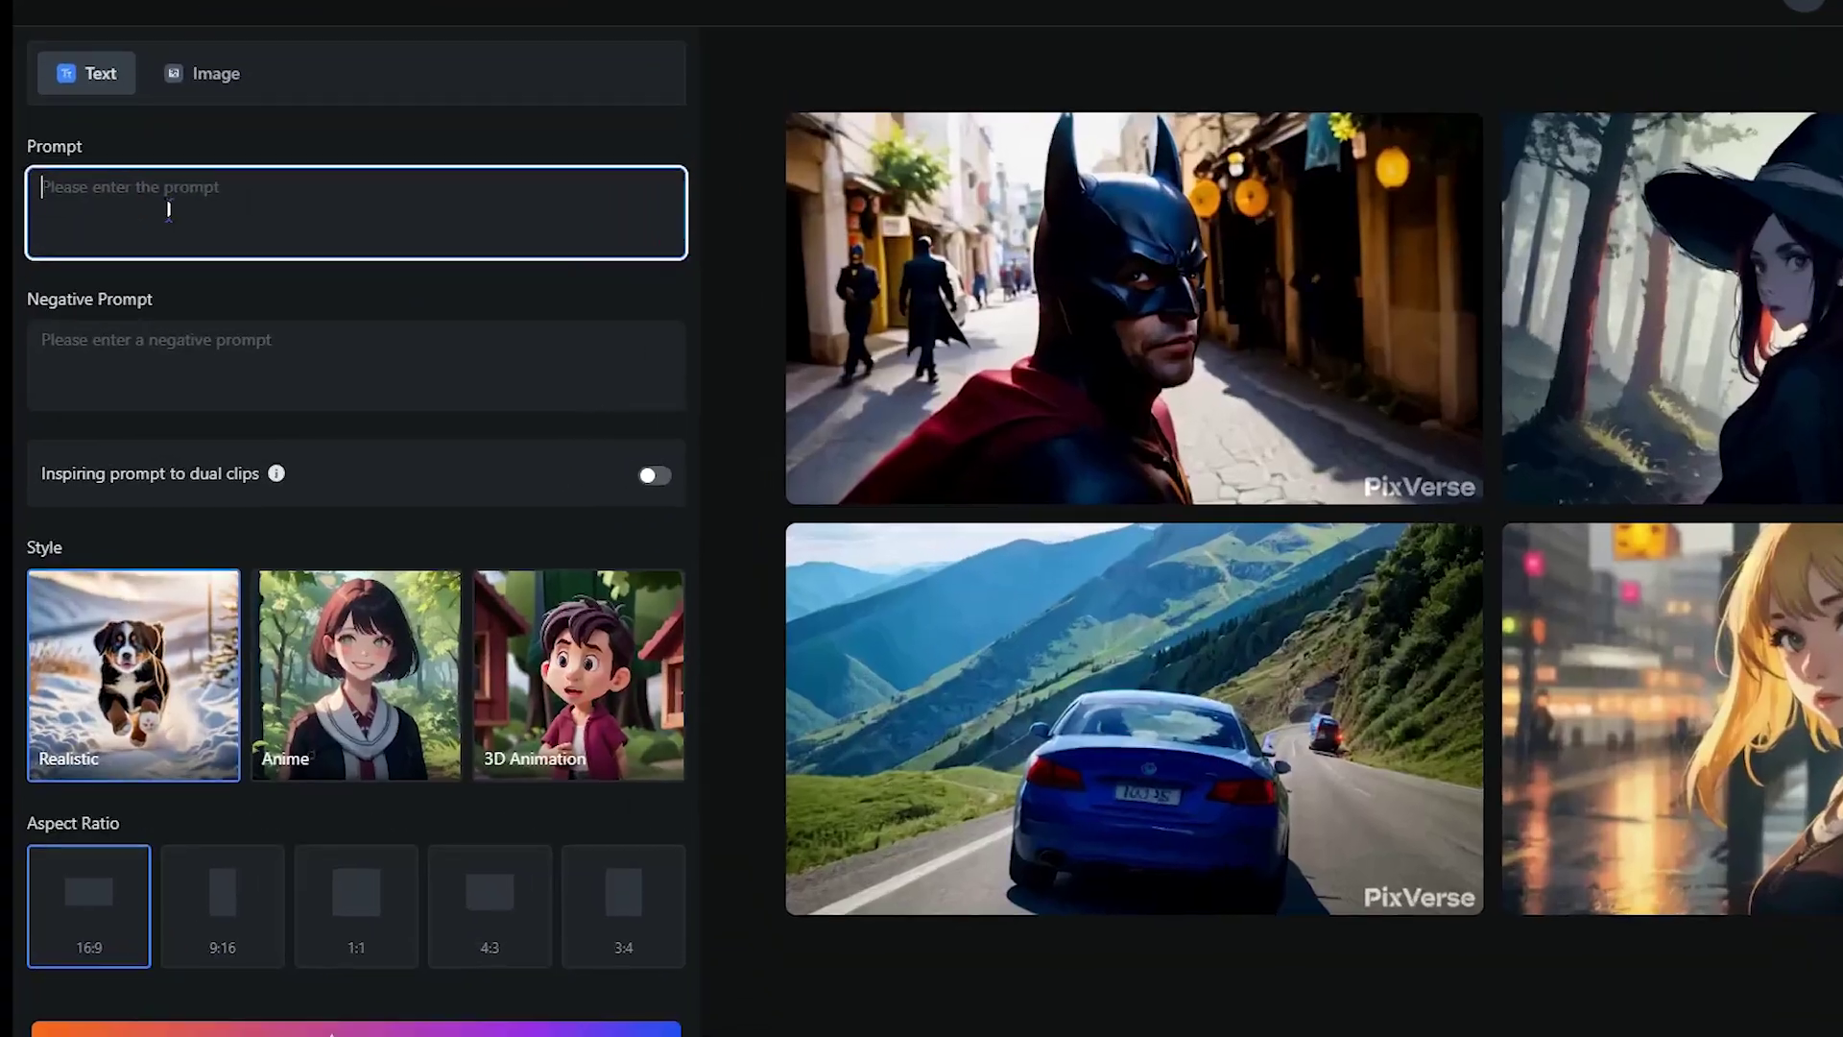
{"action": "type", "text": "beautiful girl with blue hair, playing guitar"}
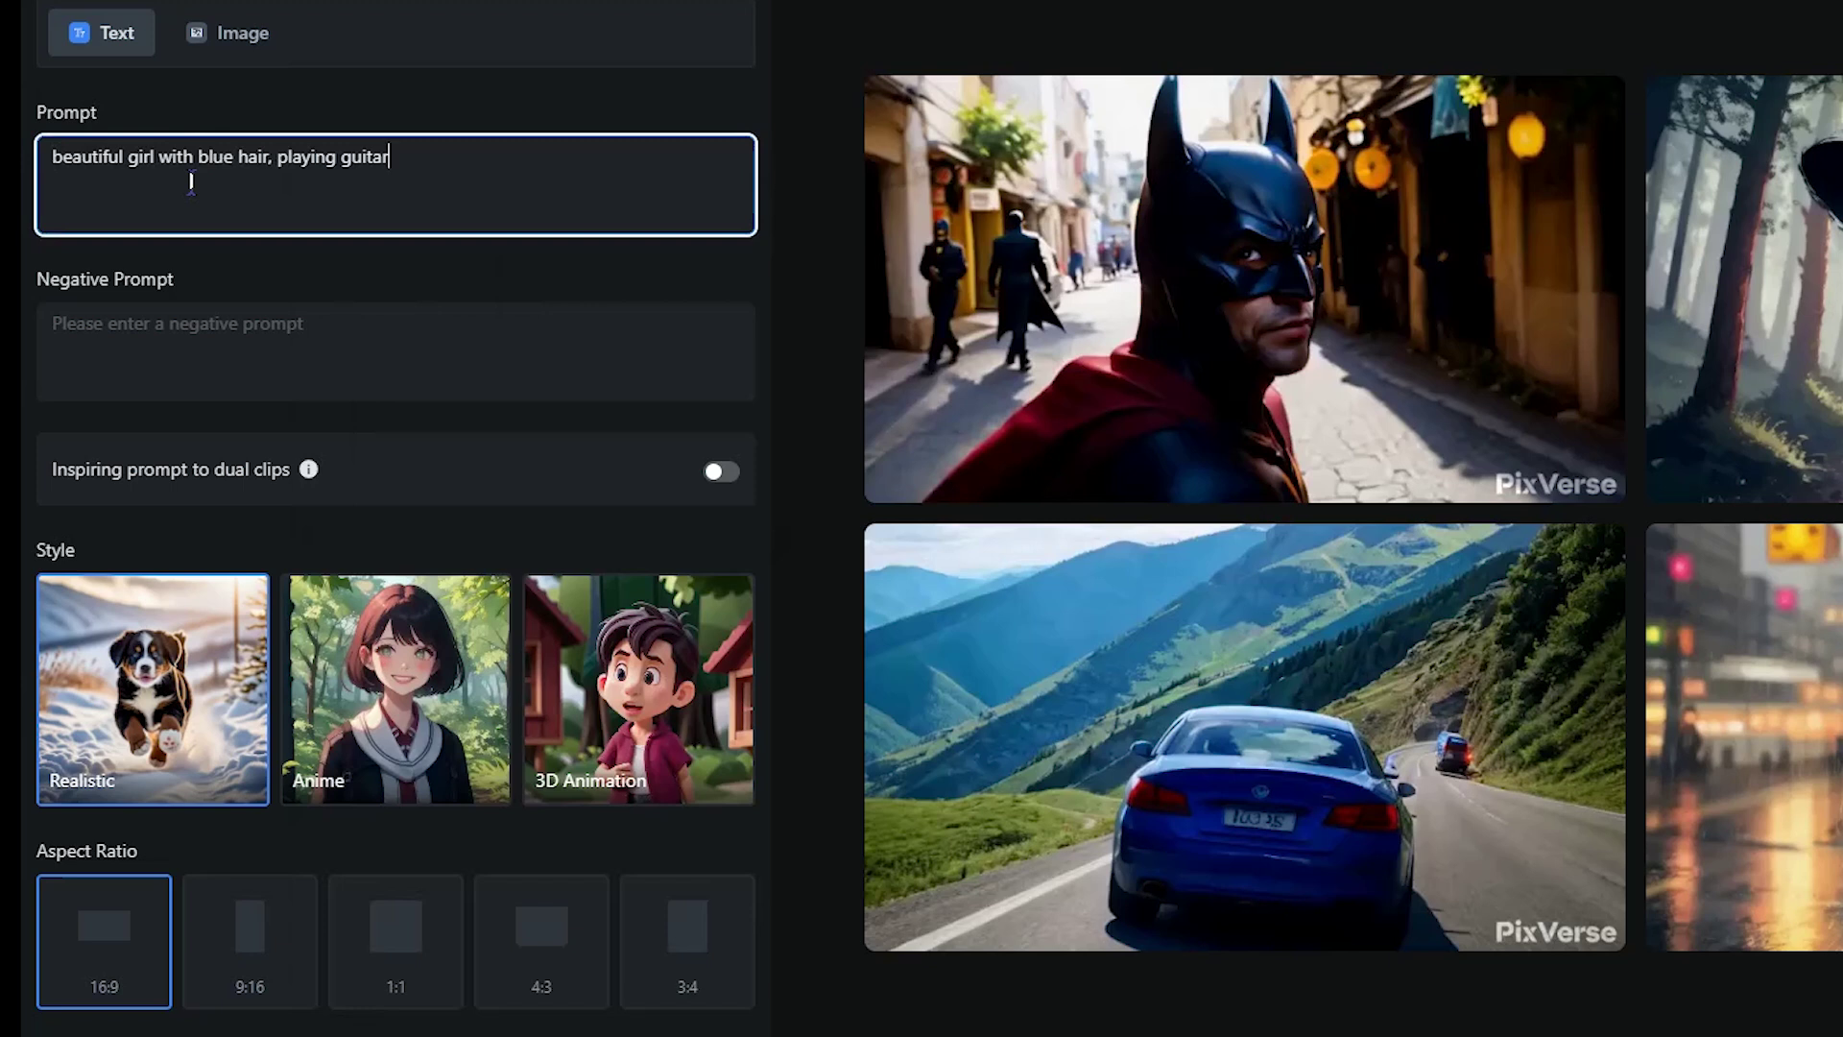
{"action": "scroll", "coordinate": [480, 327], "scroll_direction": "down", "scroll_amount": 1}
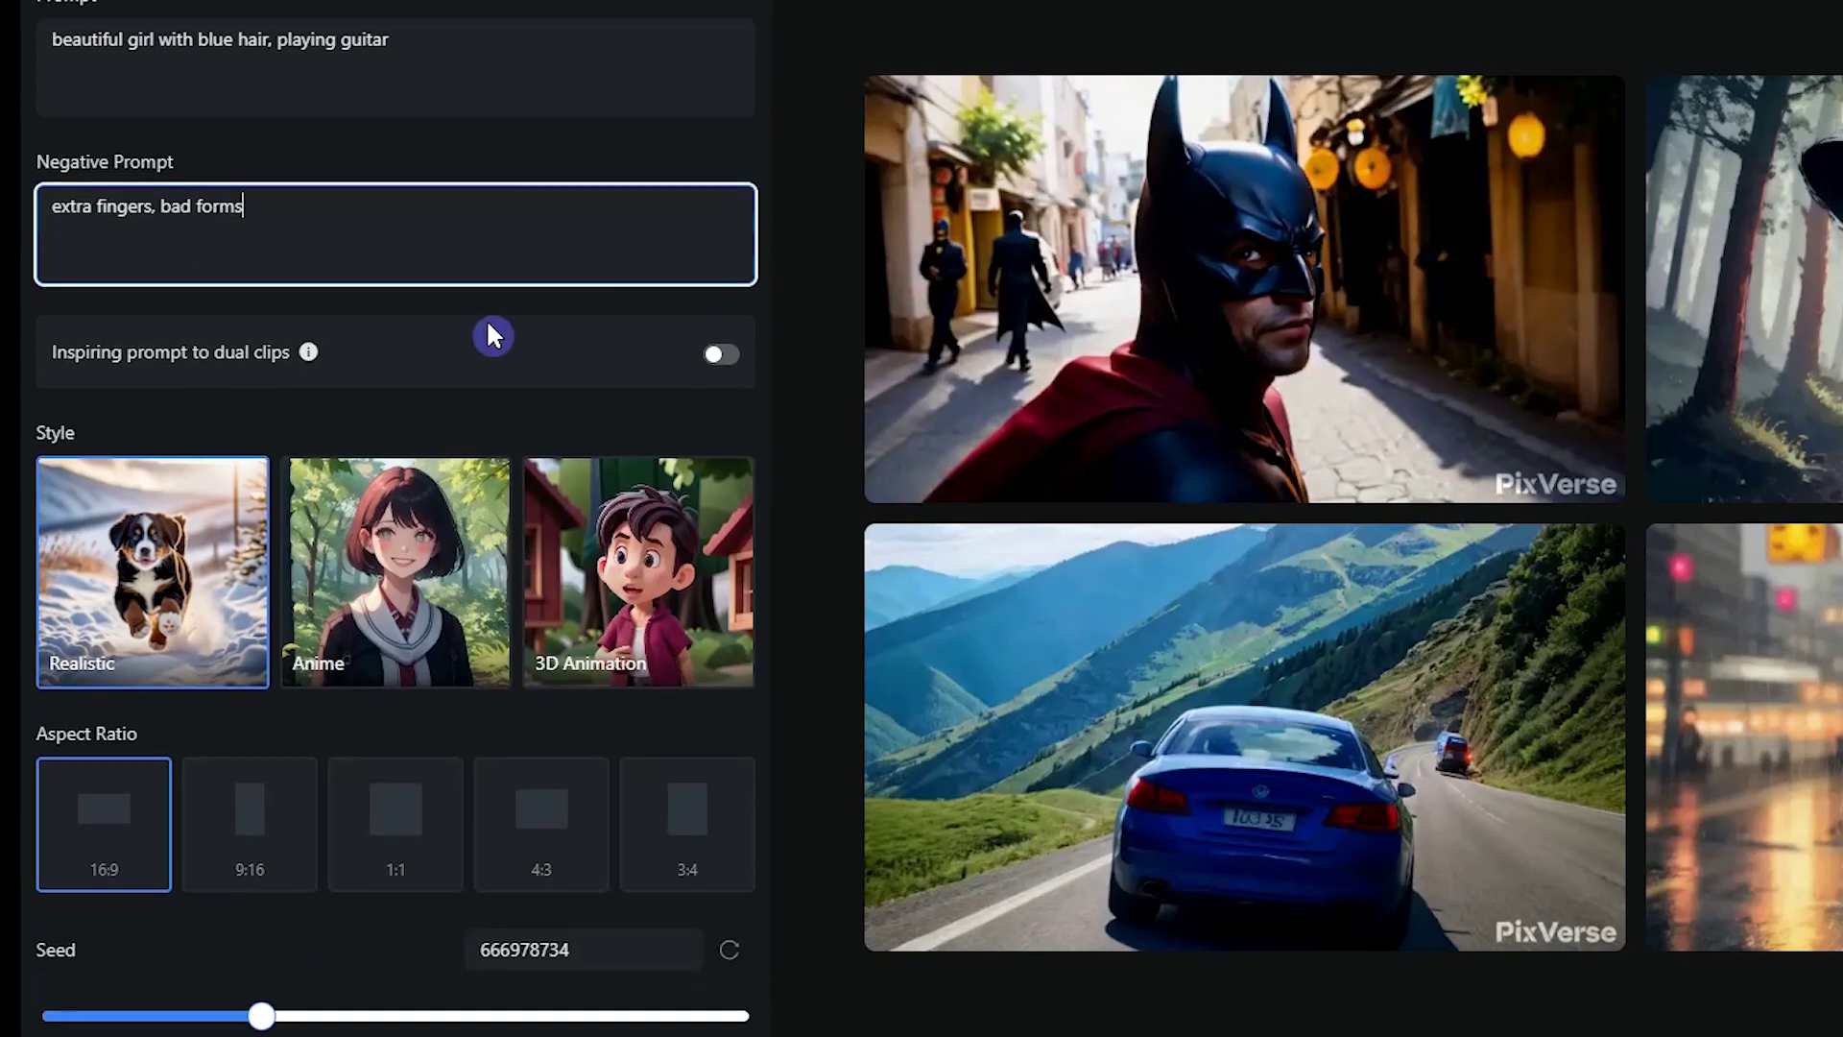
Step: Choose Anime style and a random seed, generate the video, and open its details
{"action": "left_click", "coordinate": [442, 603]}
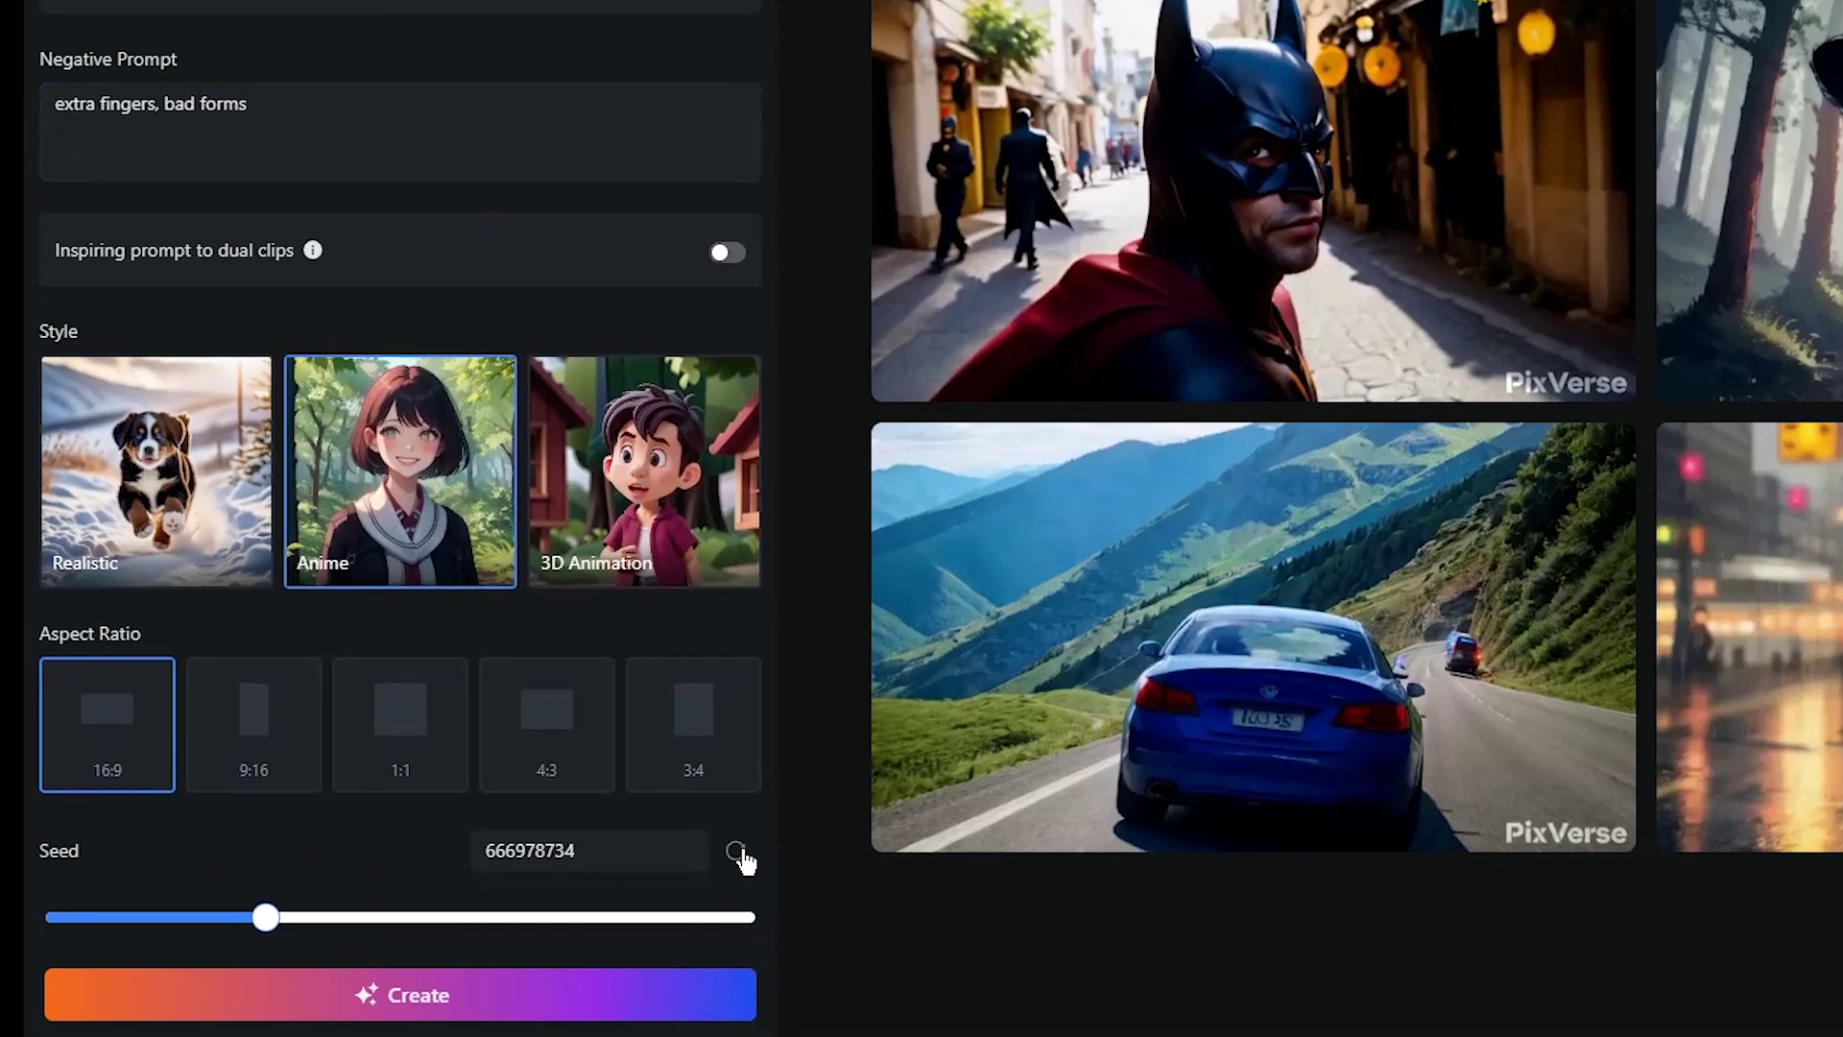
{"action": "left_click", "coordinate": [730, 950]}
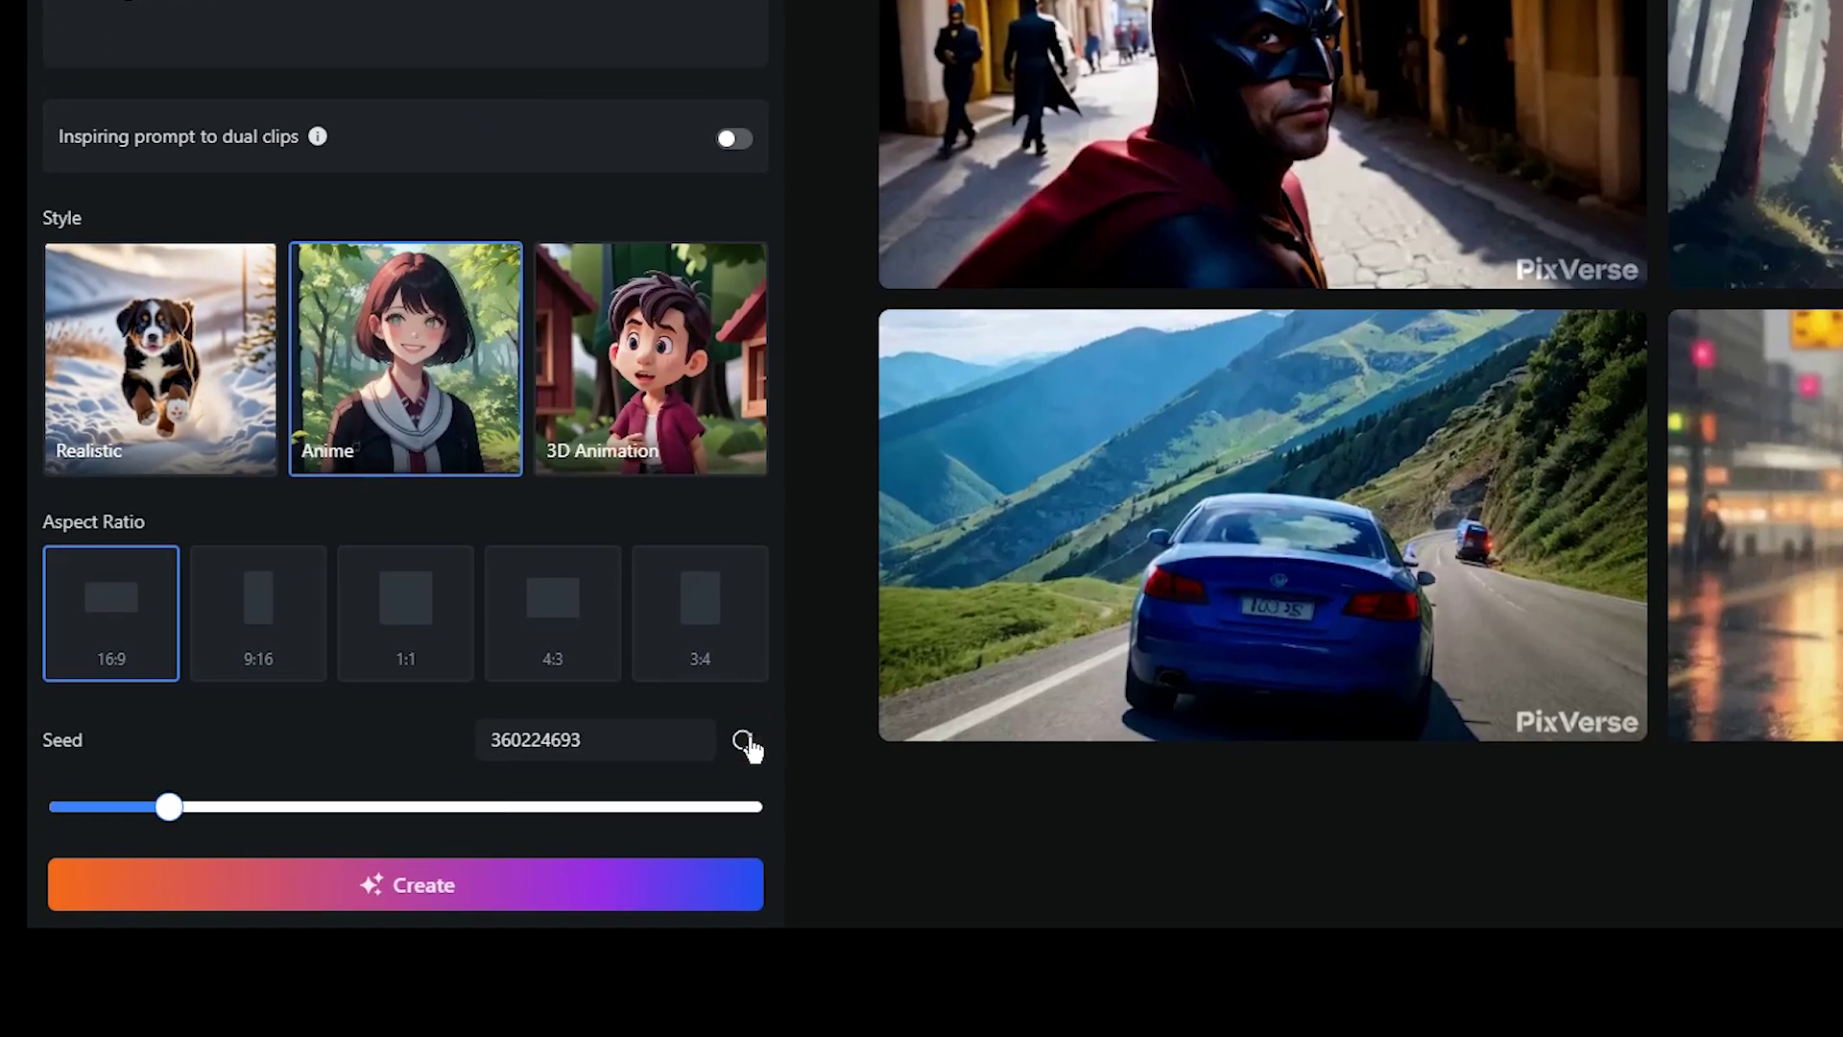
{"action": "left_click", "coordinate": [568, 893]}
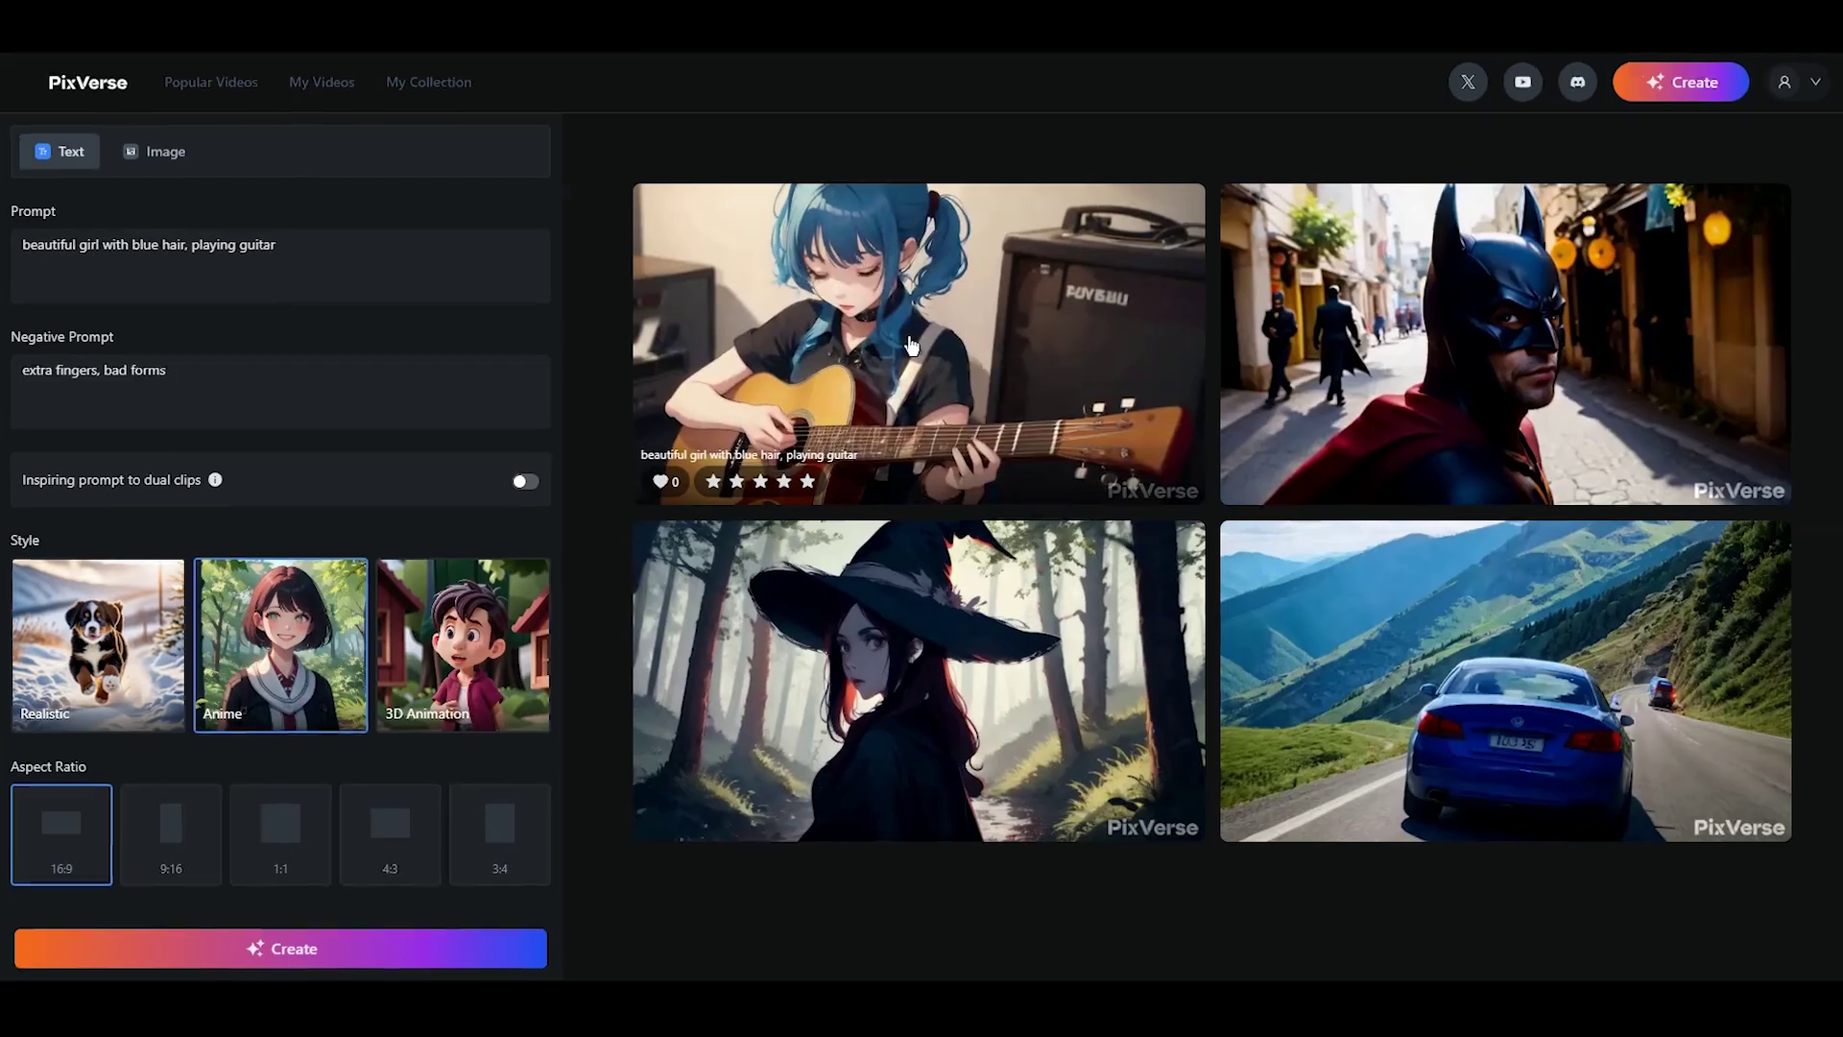
{"action": "left_click", "coordinate": [981, 309]}
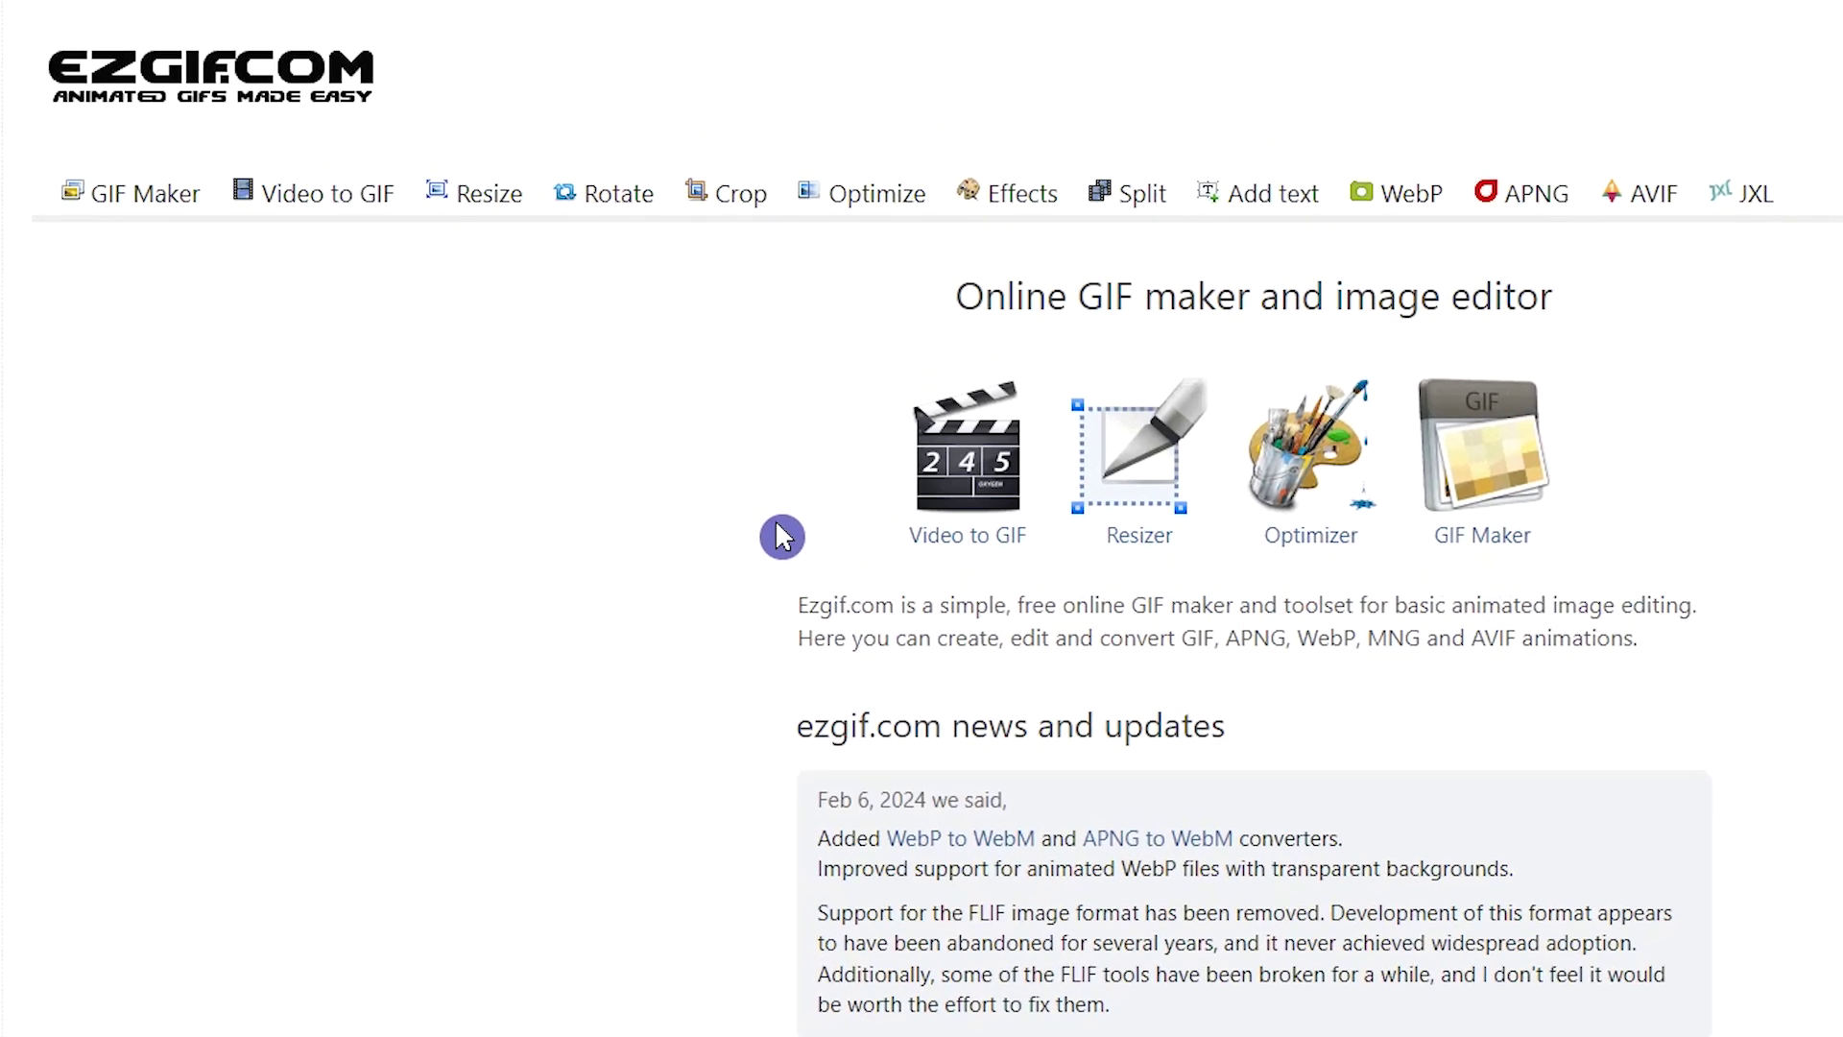
Step: Switch ezgif to its Video to PNG converter for the downloaded guitar video
{"action": "left_click", "coordinate": [436, 288]}
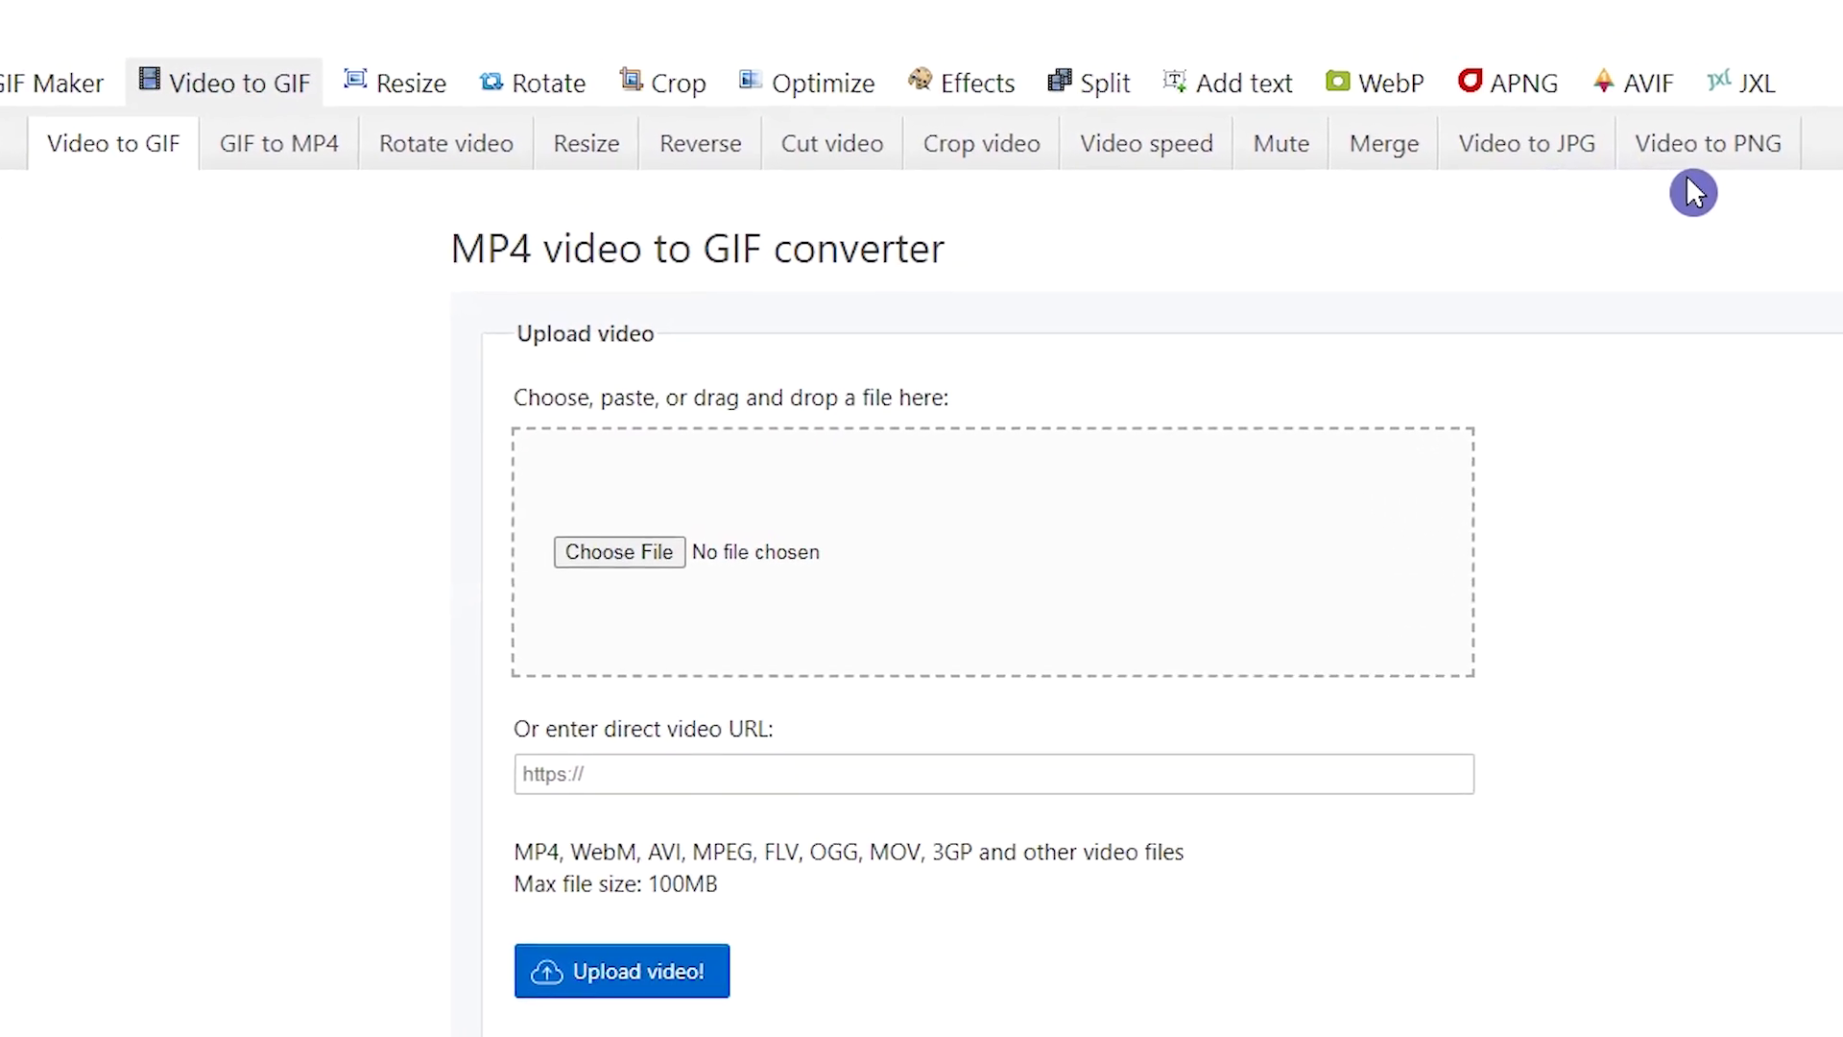
{"action": "left_click", "coordinate": [1683, 145]}
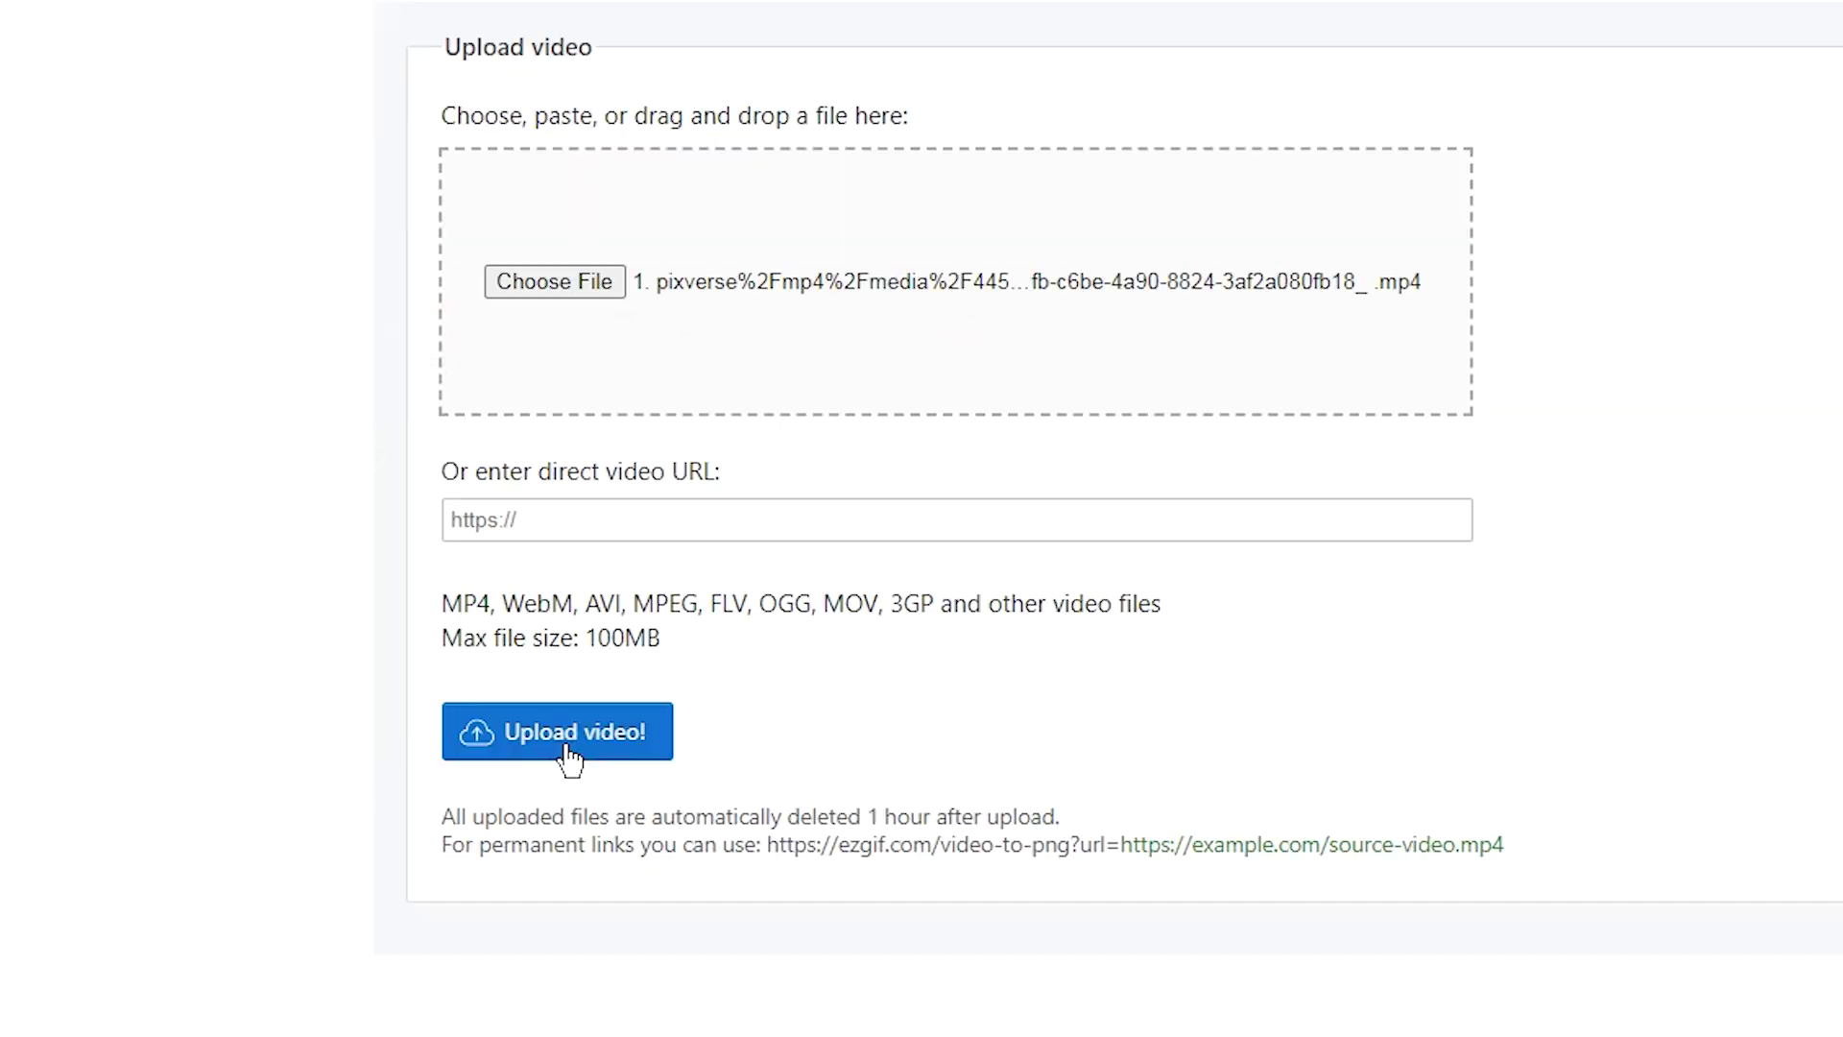
Step: Extract PNG frames from 3.9 seconds to the clip's end at 20 fps
{"action": "scroll", "coordinate": [1496, 464], "scroll_direction": "down", "scroll_amount": 5}
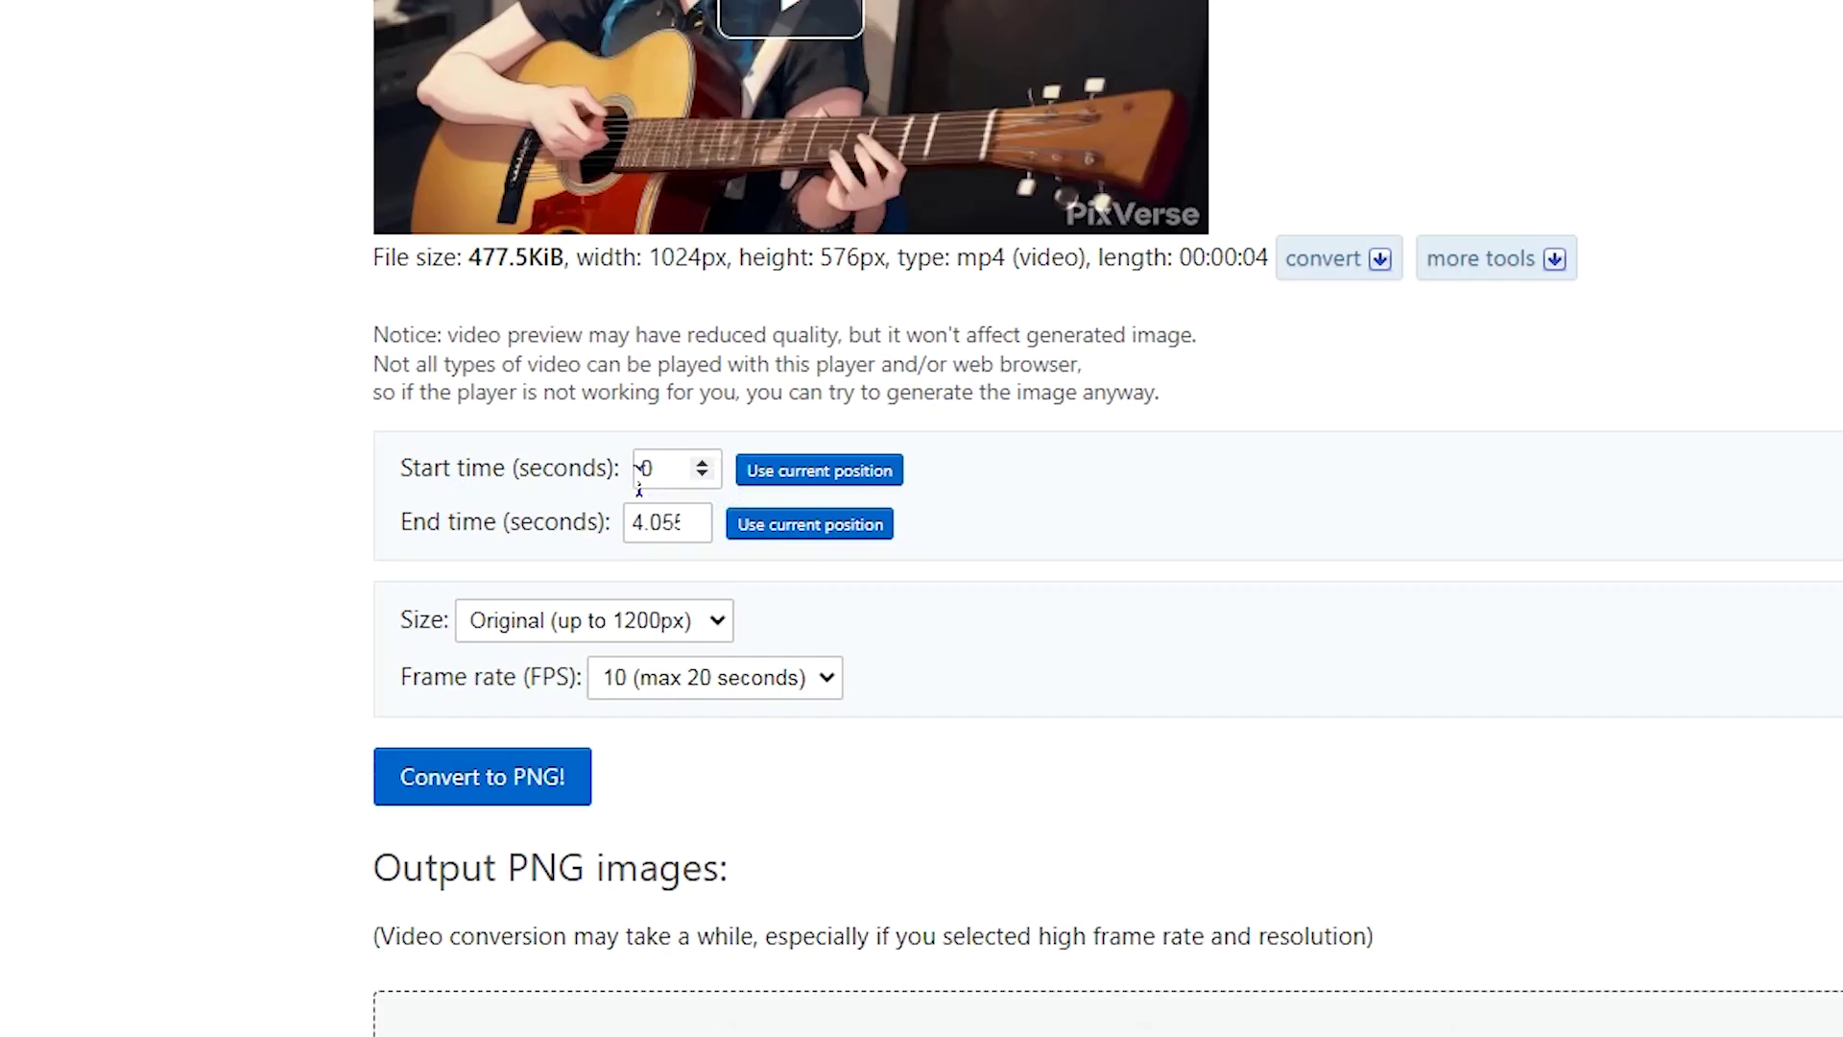
{"action": "left_click", "coordinate": [600, 470]}
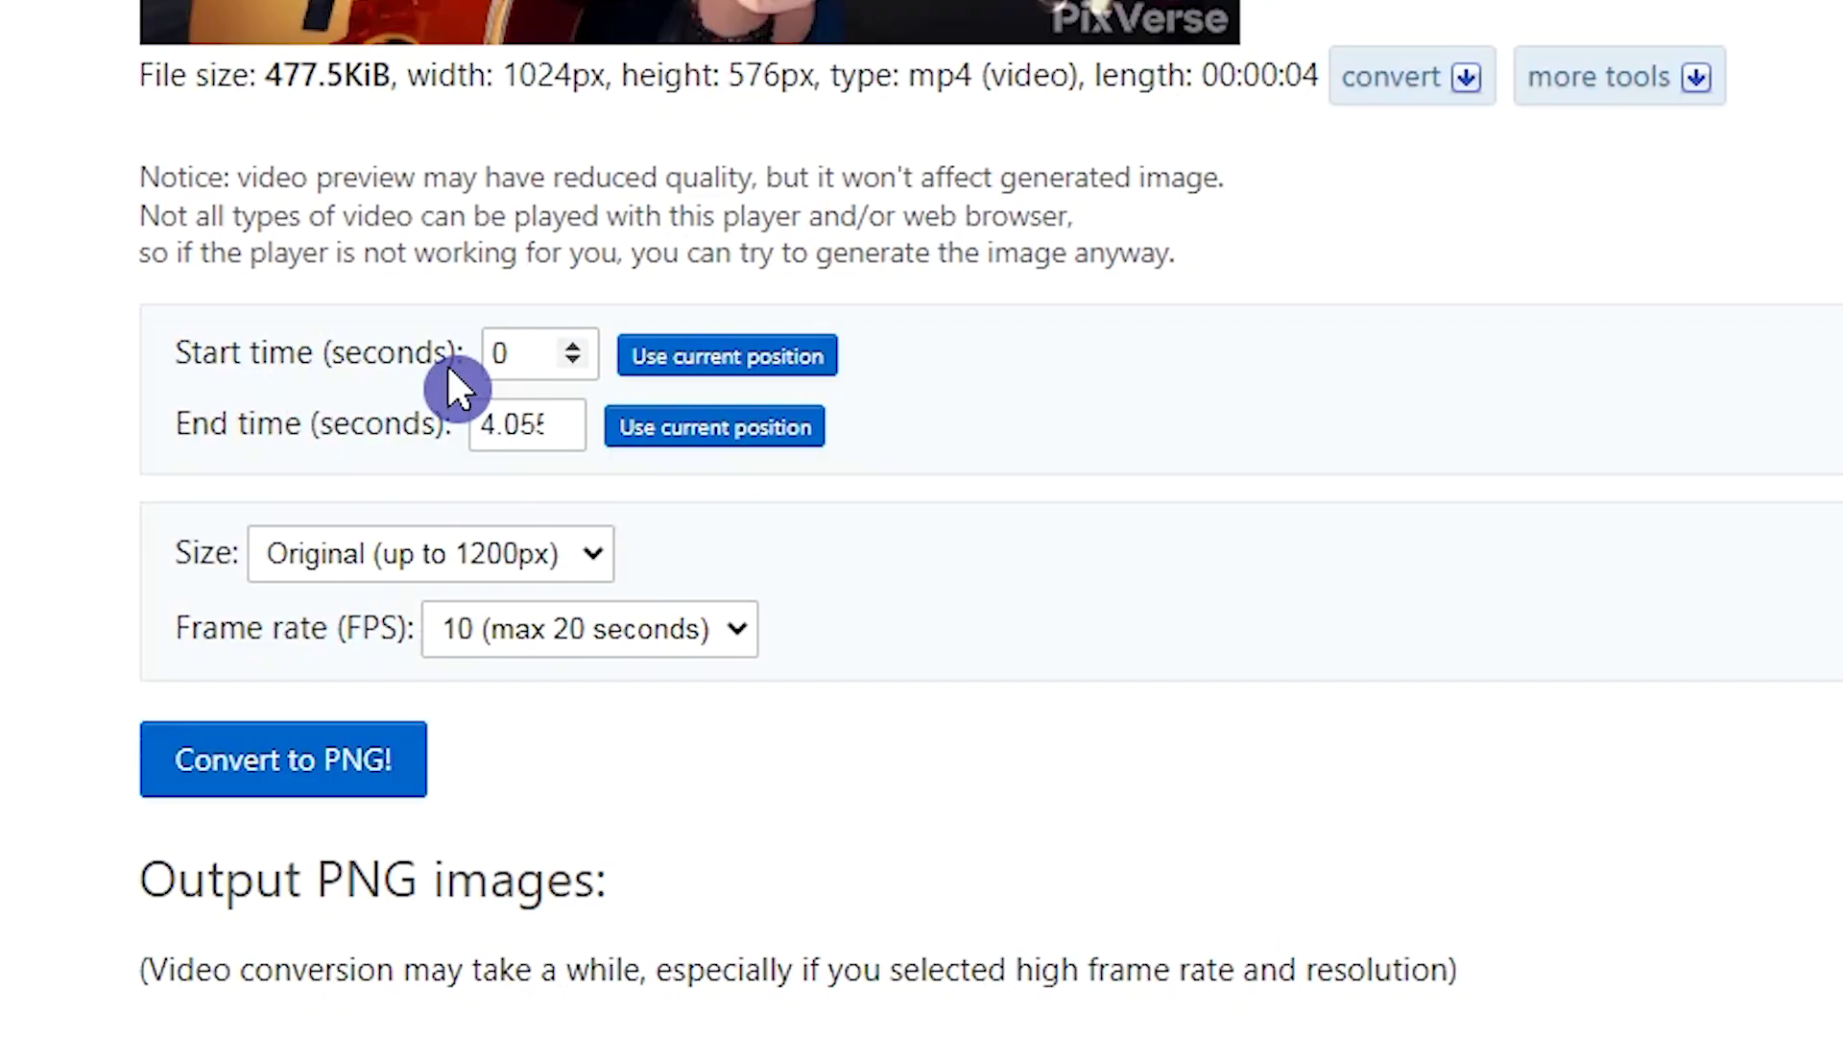
{"action": "left_click", "coordinate": [506, 352]}
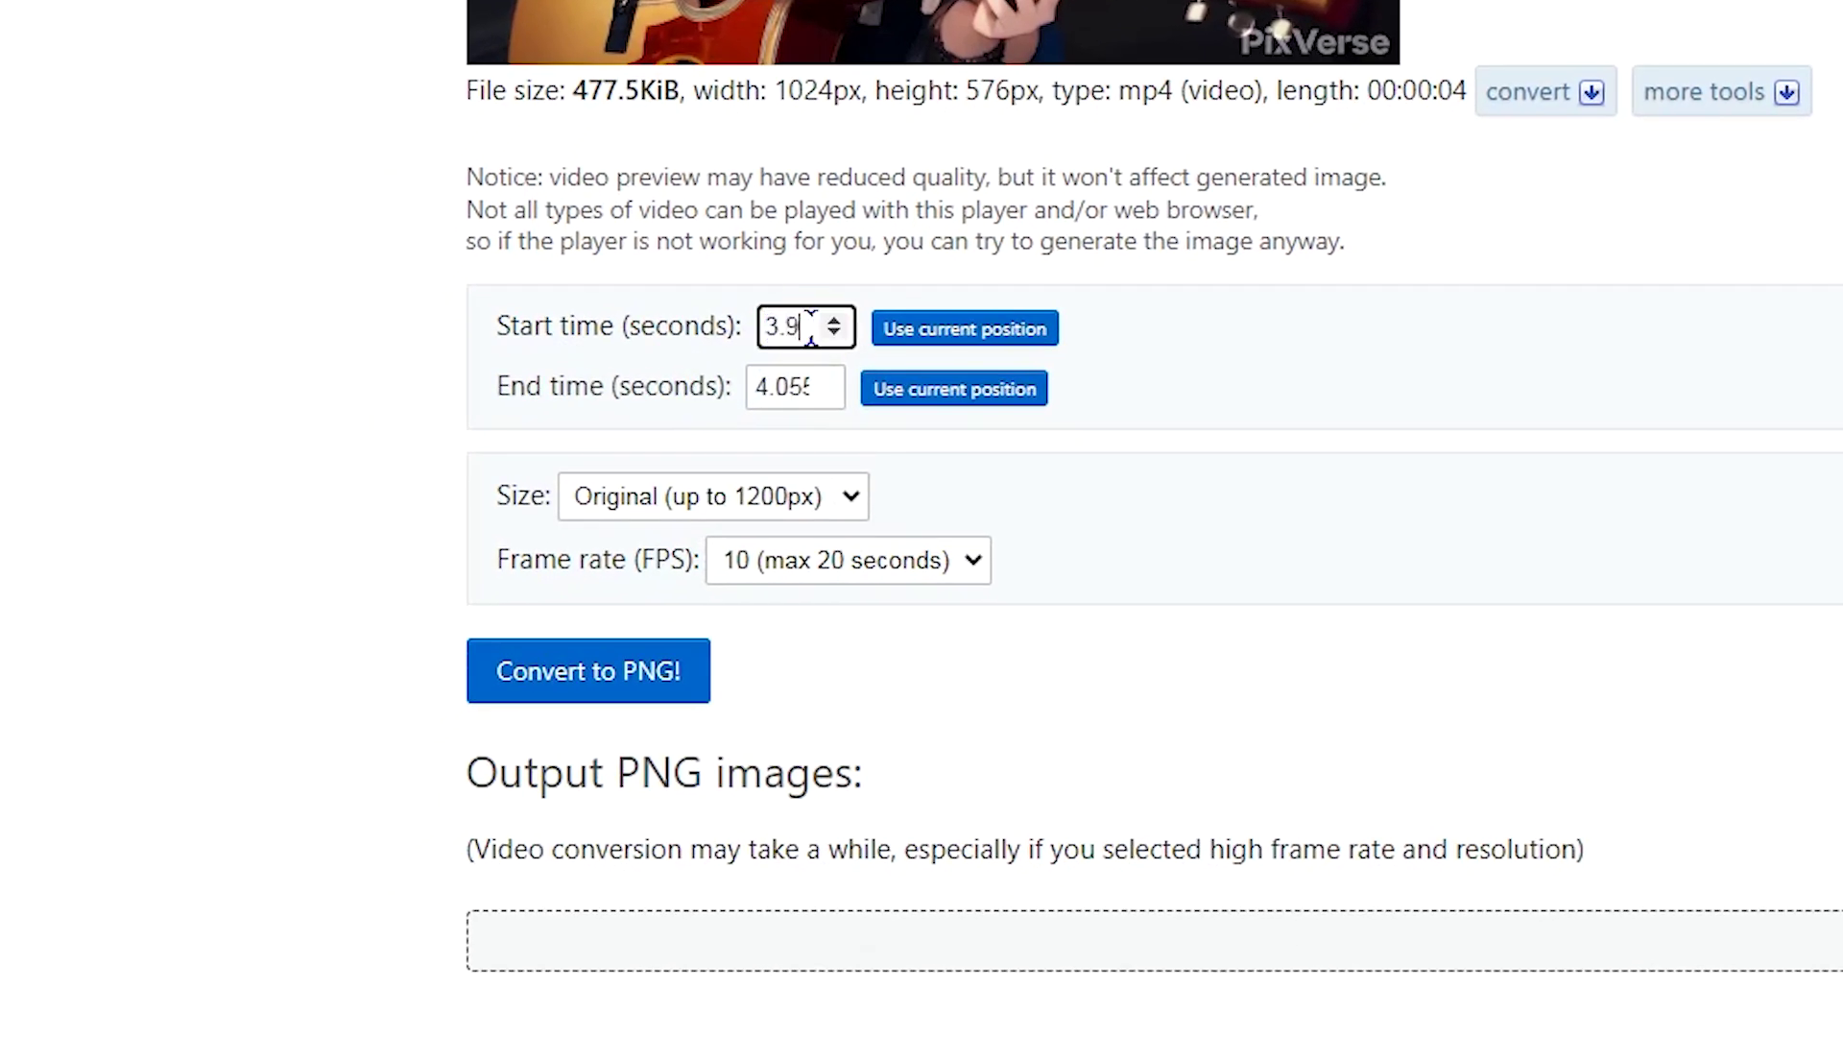
{"action": "left_click", "coordinate": [971, 560]}
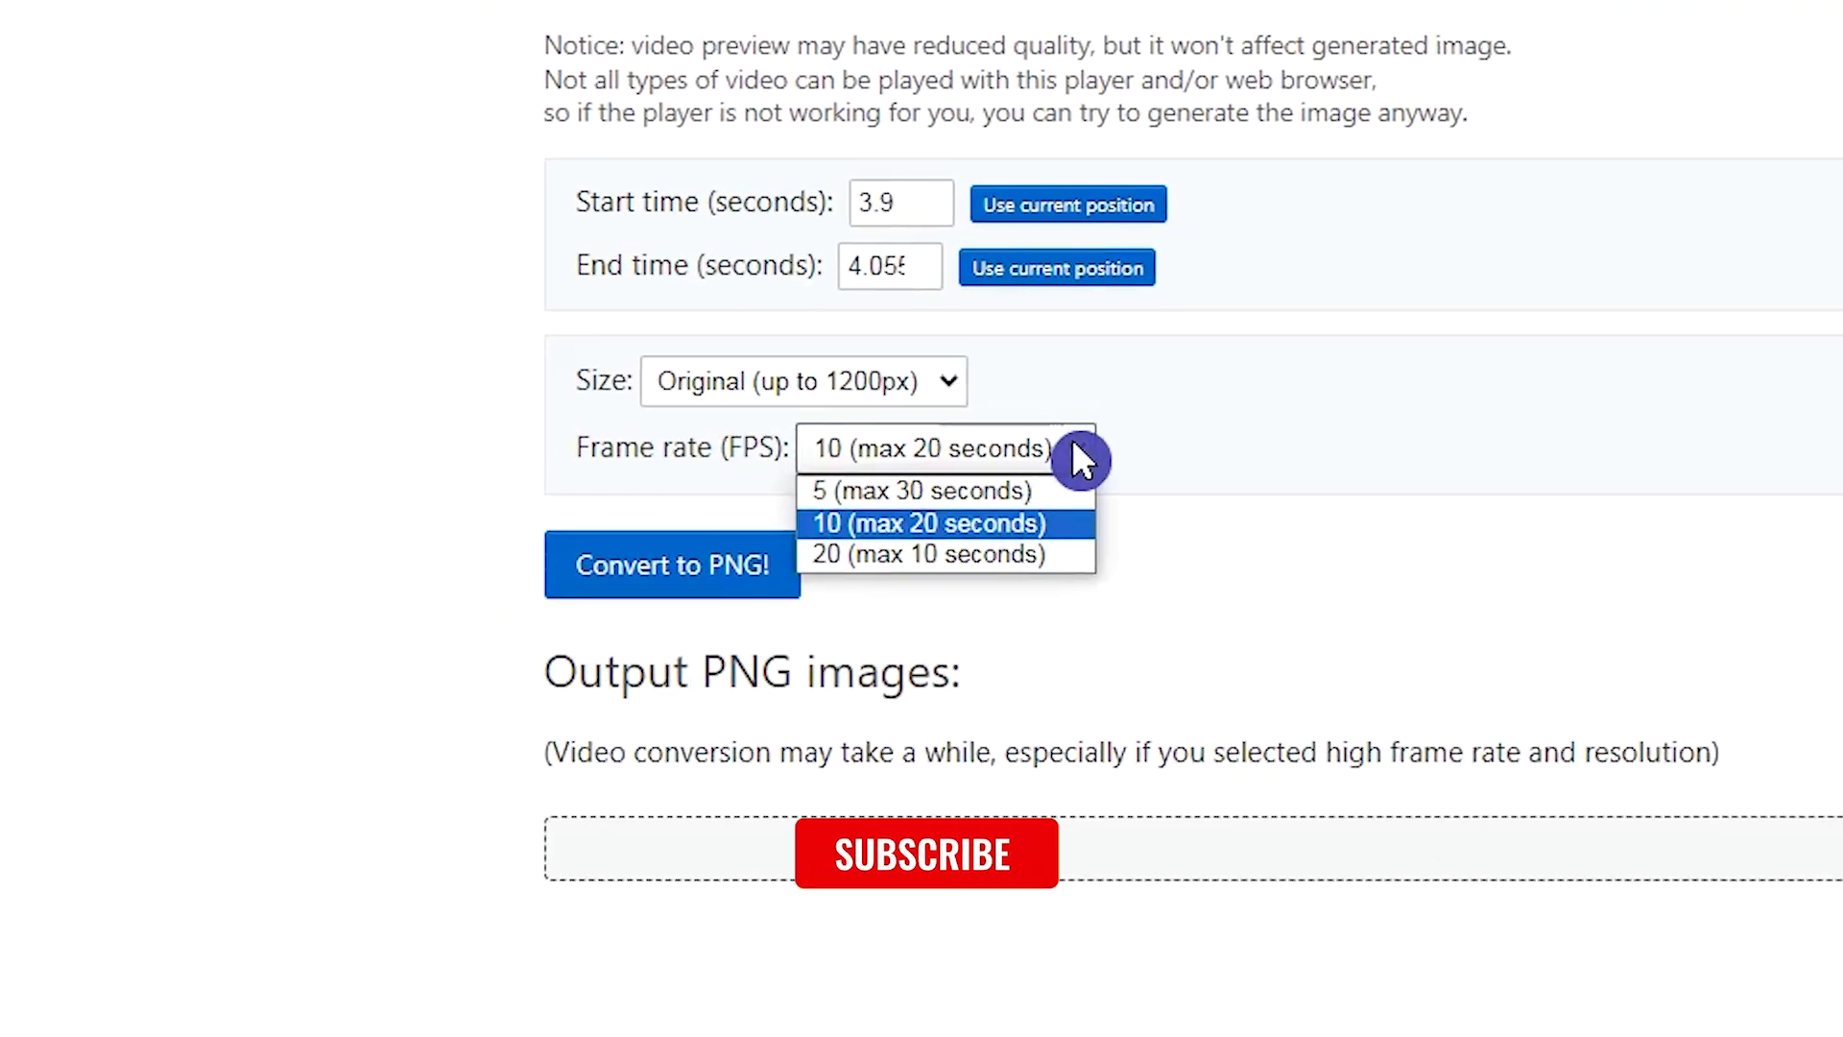
{"action": "left_click", "coordinate": [1104, 546]}
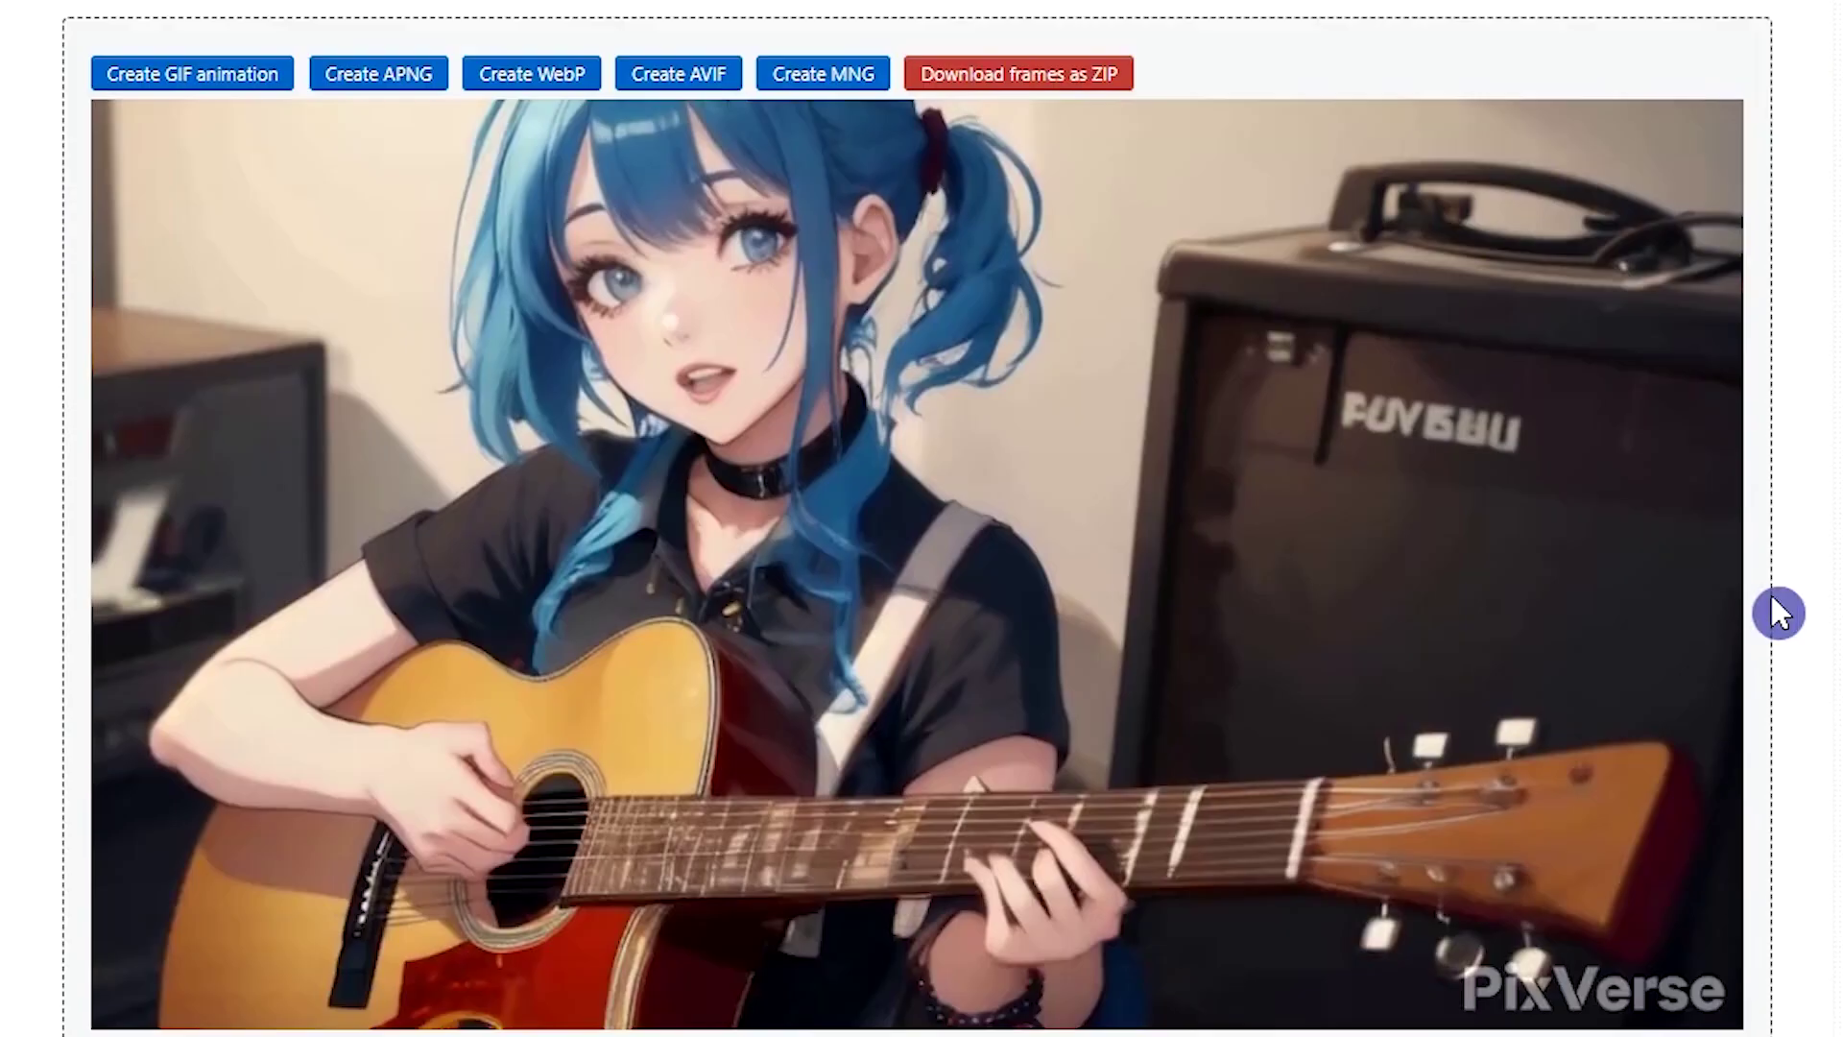
Step: Save the final extracted frame as 'part01-last frame.png'
{"action": "scroll", "coordinate": [1770, 591], "scroll_direction": "down", "scroll_amount": 5}
{"action": "scroll", "coordinate": [1086, 395], "scroll_direction": "up", "scroll_amount": 5}
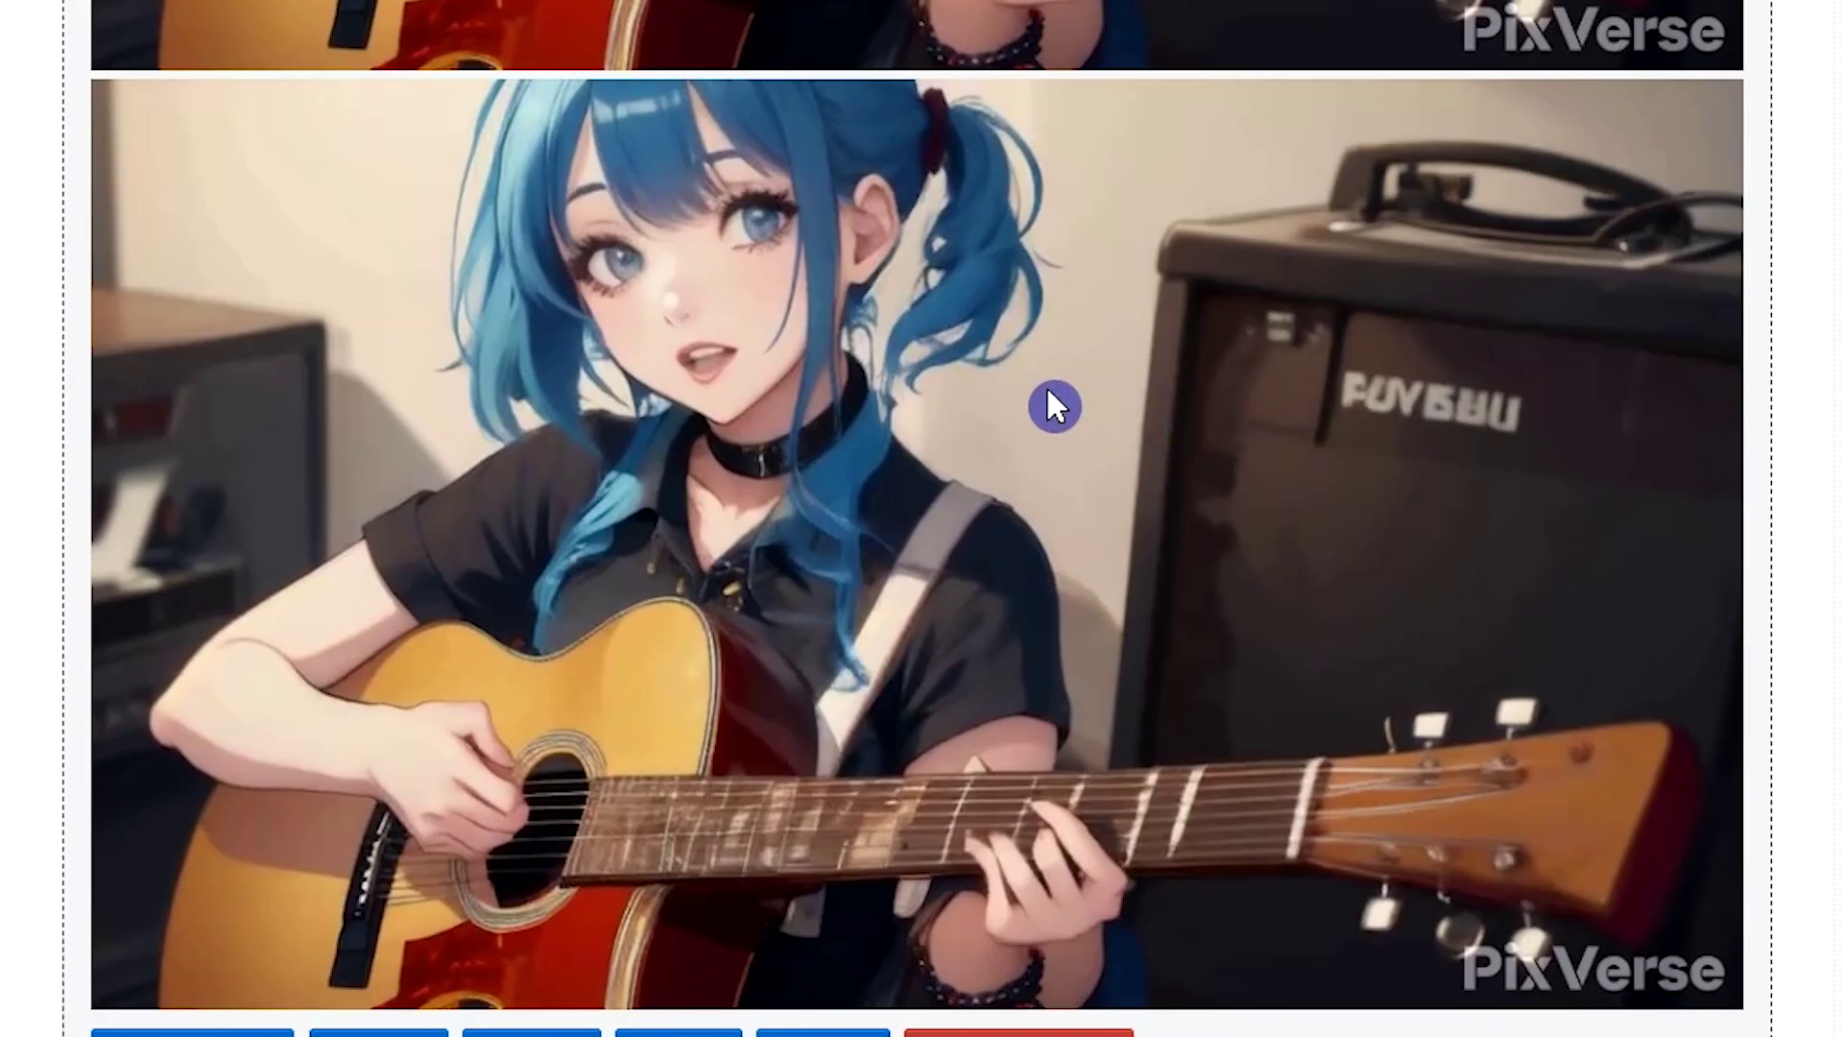
{"action": "right_click", "coordinate": [1053, 406]}
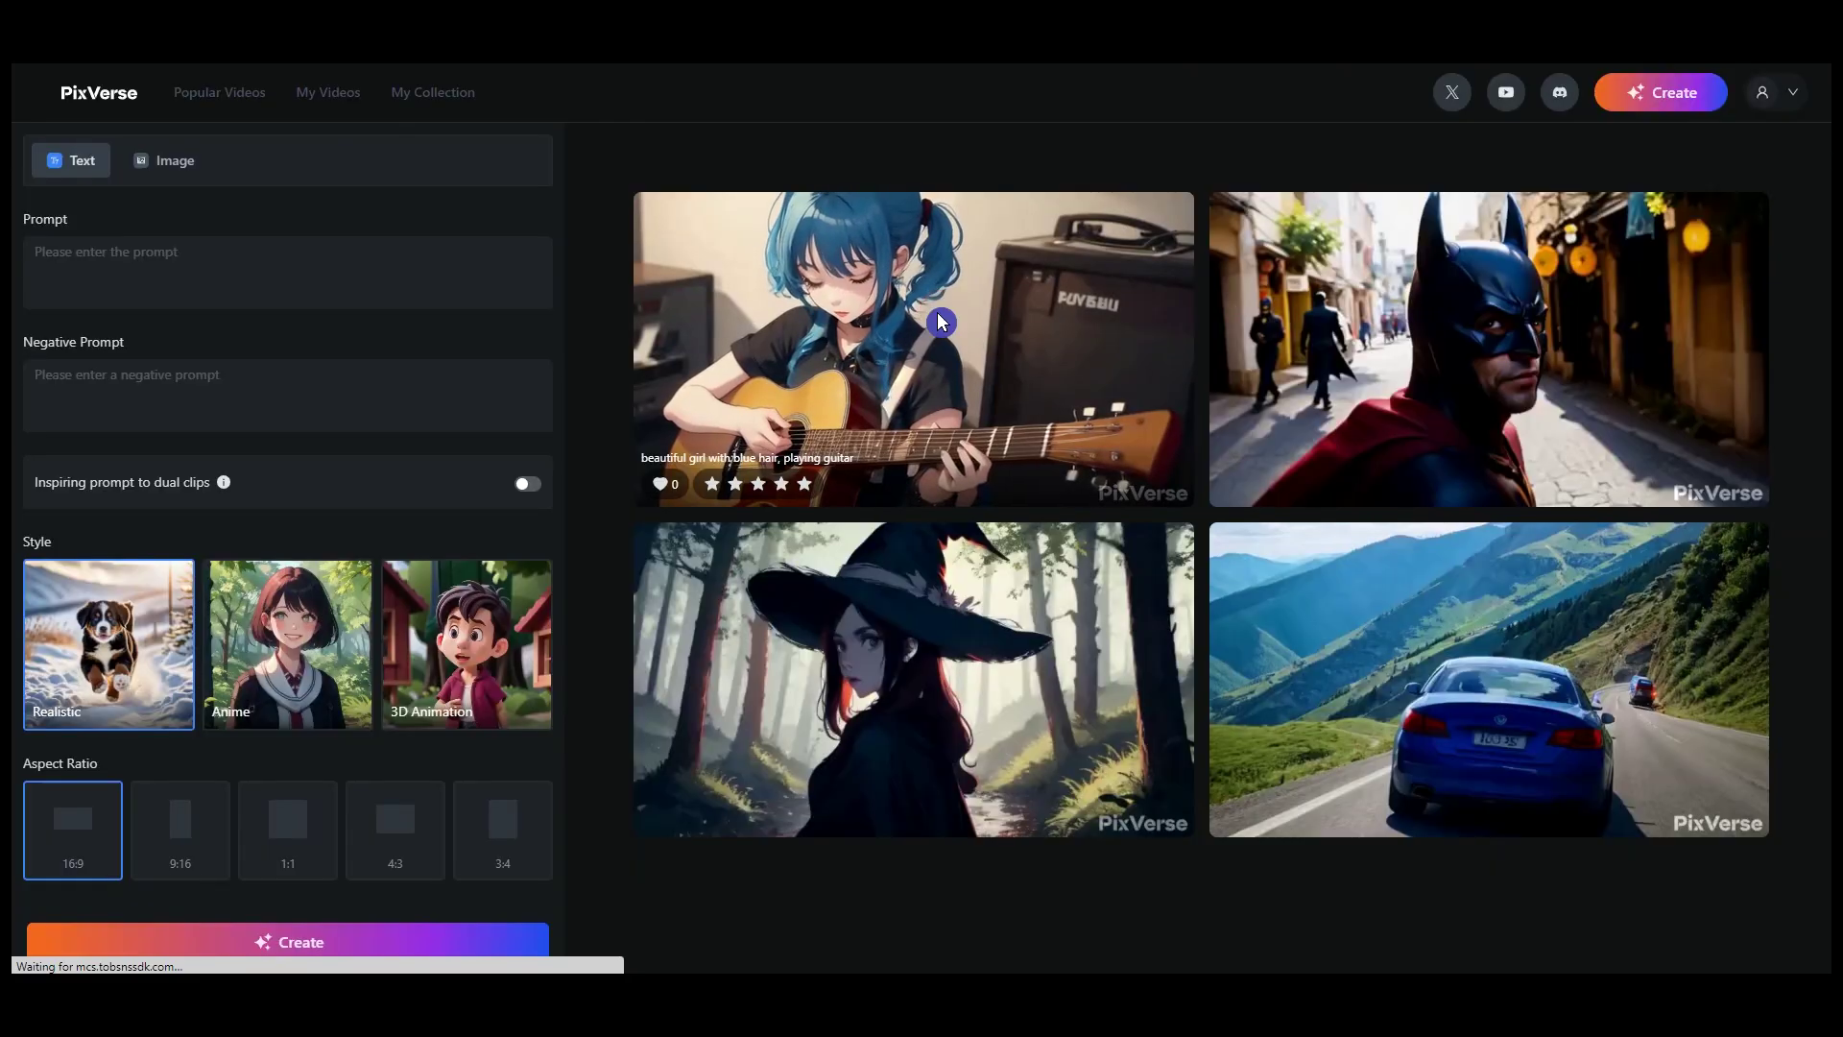
Step: Copy the guitar video's prompt from its Detail page into Details.txt
{"action": "left_click", "coordinate": [939, 317]}
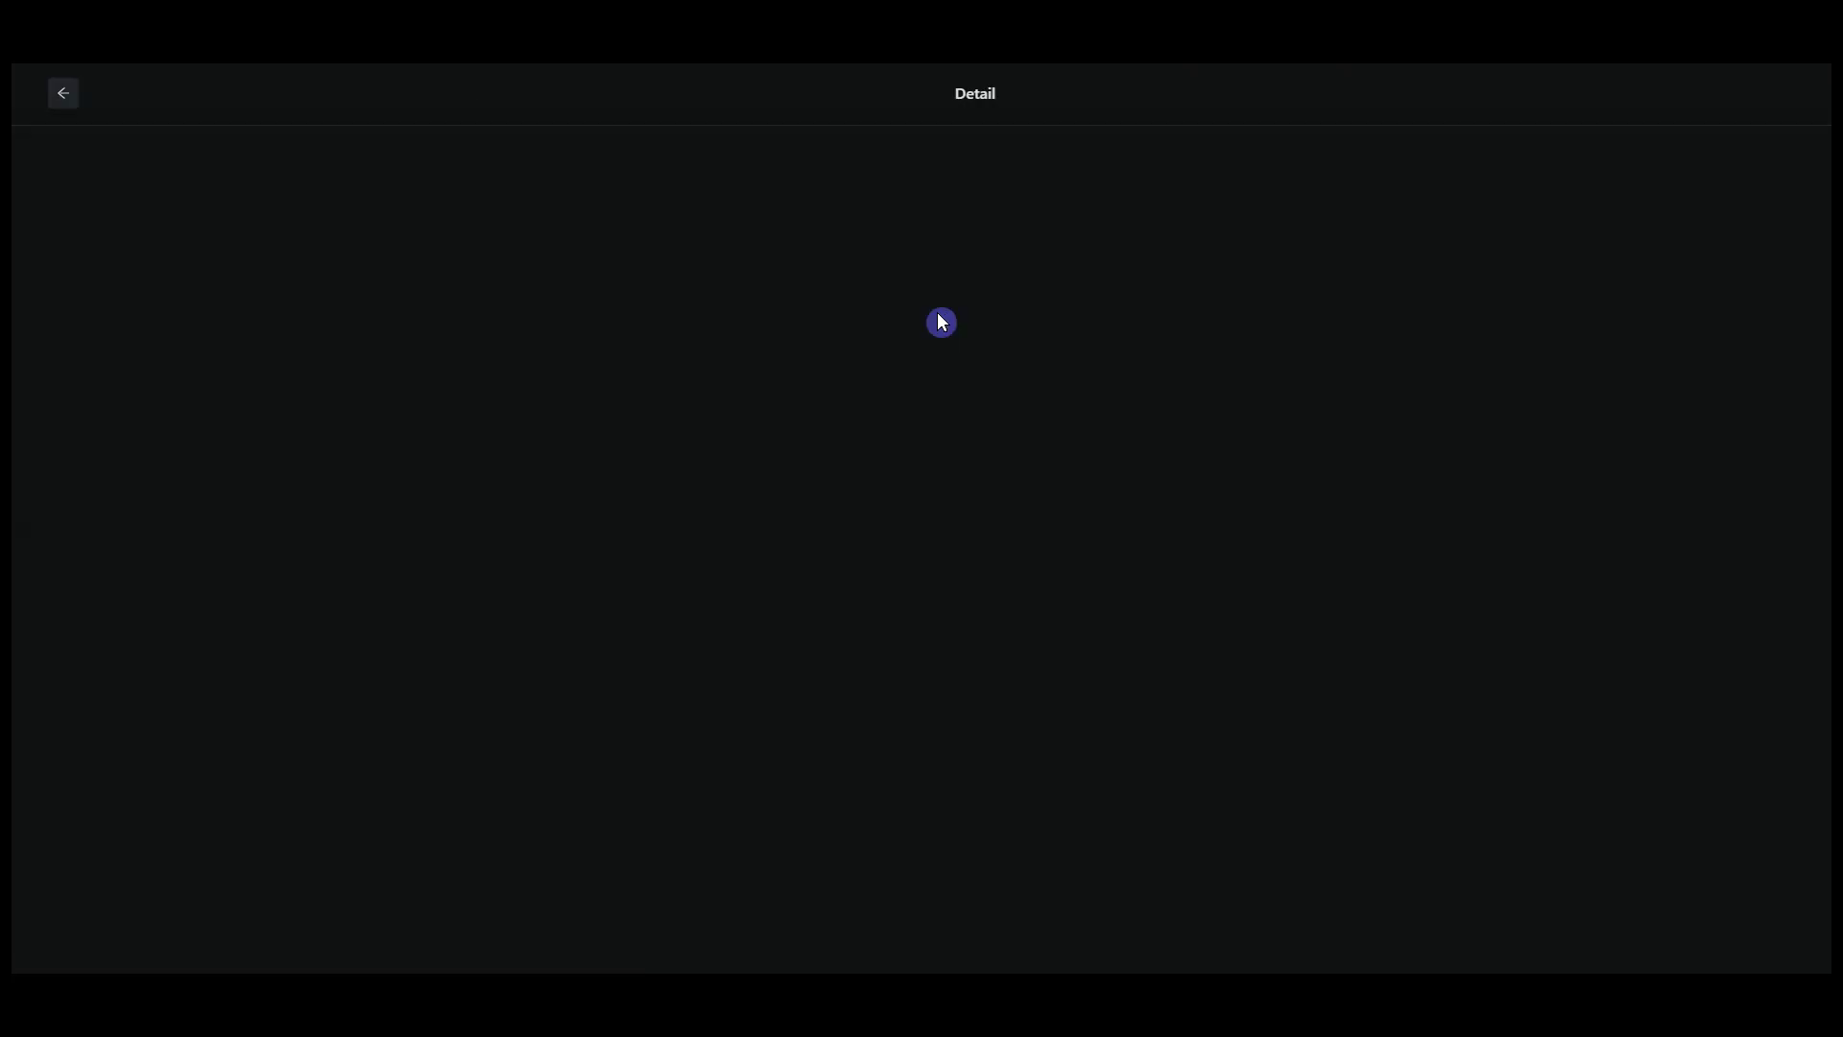
{"action": "left_click_drag", "start_coordinate": [1596, 452], "coordinate": [1328, 438]}
{"action": "key", "text": "ctrl+c"}
{"action": "key", "text": "alt+Tab"}
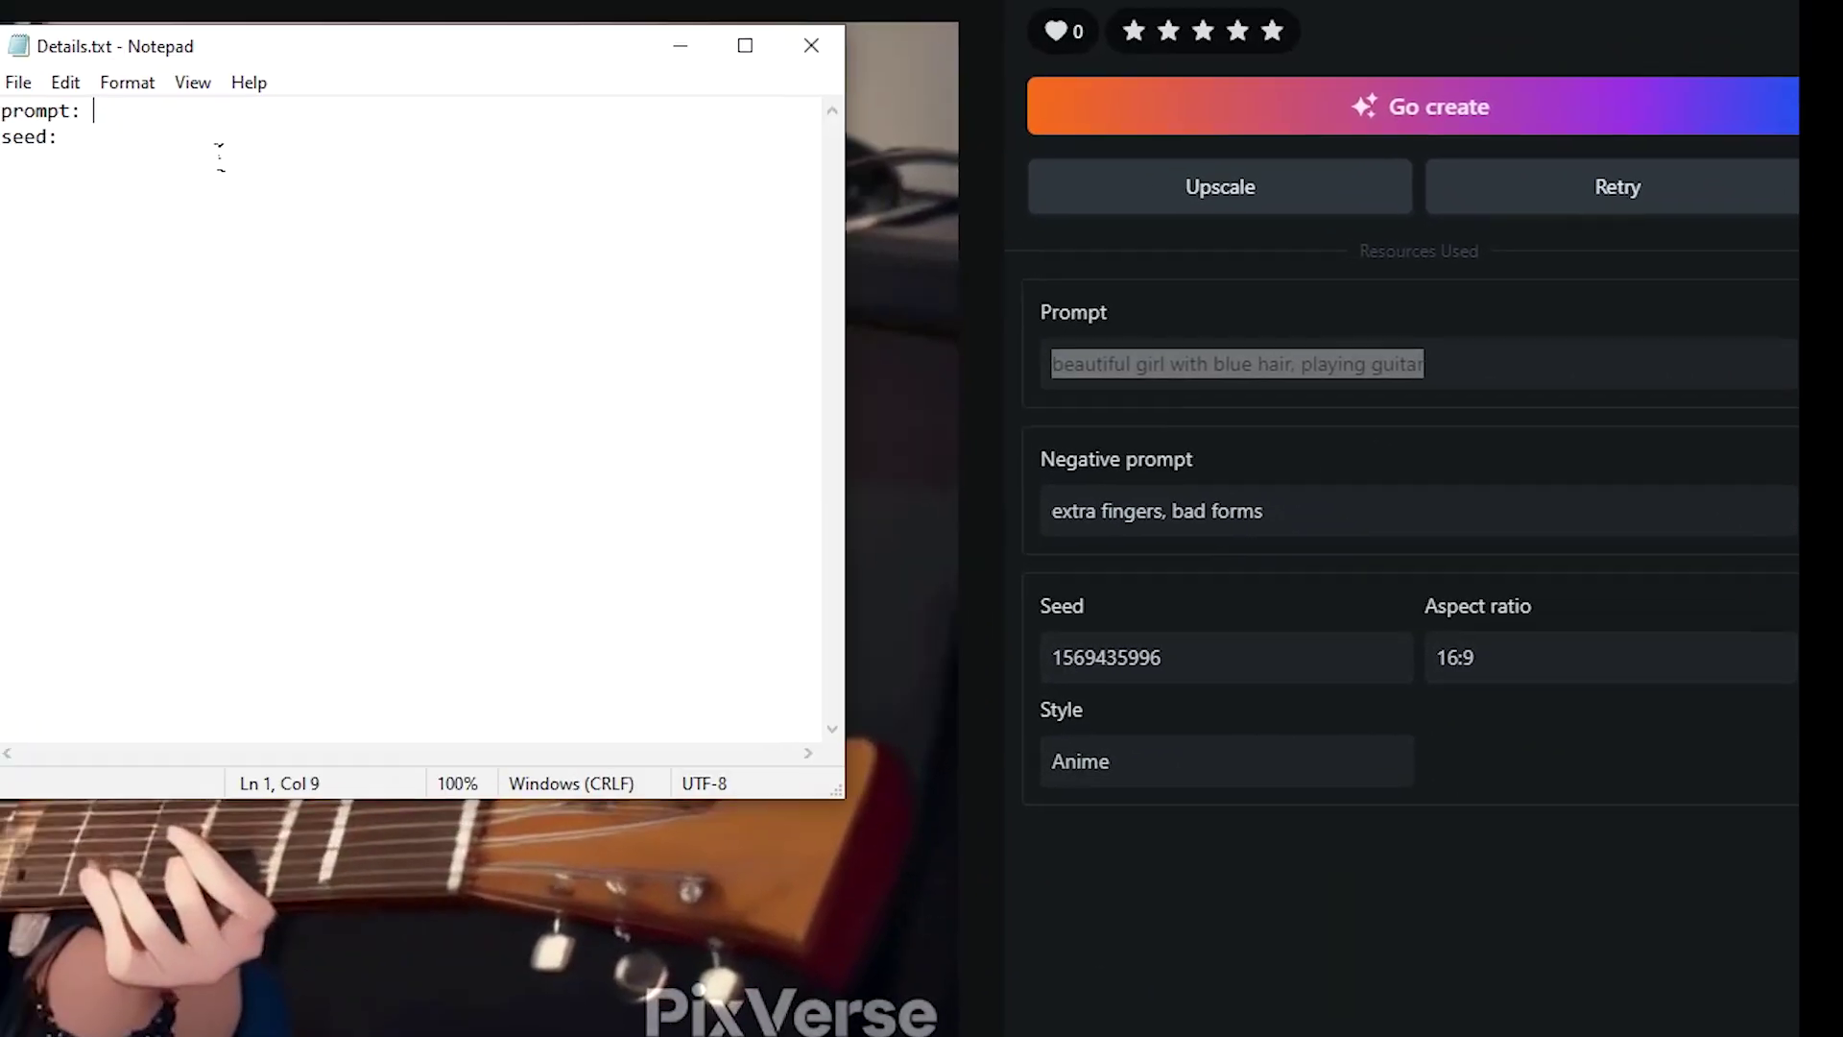
{"action": "key", "text": "ctrl+v"}
{"action": "key", "text": "Down"}
Step: Copy the seed into Details.txt, then switch PixVerse to image-to-video mode
{"action": "double_click", "coordinate": [1280, 708]}
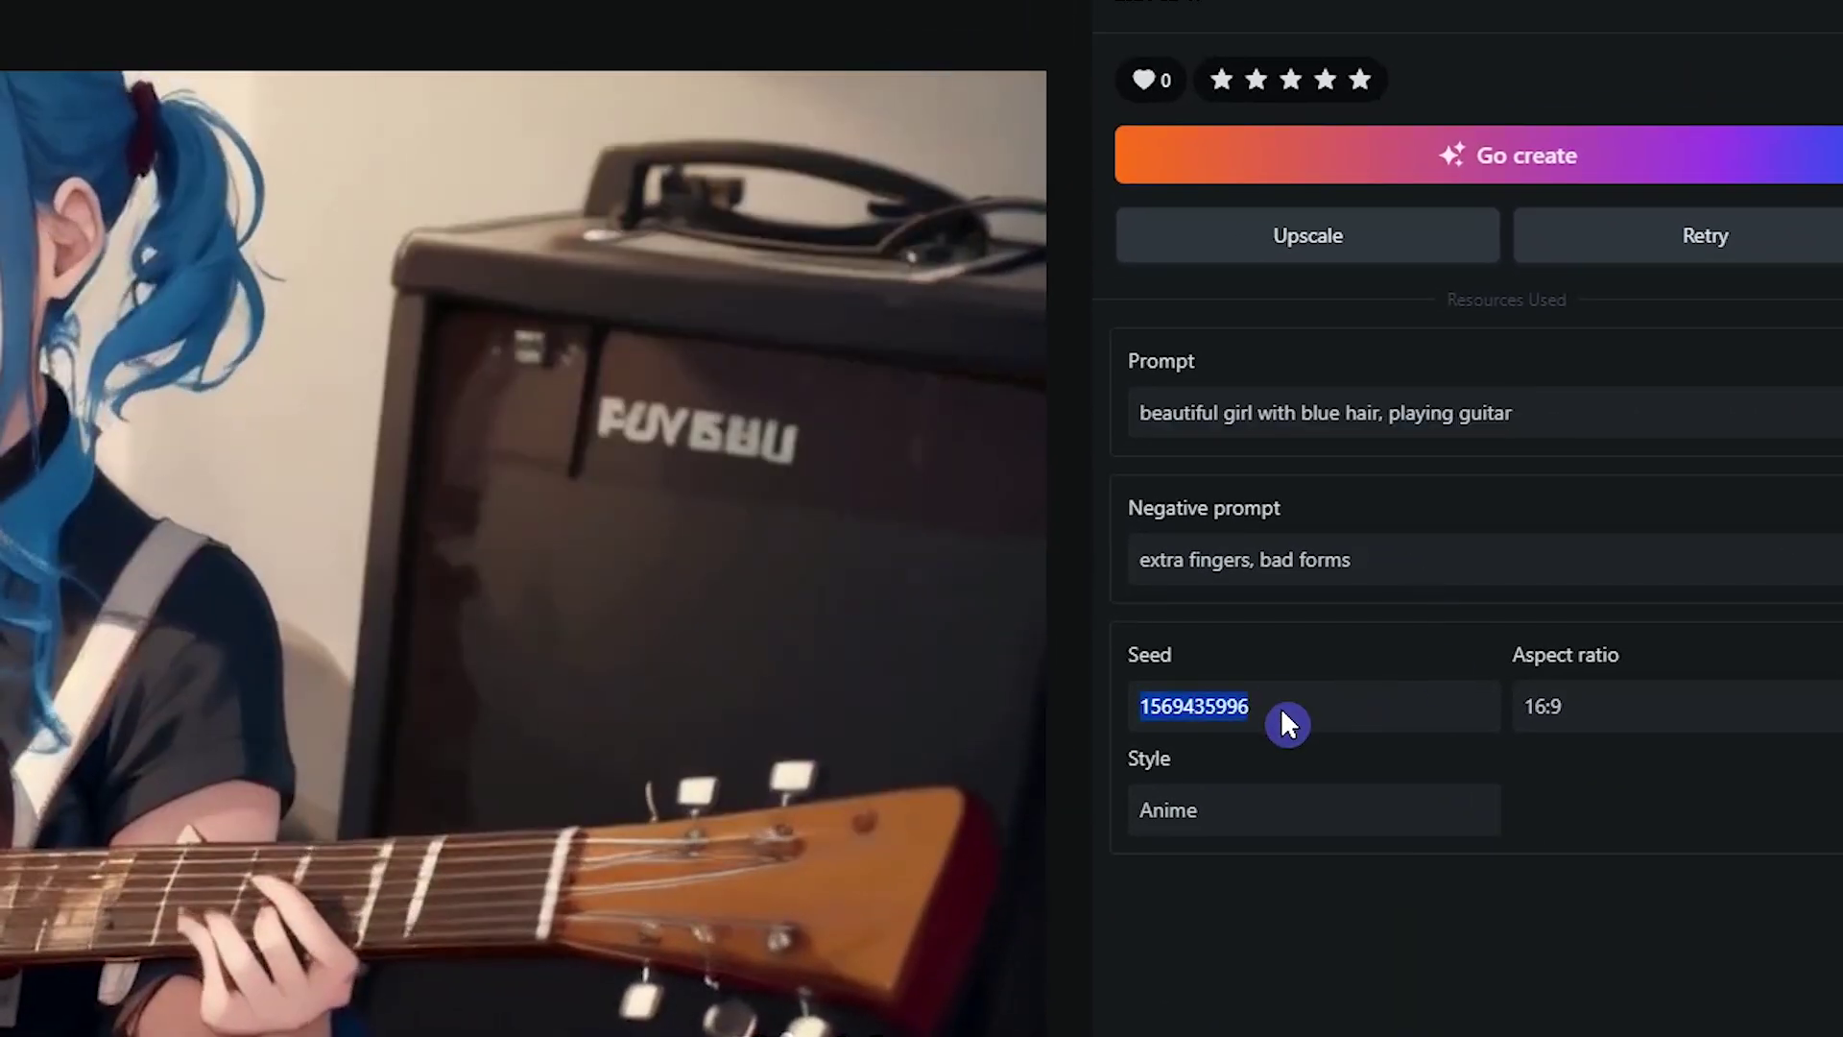
{"action": "key", "text": "ctrl+c"}
{"action": "key", "text": "alt+Tab"}
{"action": "key", "text": "alt+Tab"}
{"action": "left_click", "coordinate": [61, 87]}
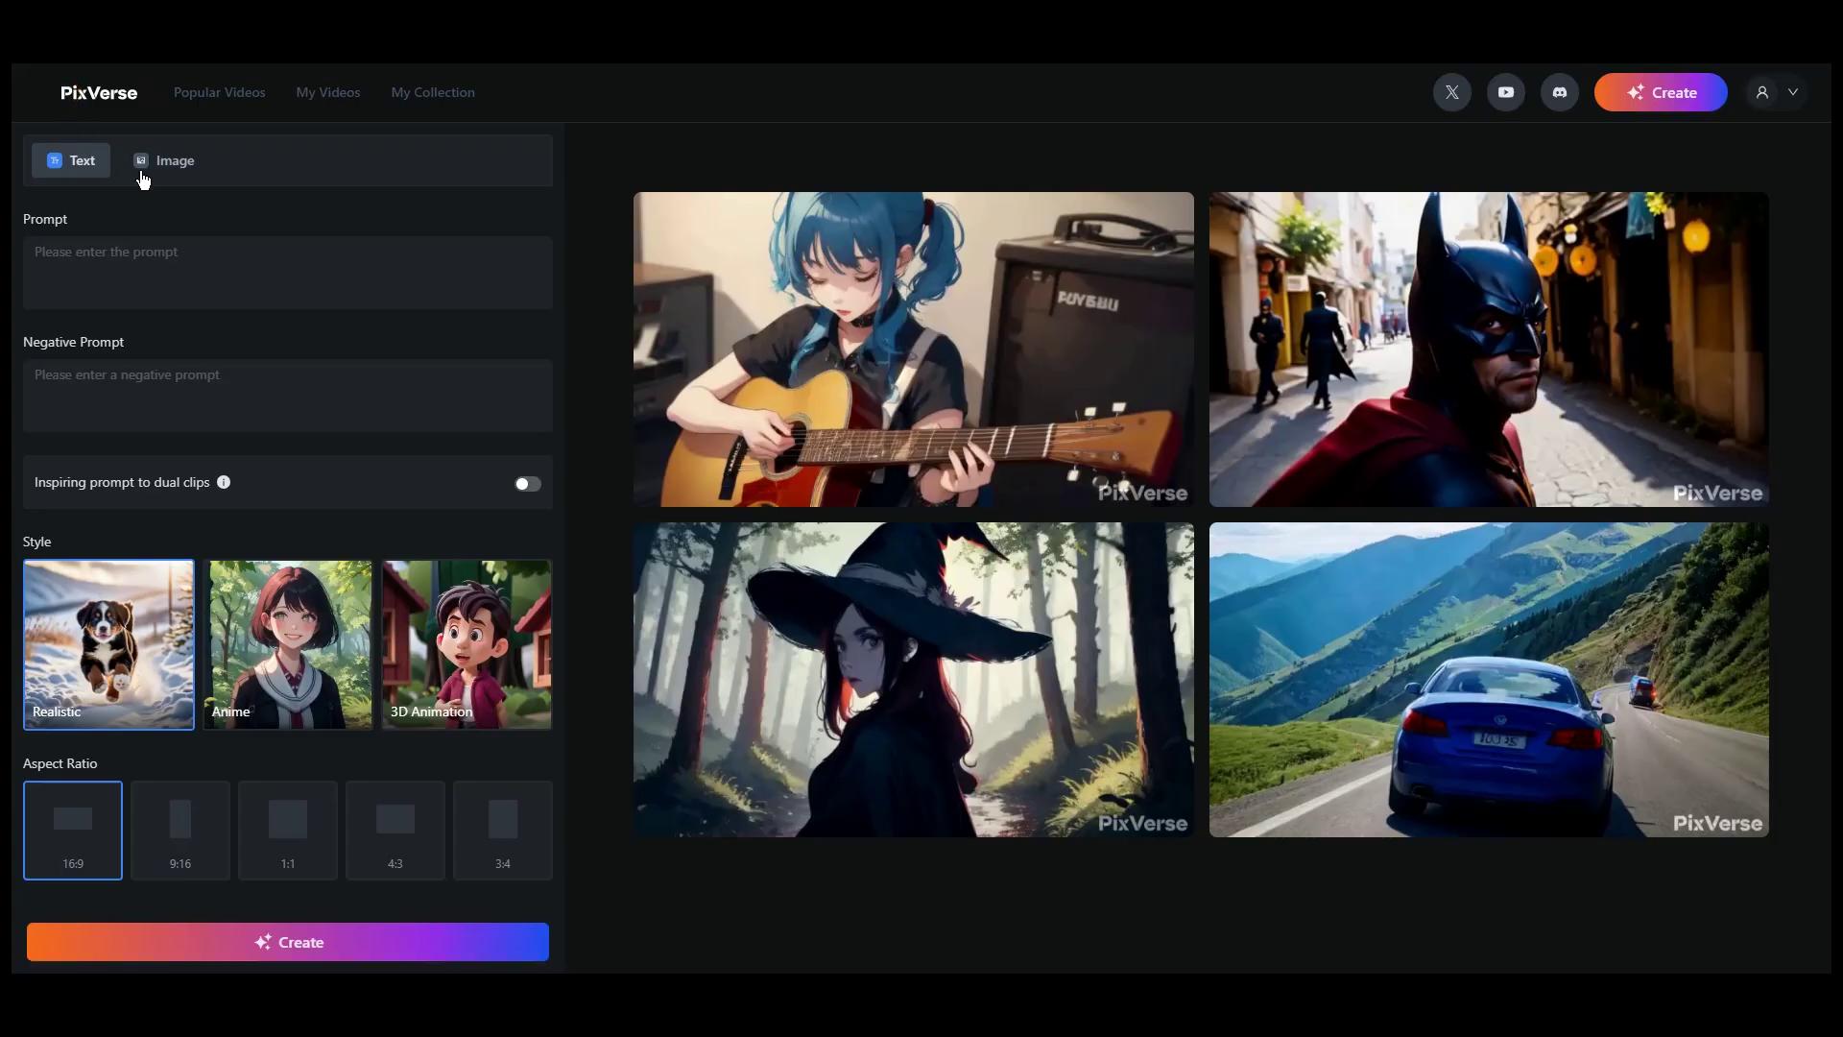
{"action": "left_click", "coordinate": [165, 163]}
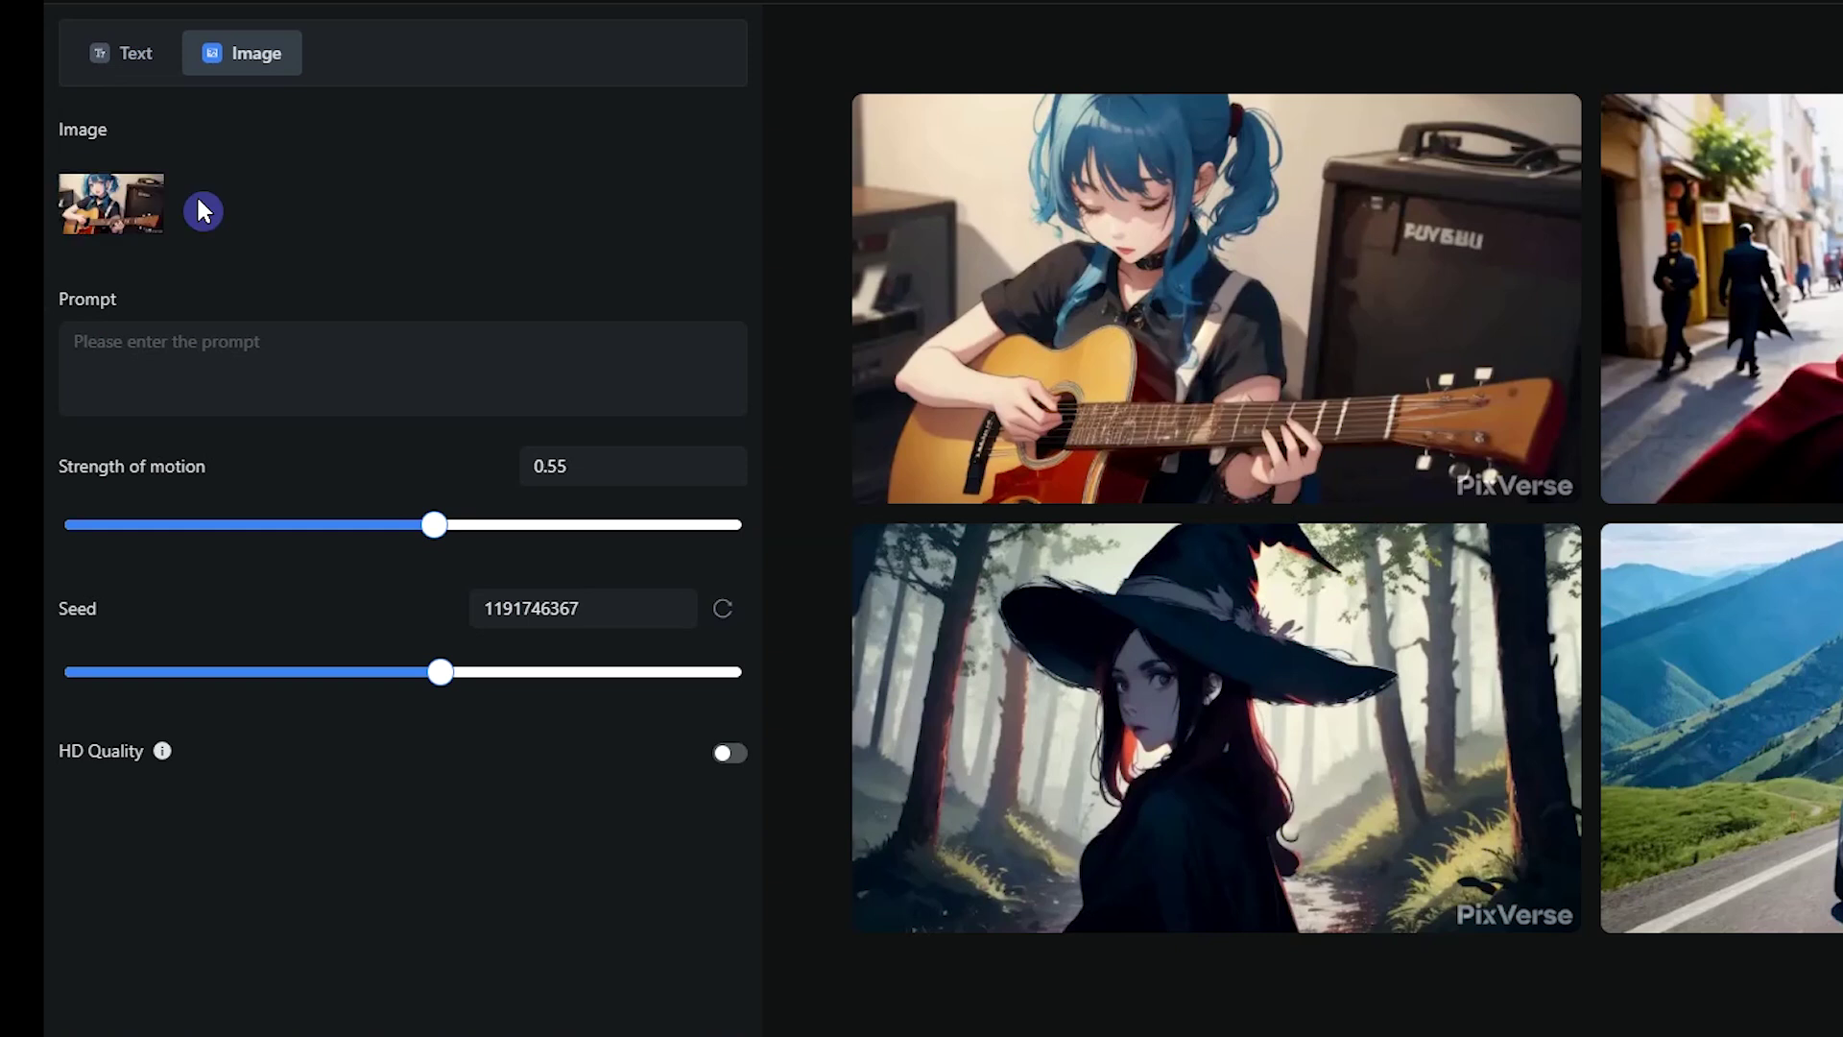
{"action": "key", "text": "alt+Tab"}
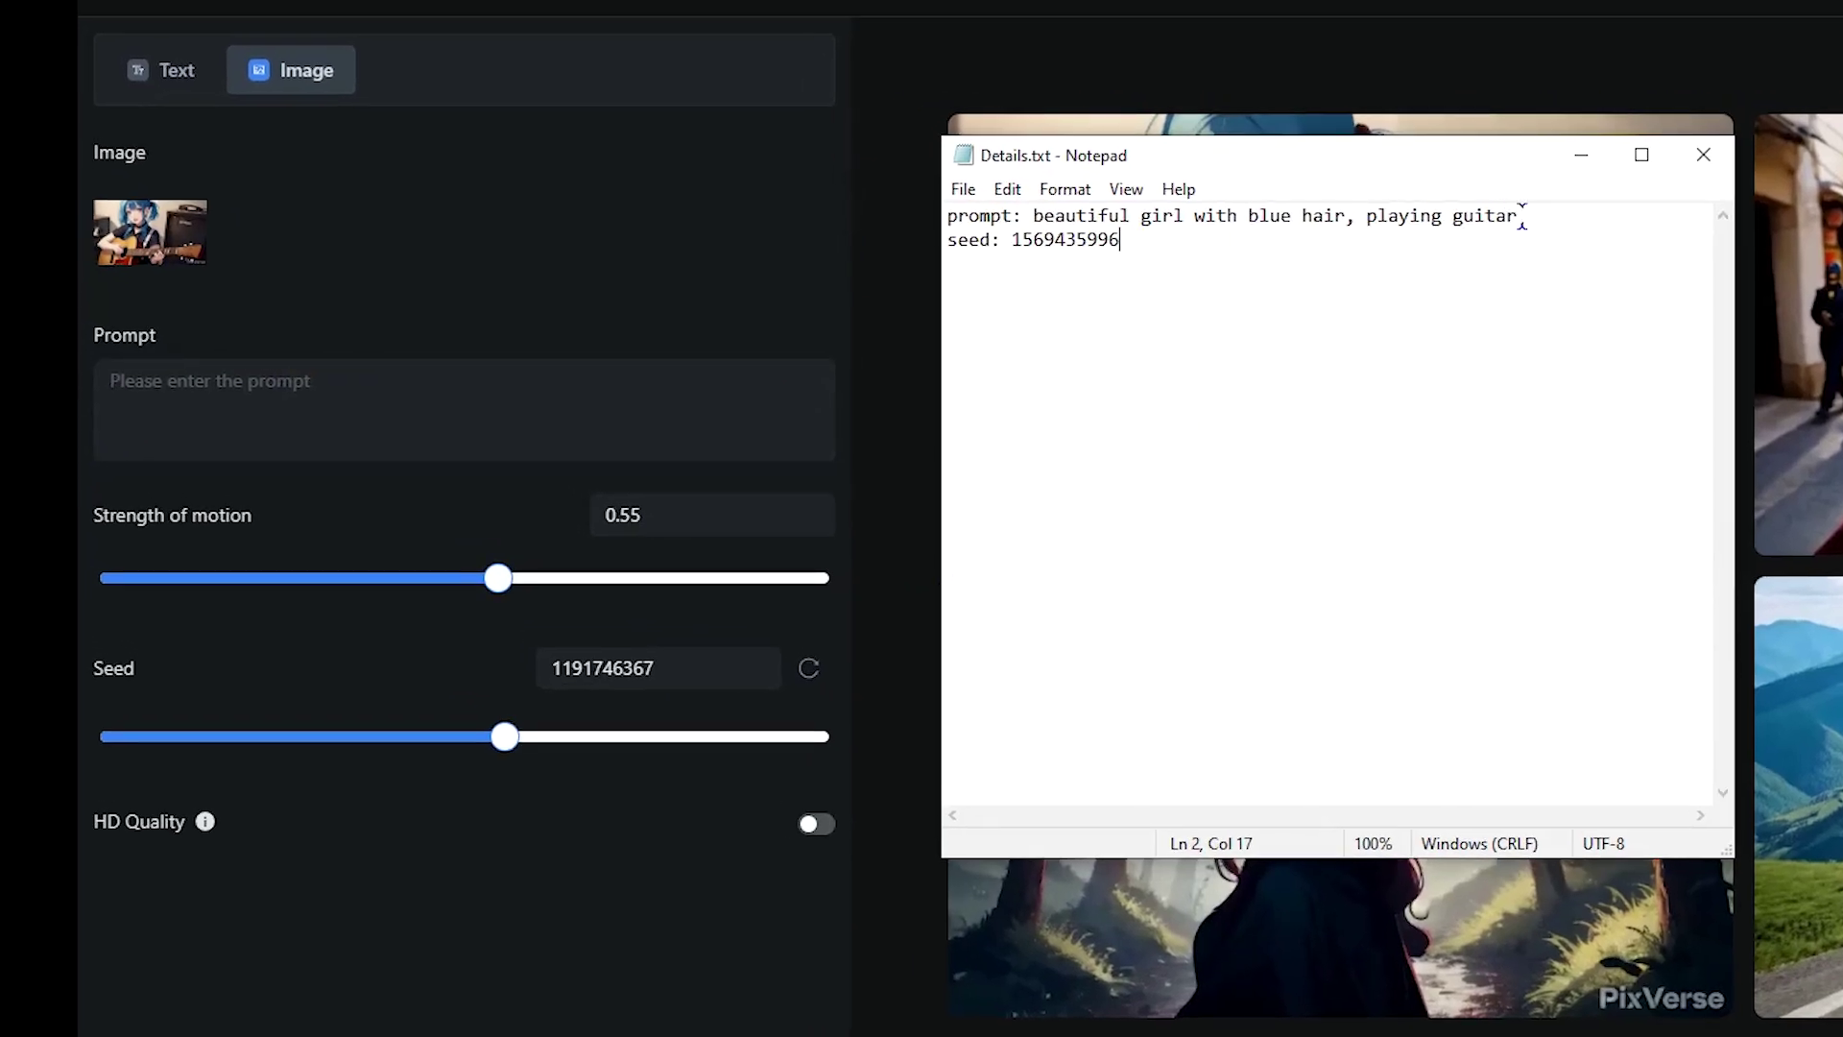
{"action": "left_click", "coordinate": [268, 380]}
{"action": "key", "text": "ctrl+v"}
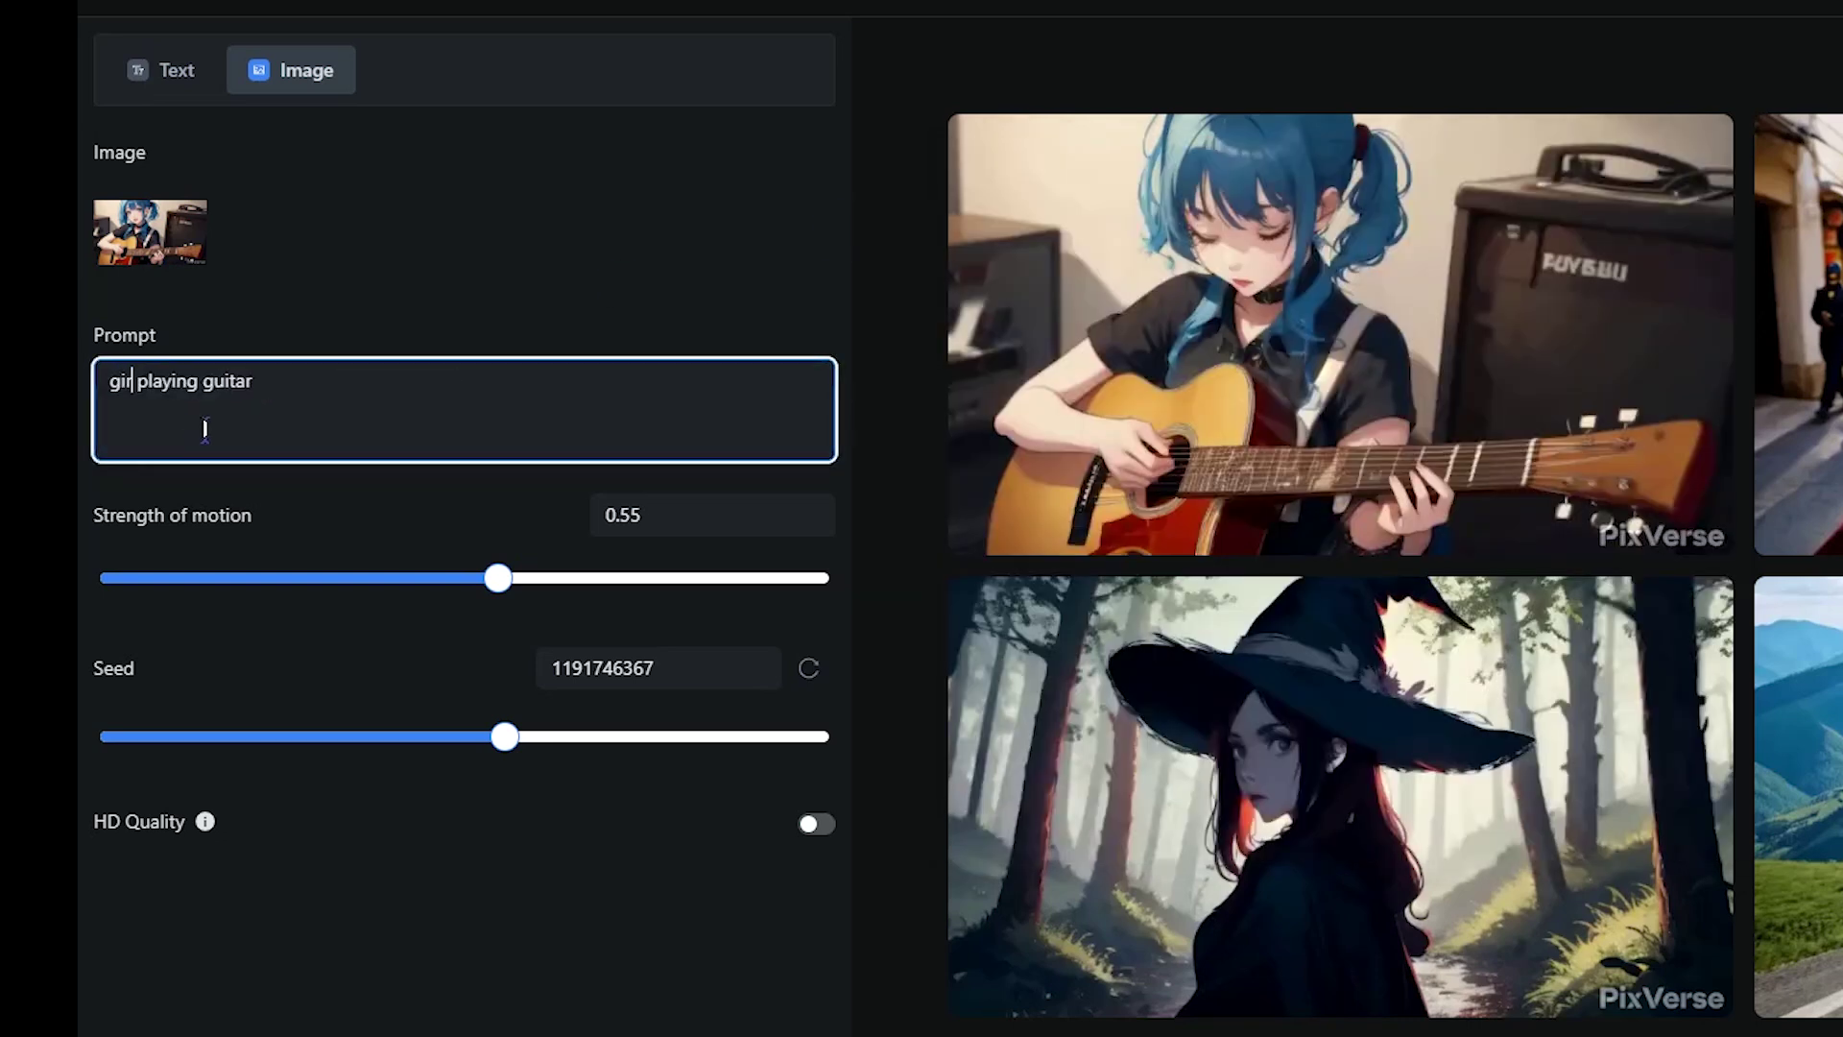
{"action": "key", "text": "alt+Tab"}
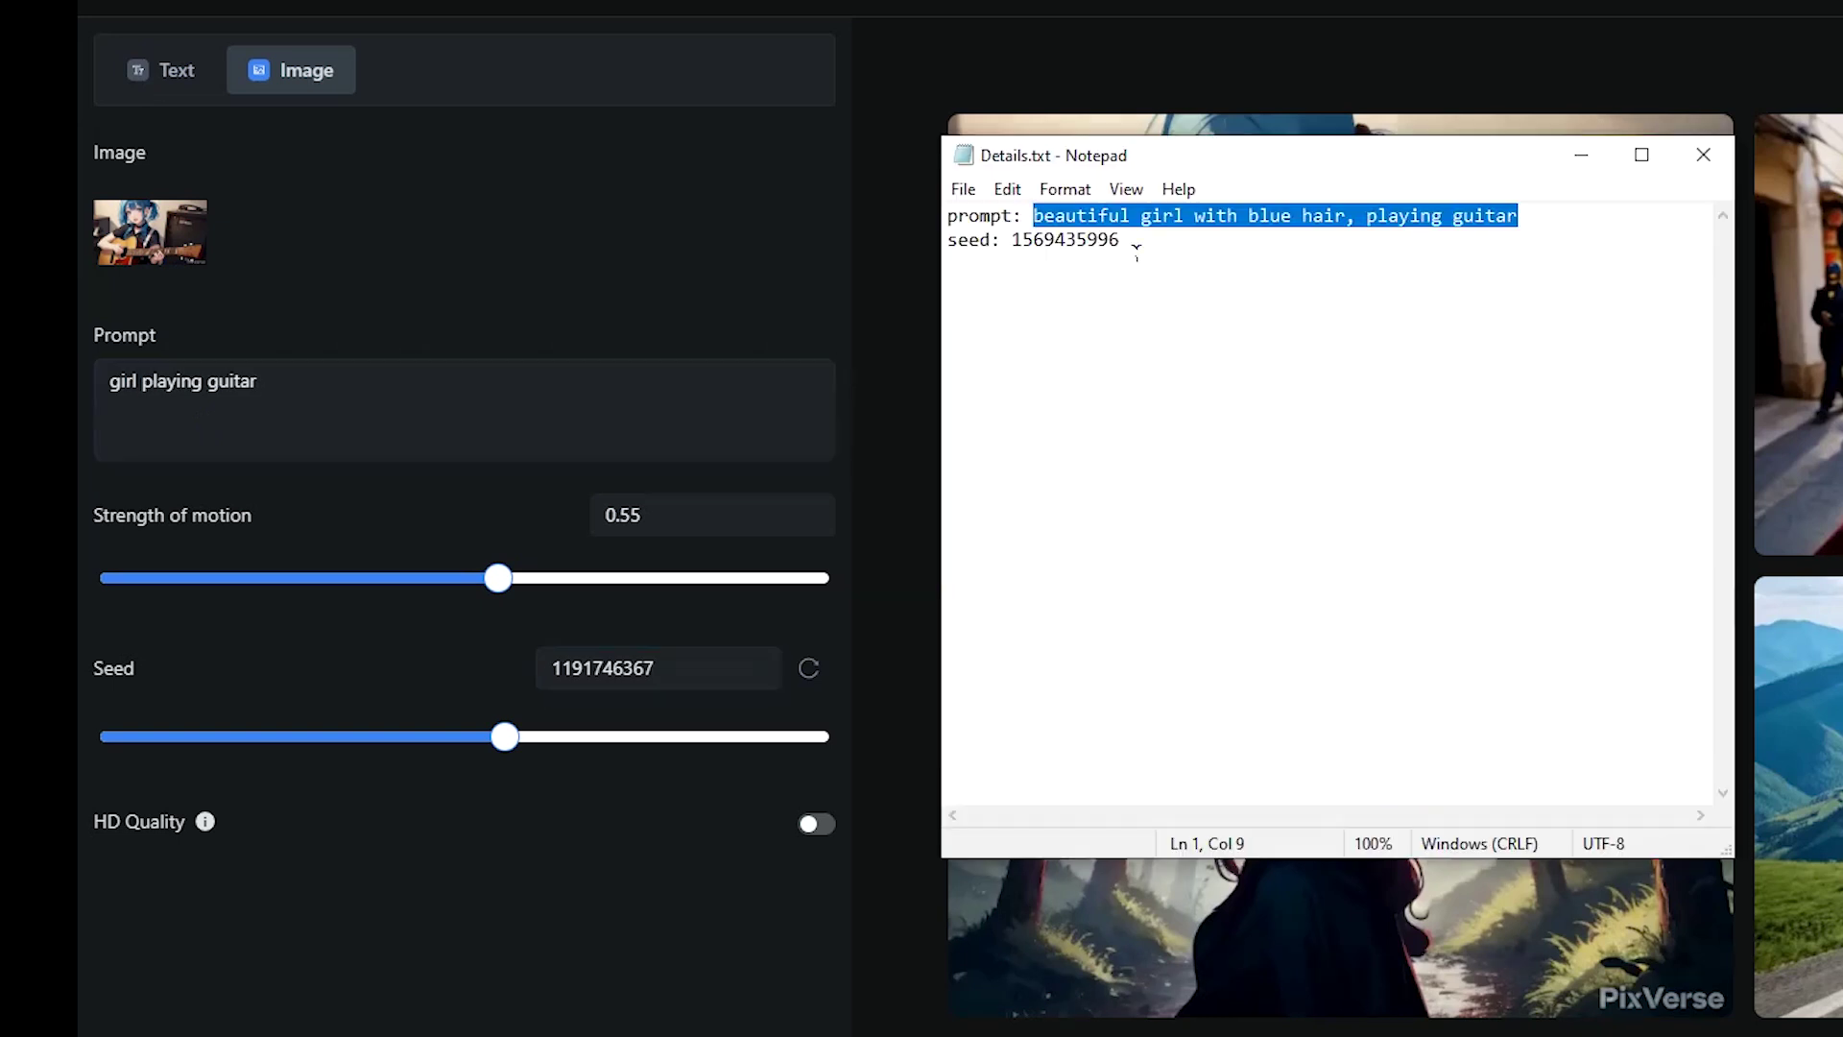
{"action": "double_click", "coordinate": [627, 667]}
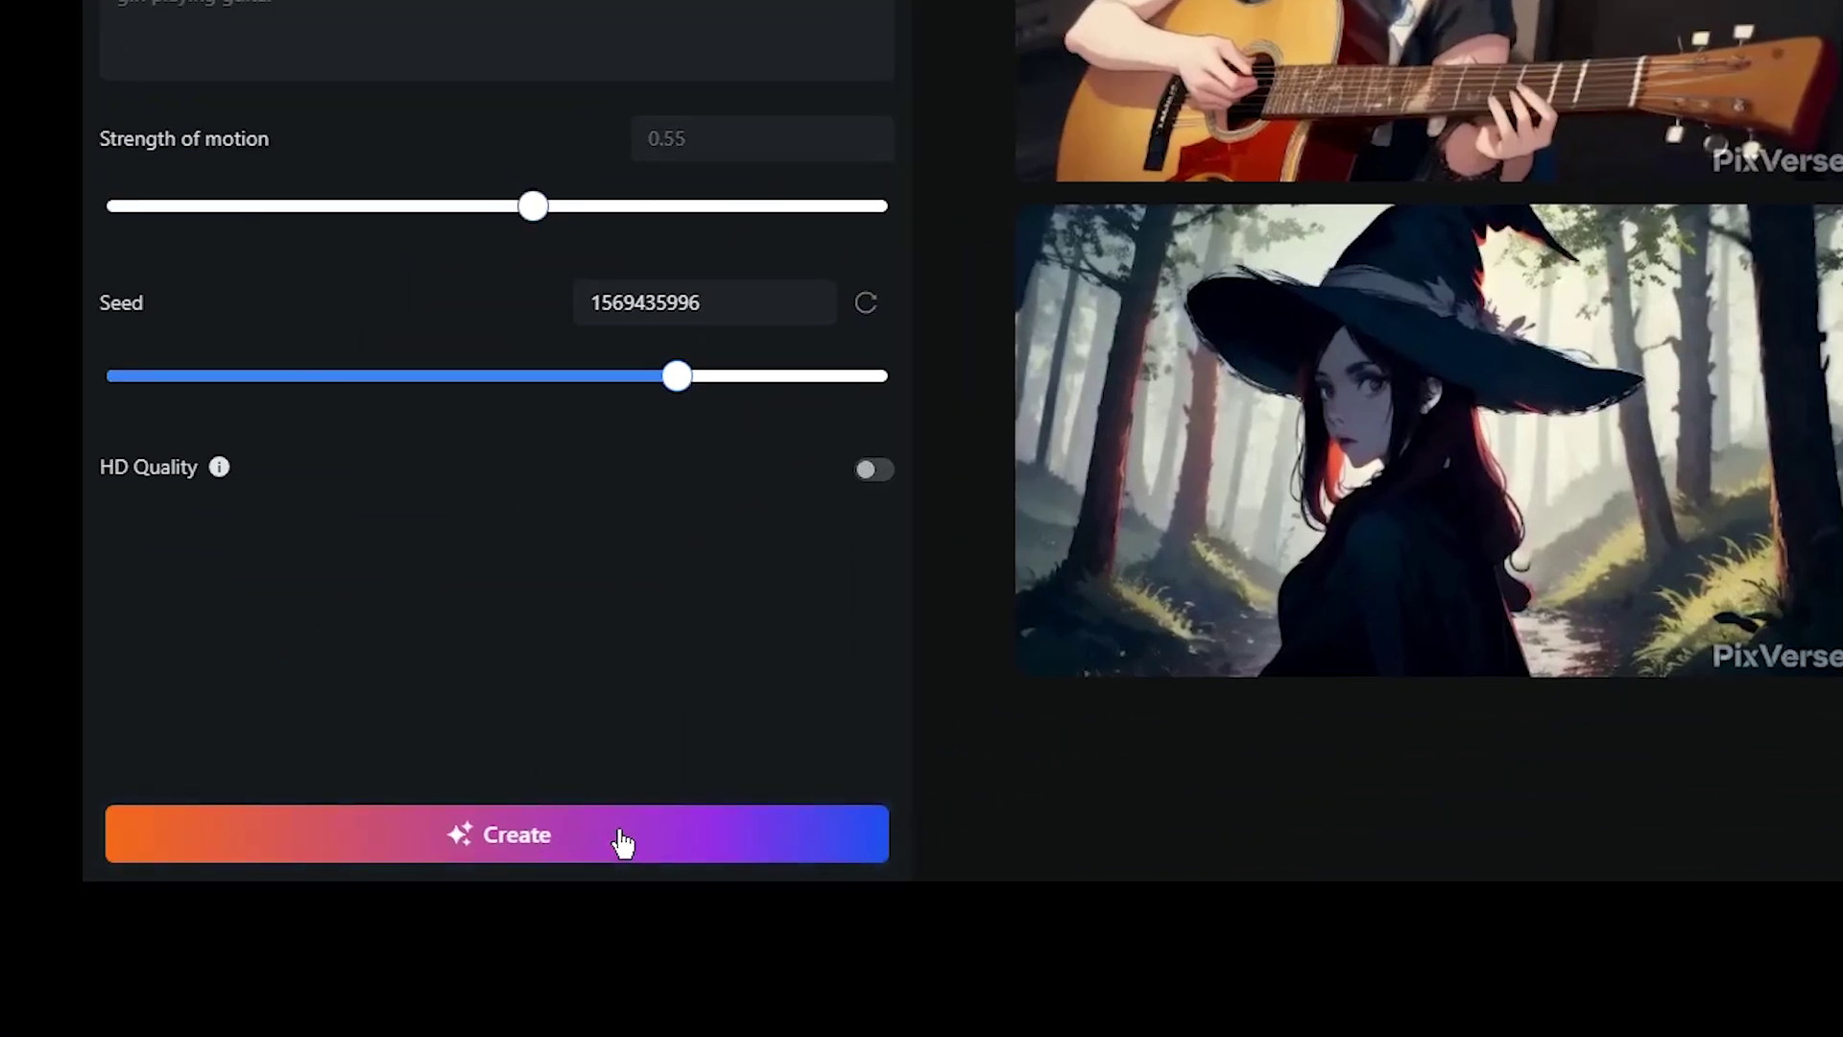
{"action": "left_click", "coordinate": [623, 843]}
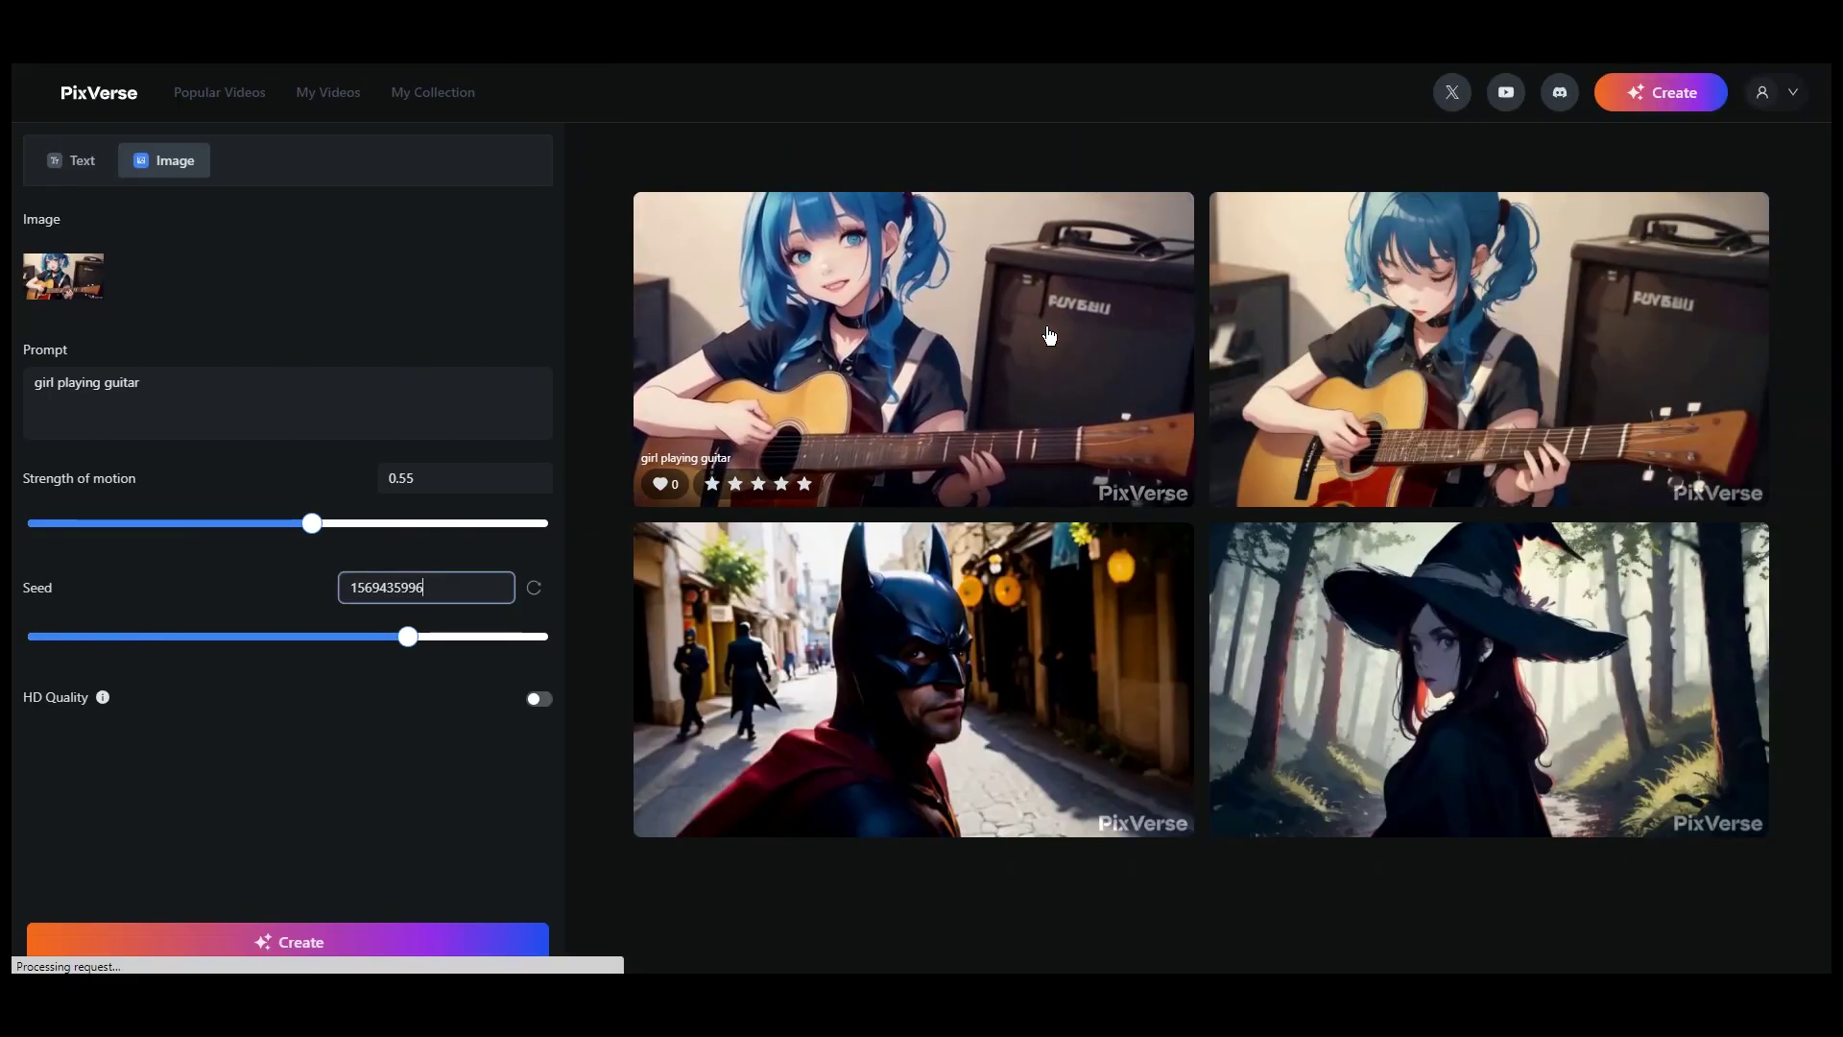
Step: Open the new blue-haired guitar video in the gallery and download it
{"action": "left_click", "coordinate": [1051, 337]}
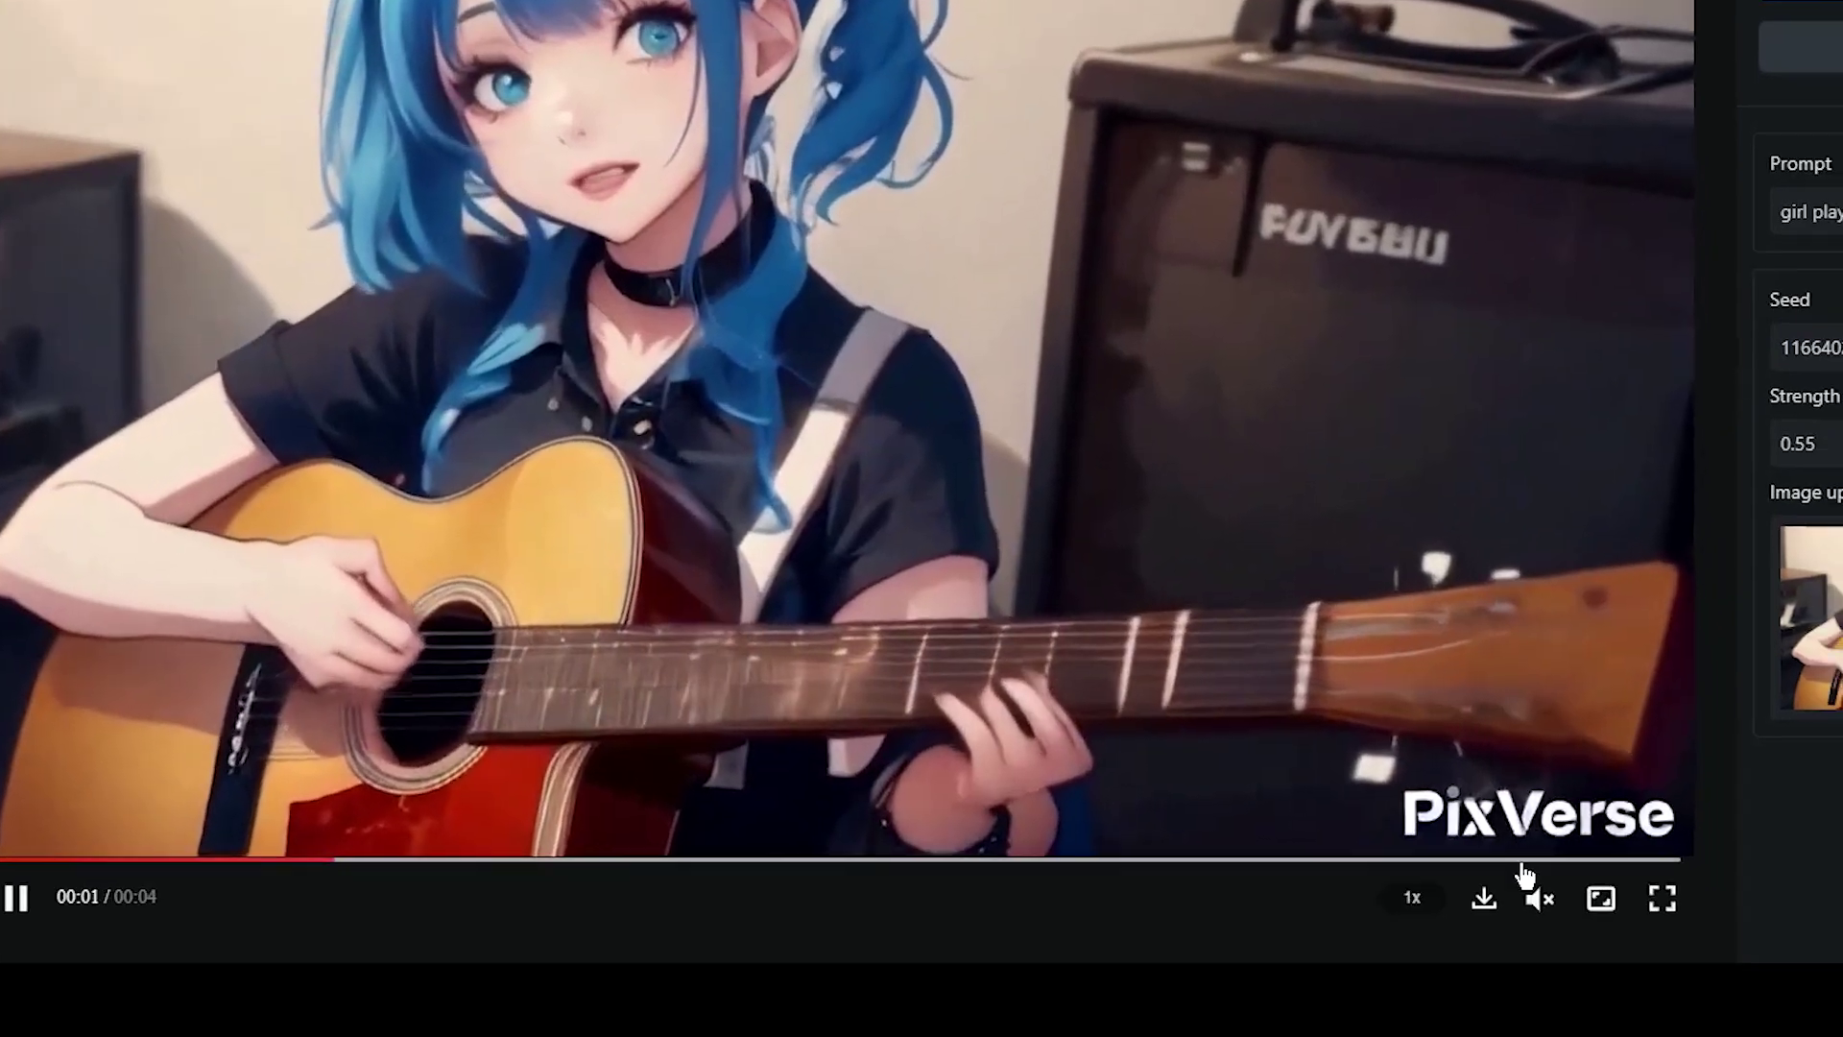
{"action": "left_click", "coordinate": [1541, 963]}
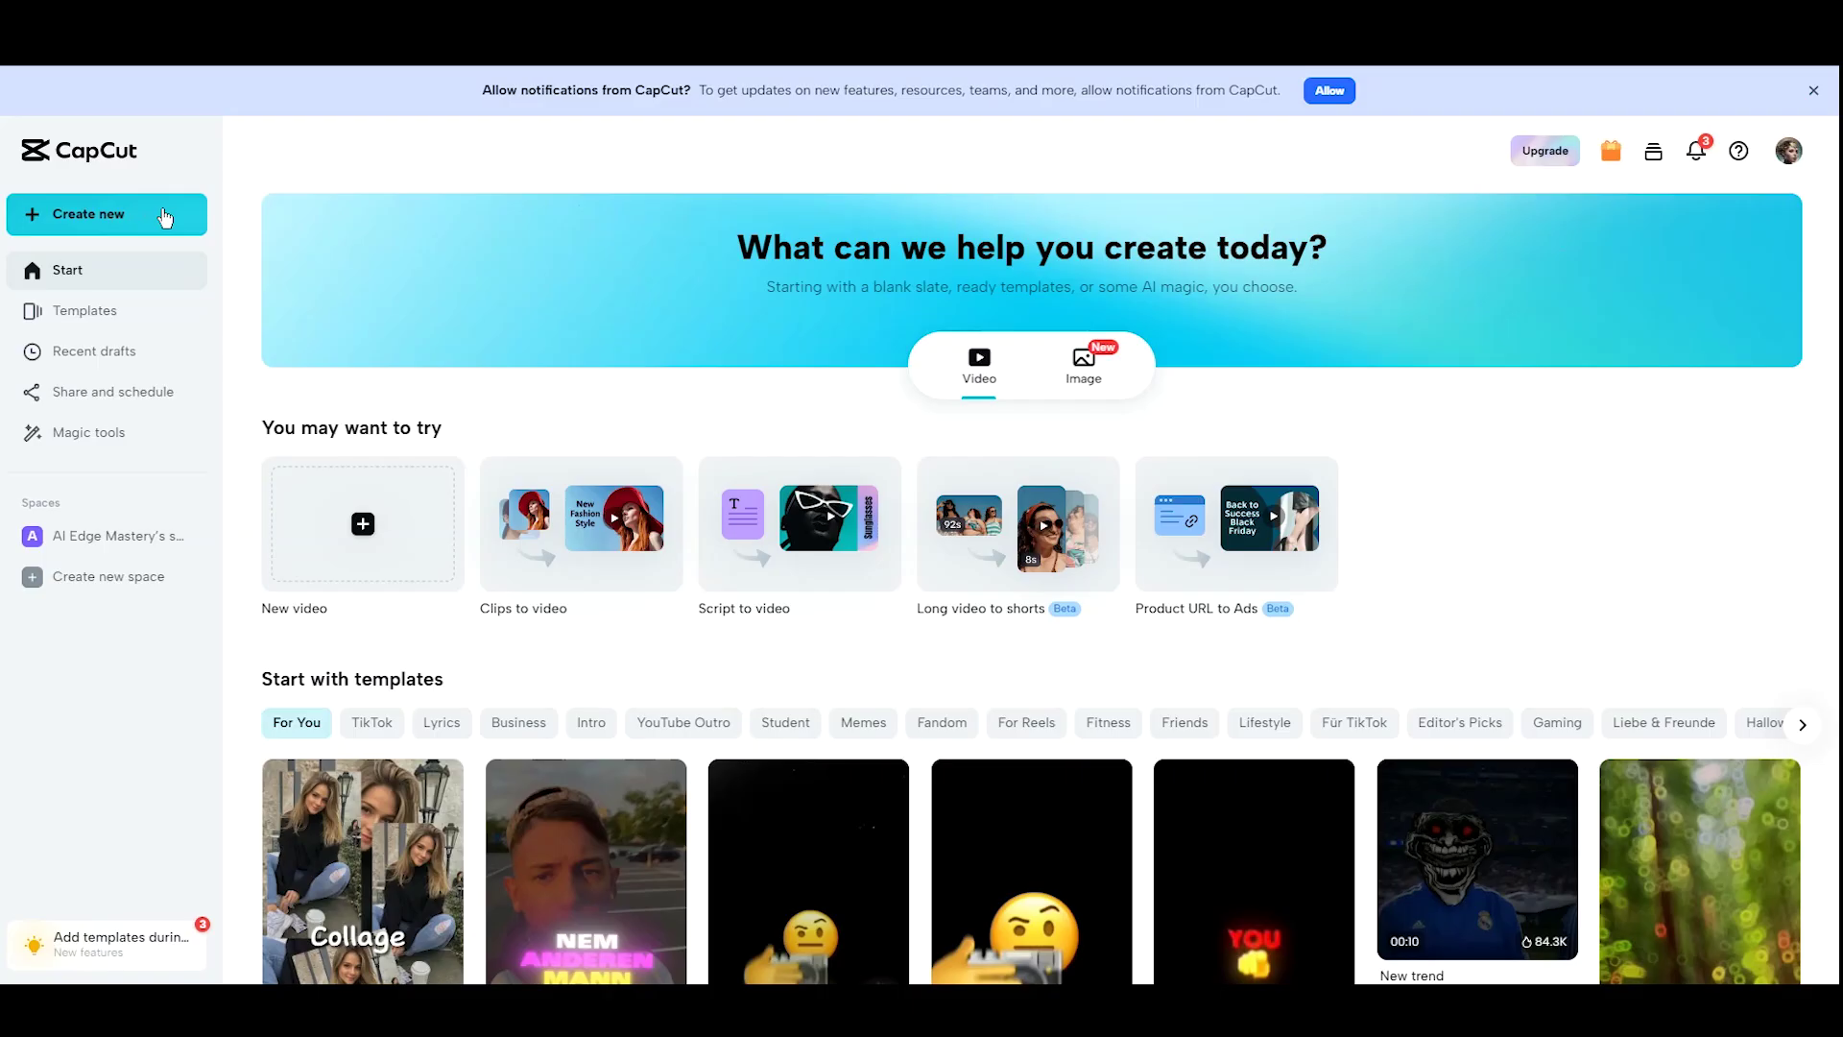
Step: Create a 16:9 project and place part01 then part02 back to back on the timeline
{"action": "left_click", "coordinate": [153, 213]}
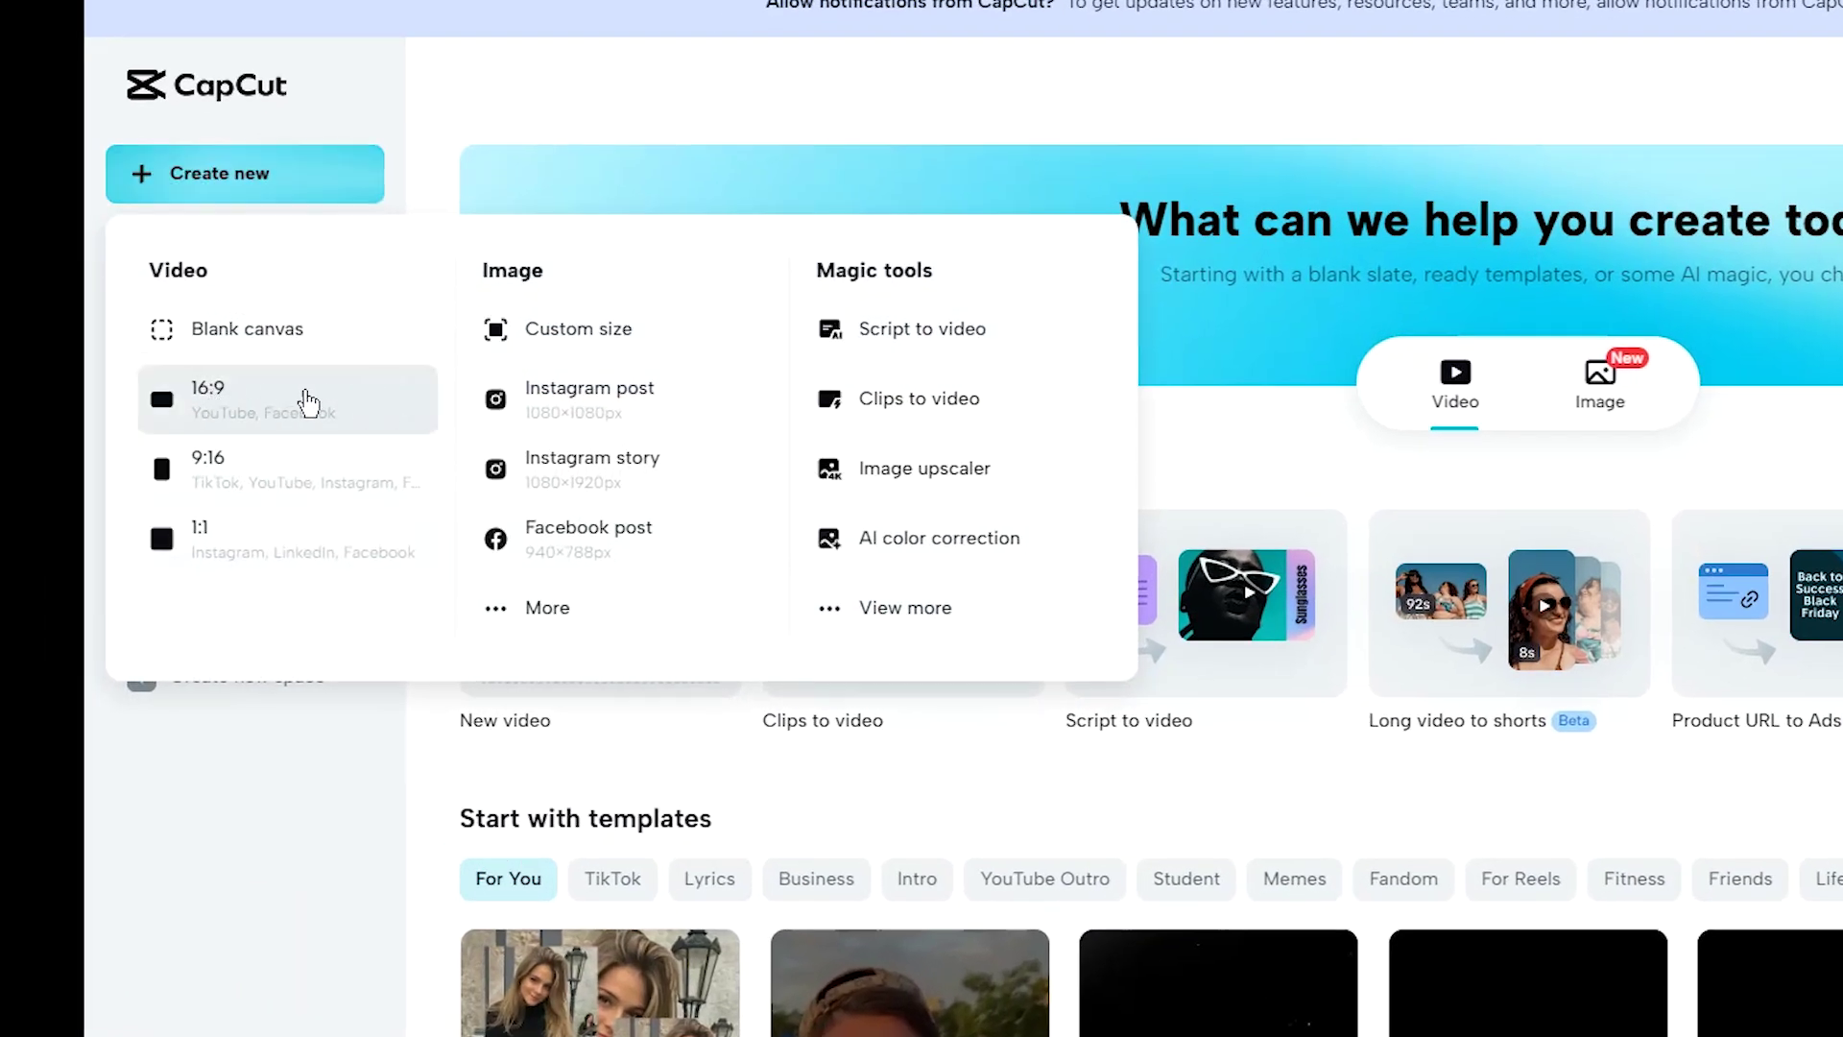
{"action": "left_click", "coordinate": [398, 403]}
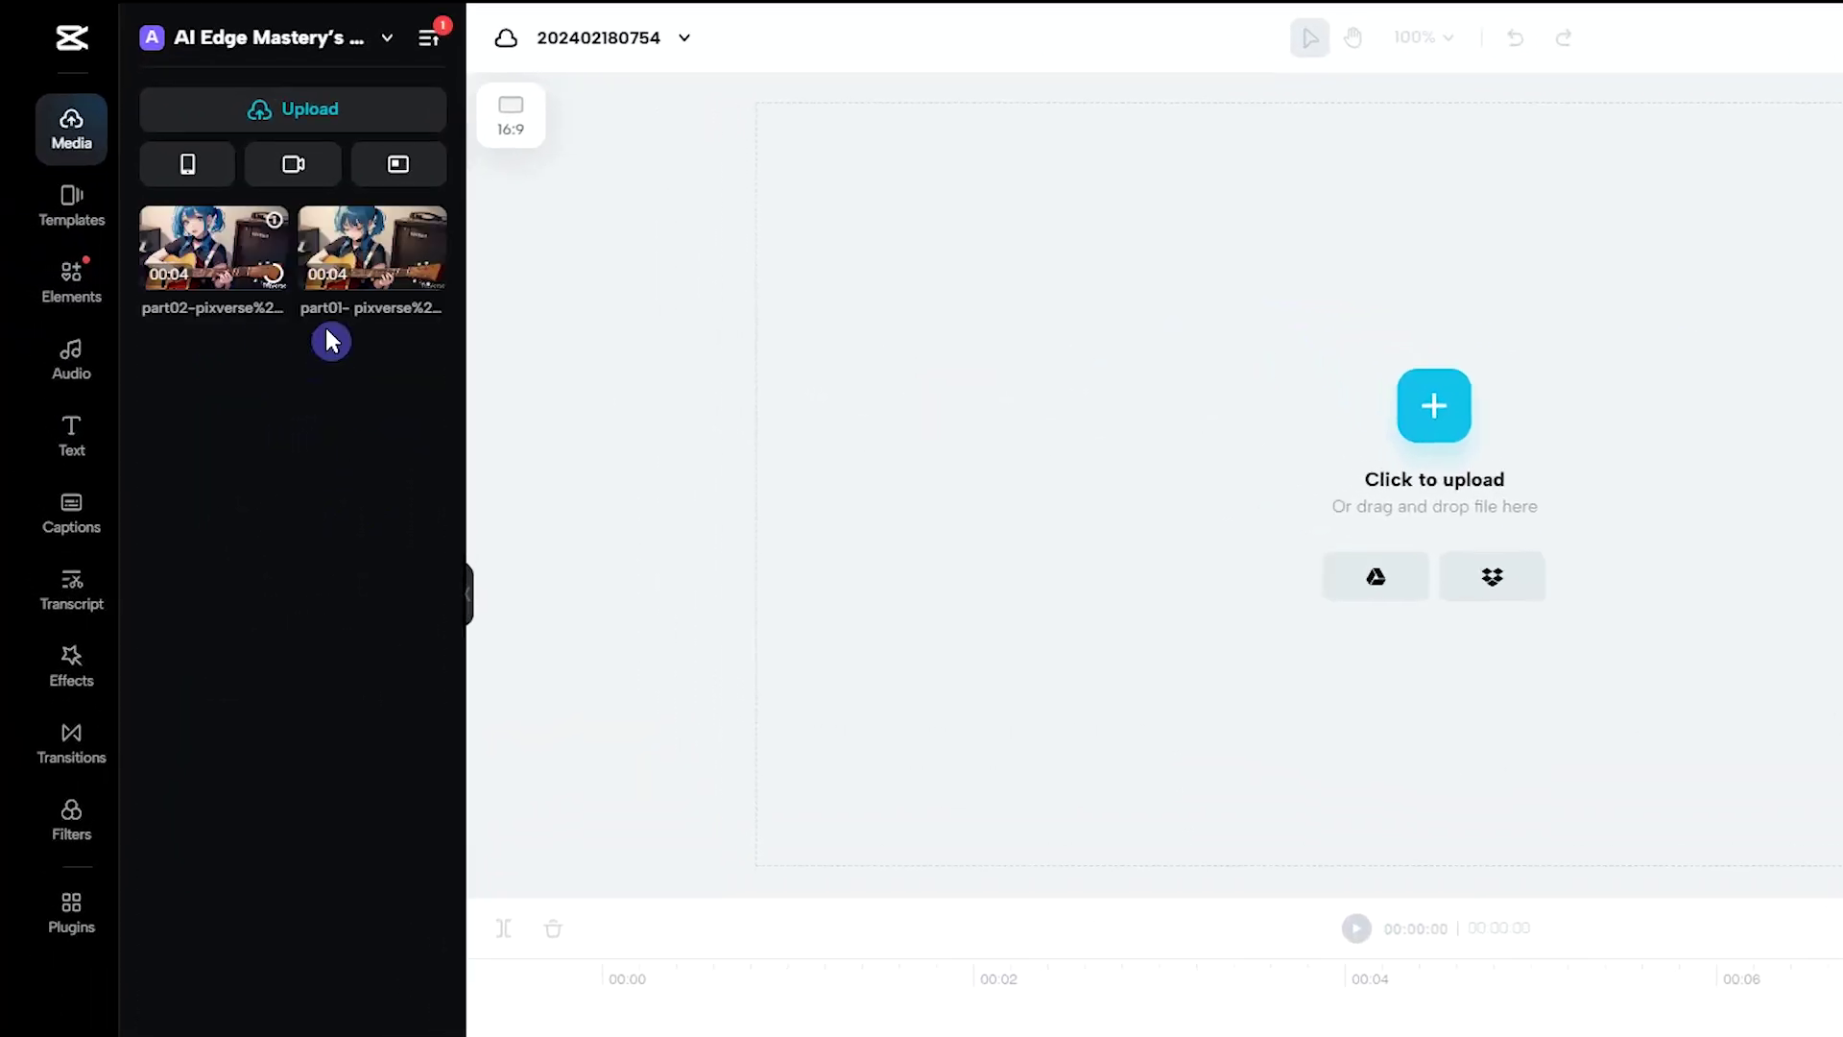
{"action": "left_click_drag", "start_coordinate": [370, 288], "coordinate": [655, 1036]}
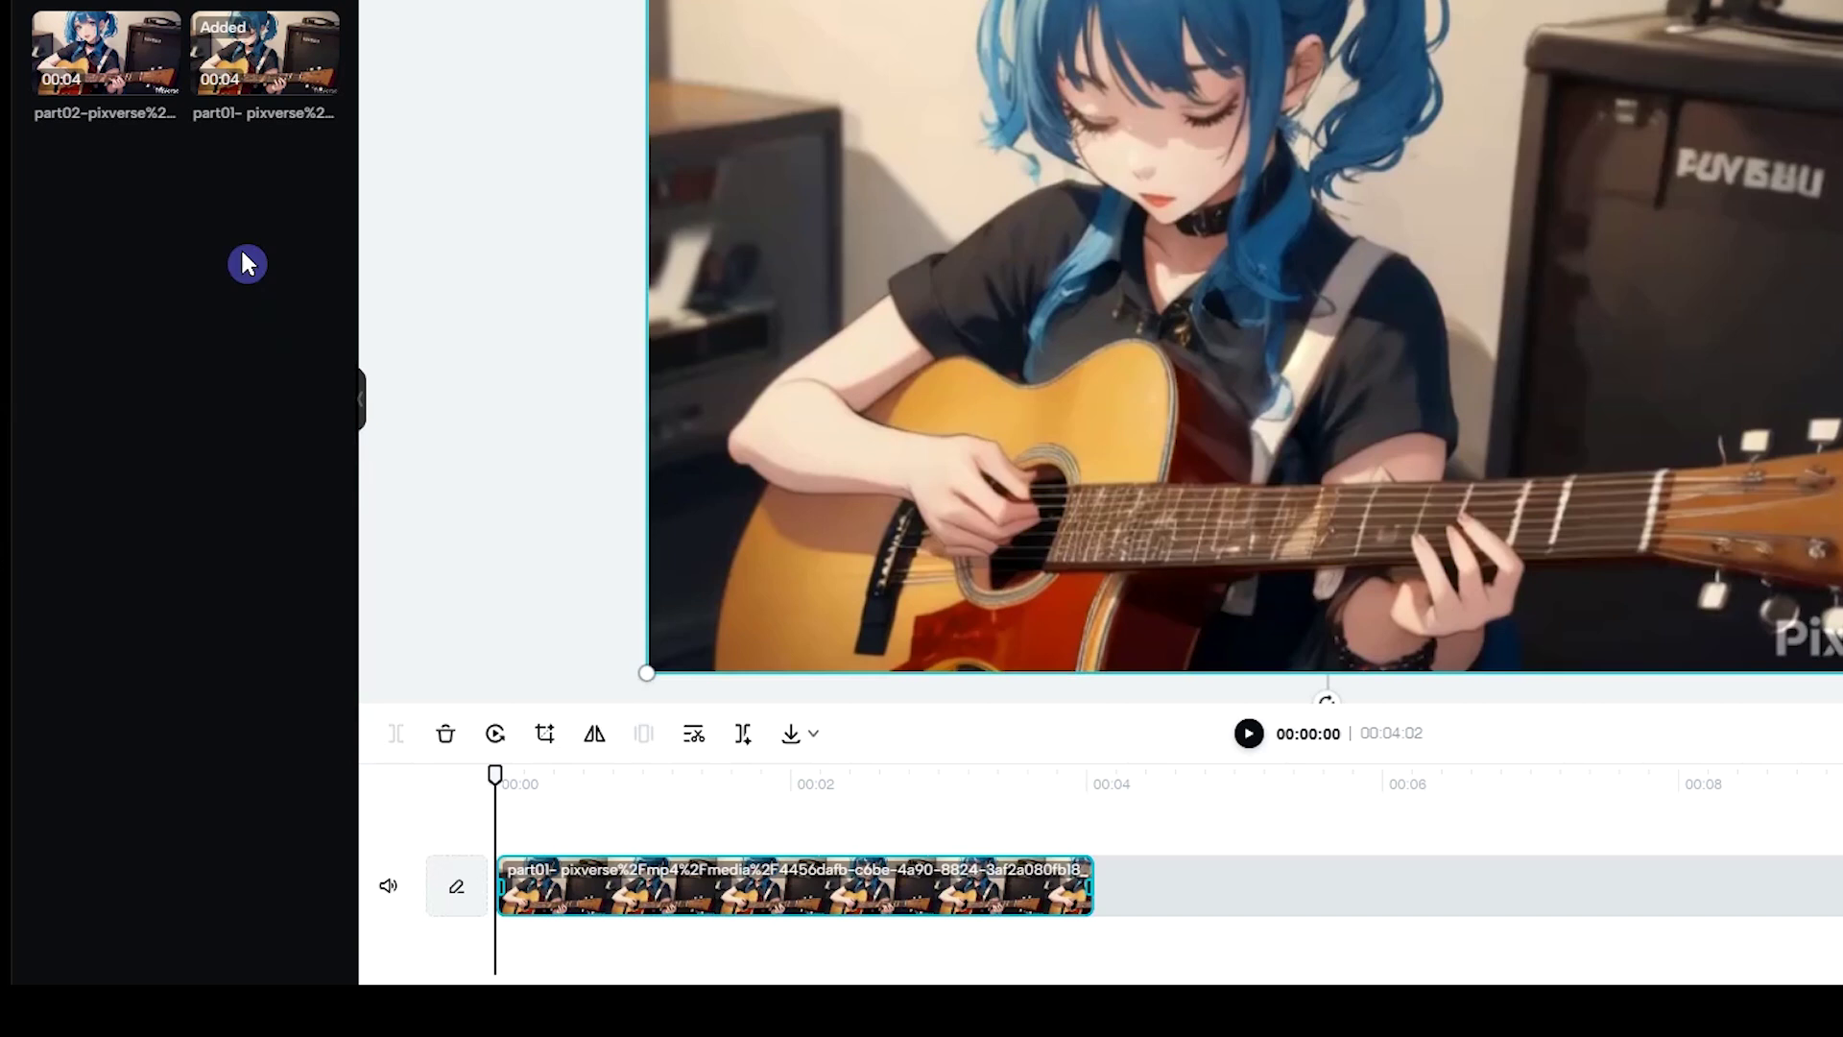
{"action": "left_click_drag", "start_coordinate": [213, 248], "coordinate": [1303, 1036]}
{"action": "left_click_drag", "start_coordinate": [1193, 898], "coordinate": [1194, 902]}
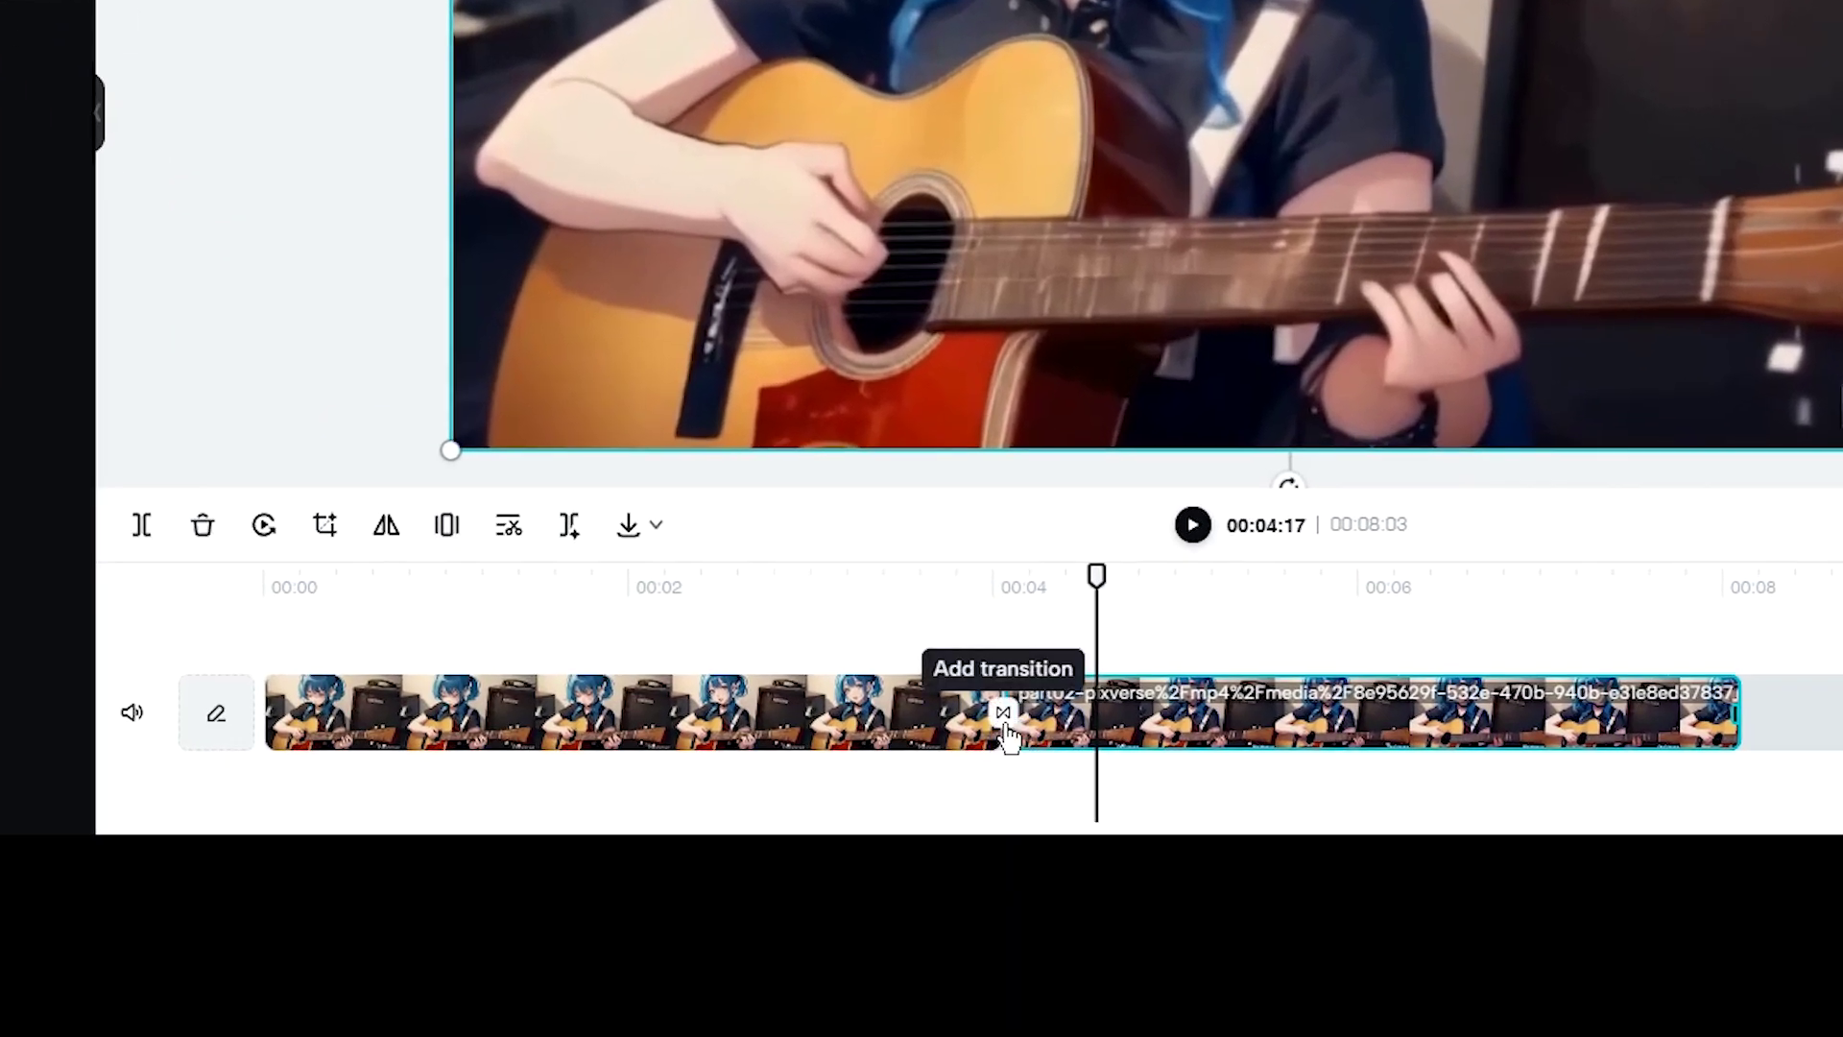
Step: Delete the transition between part01 and part02, then bring up the export options
{"action": "left_click", "coordinate": [1002, 713]}
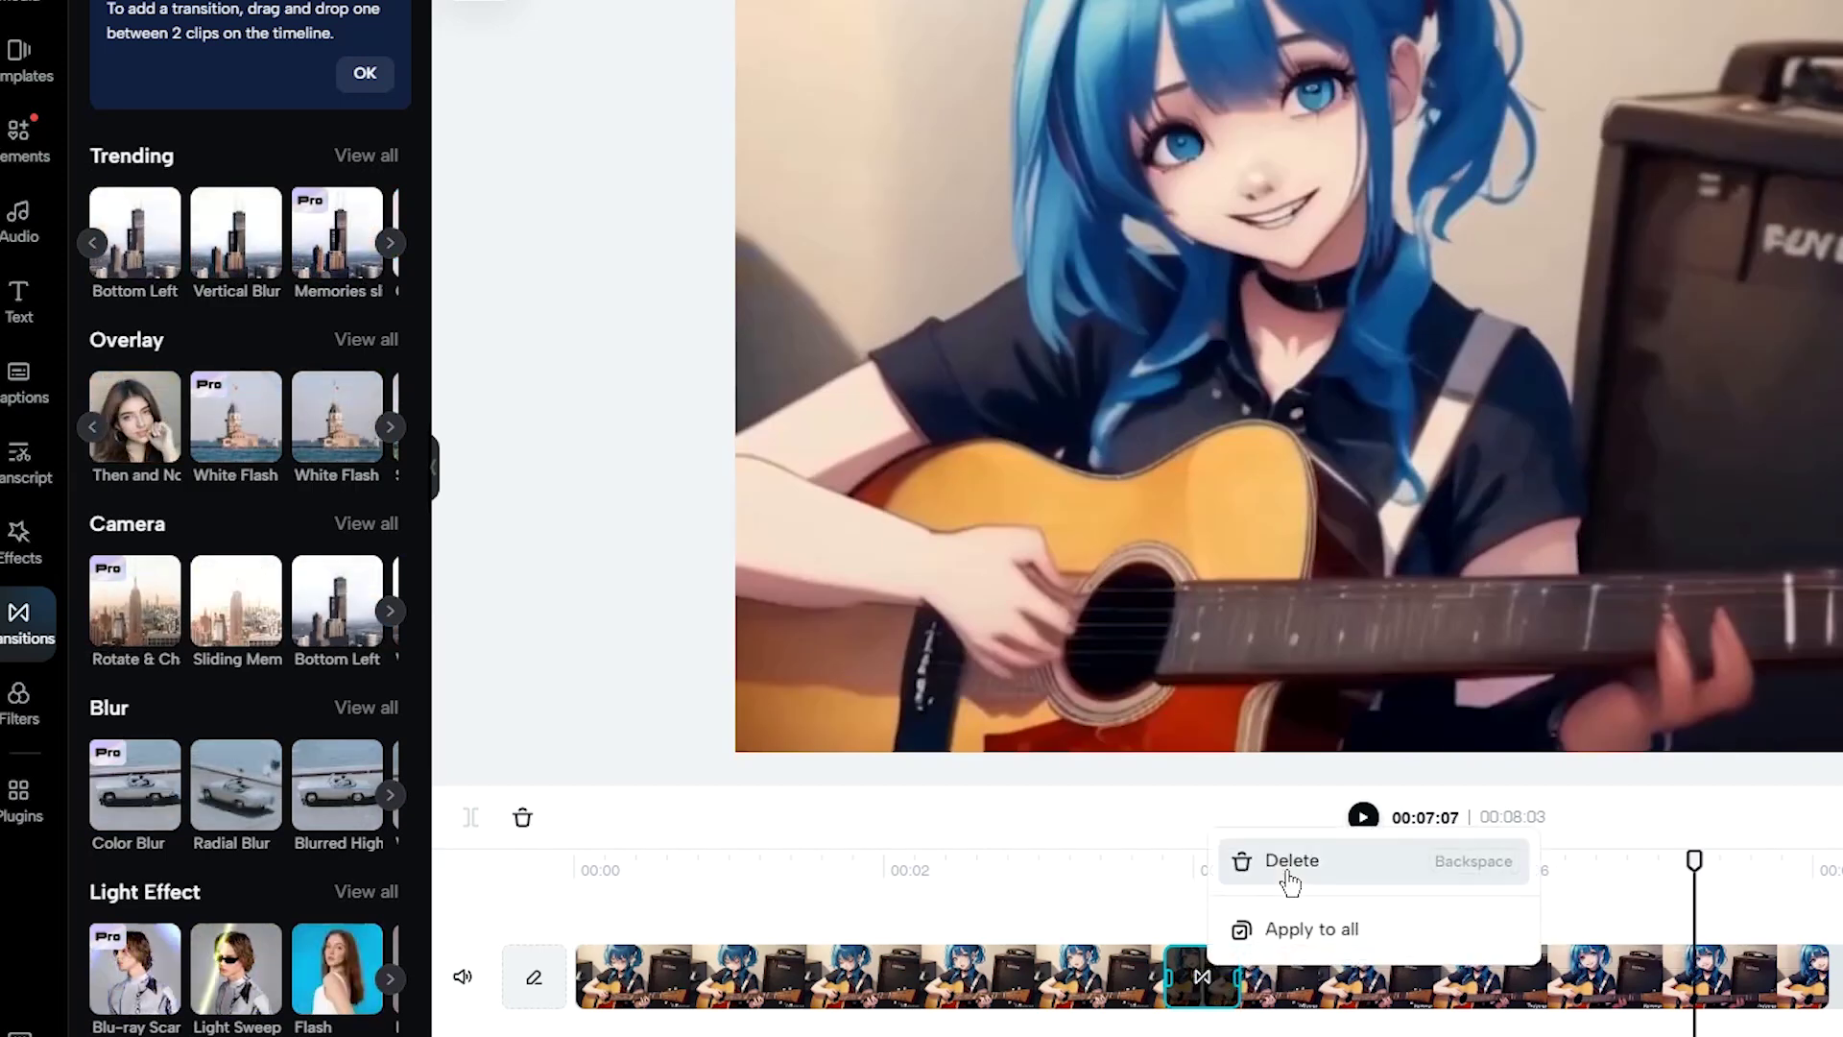
{"action": "left_click", "coordinate": [1282, 860]}
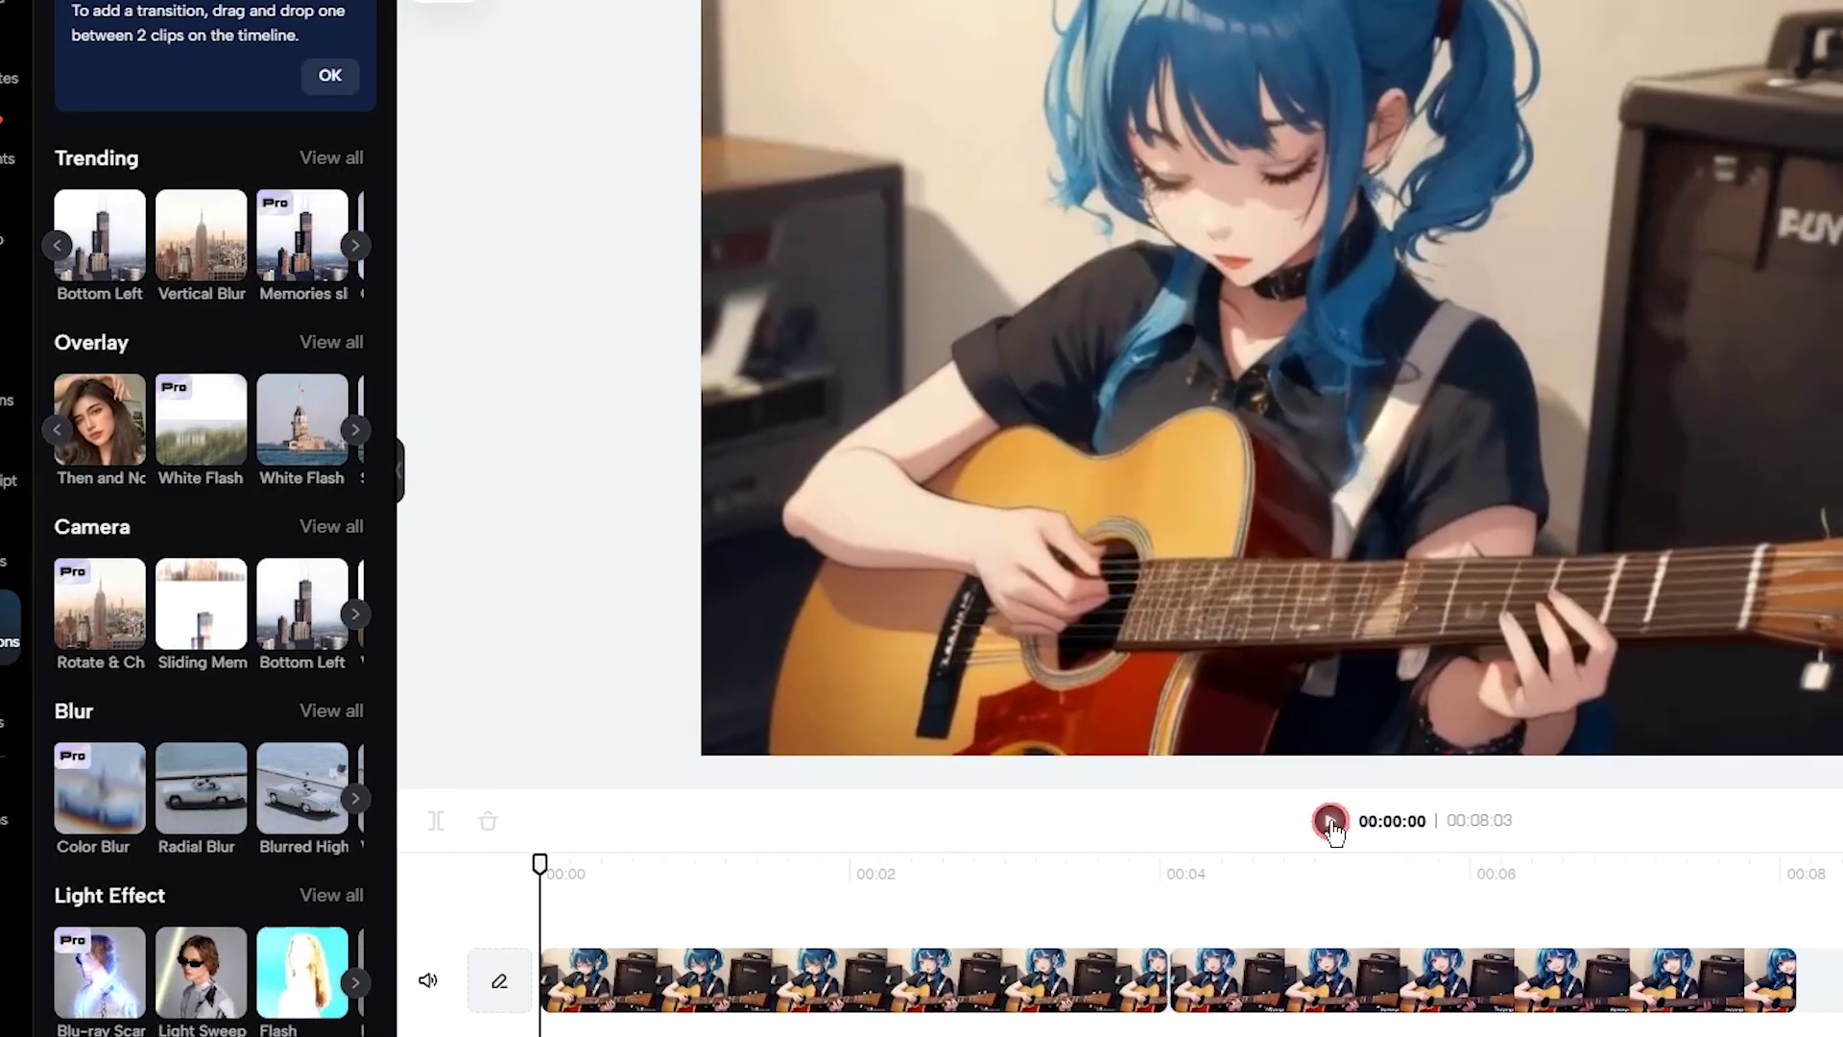
{"action": "left_click", "coordinate": [1363, 817]}
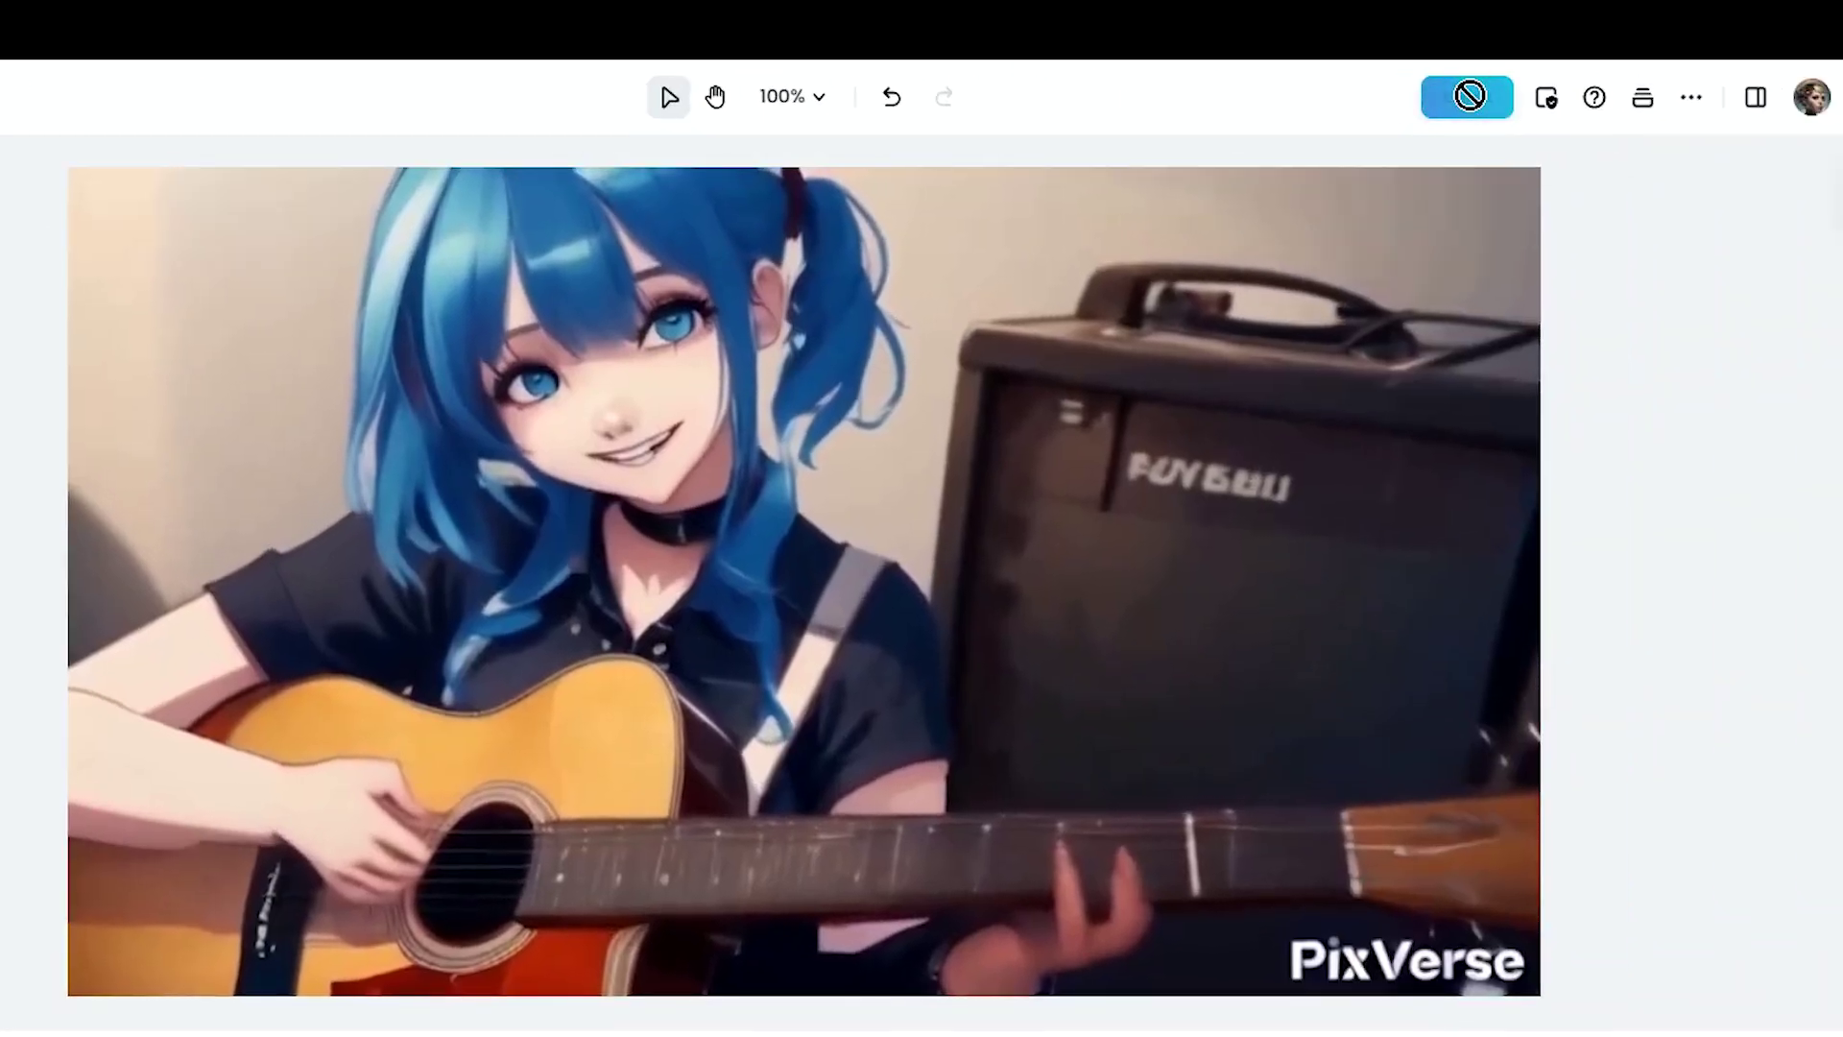
{"action": "left_click", "coordinate": [1469, 96]}
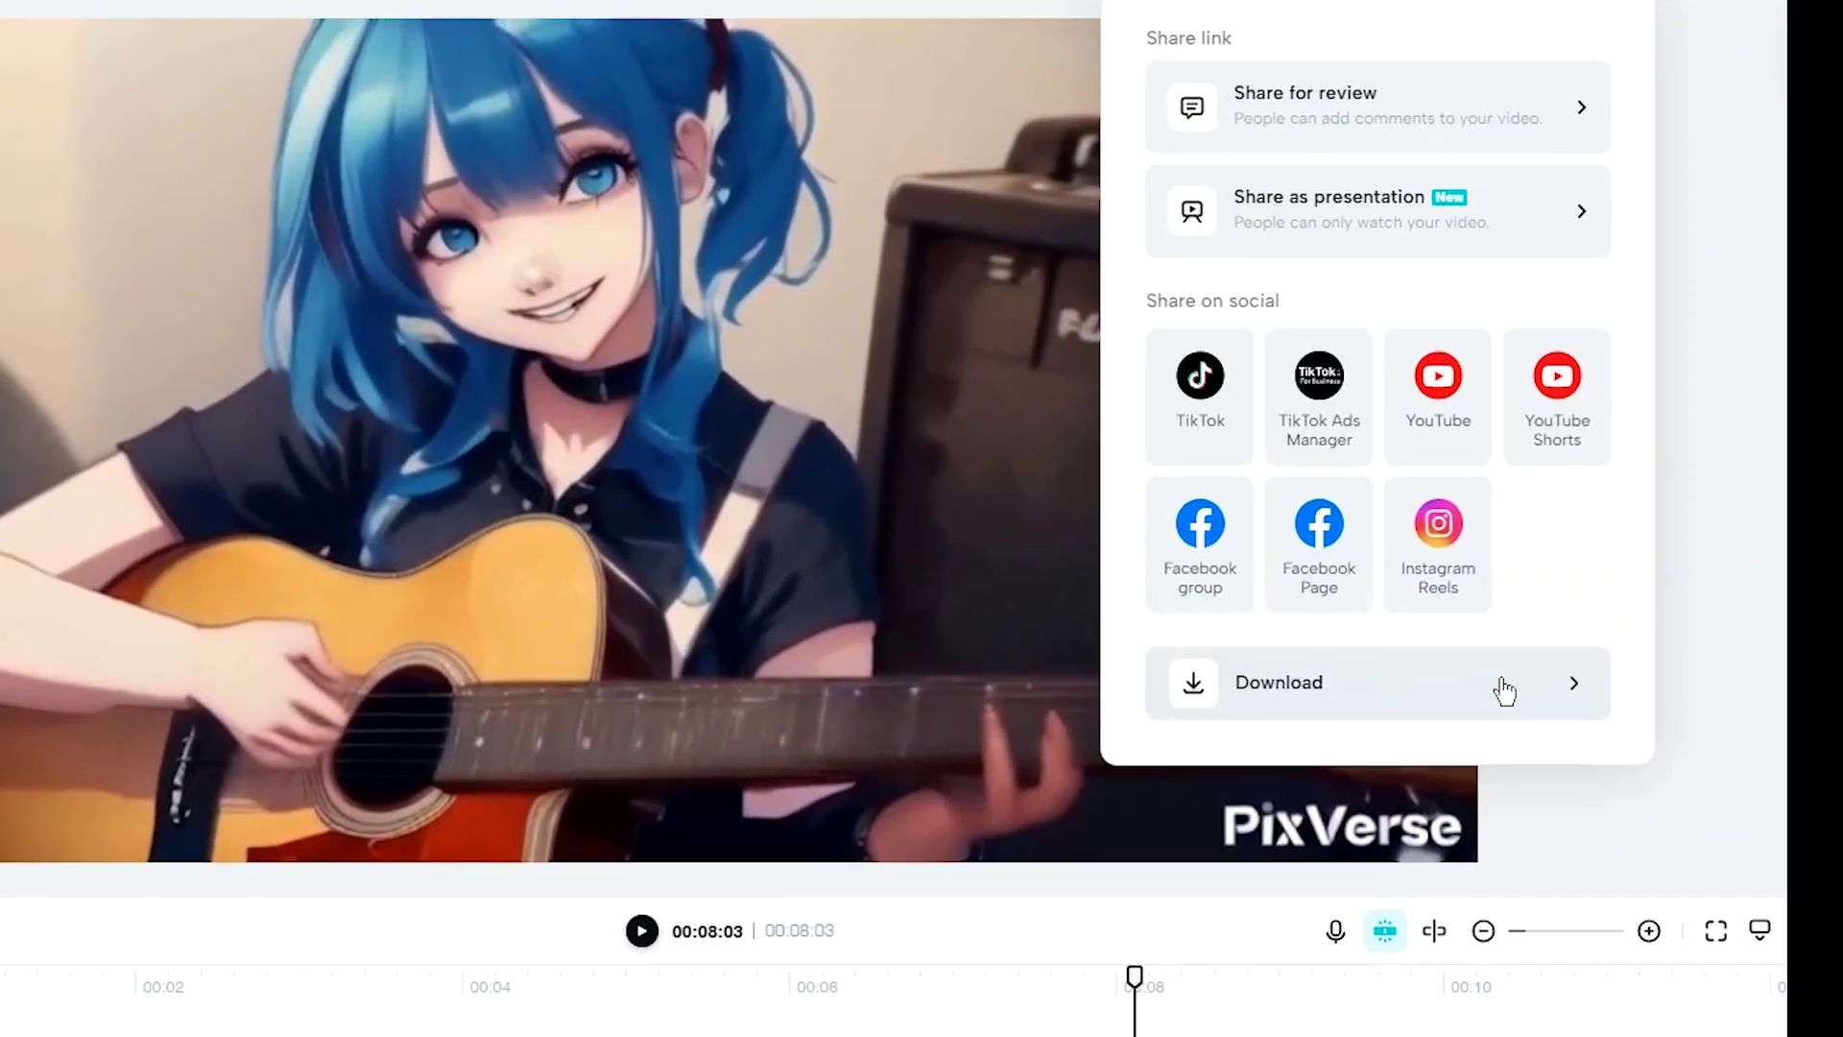
Step: Download the video as 'girl with guitar' at 720p, 30fps, recommended quality
{"action": "left_click", "coordinate": [1548, 822]}
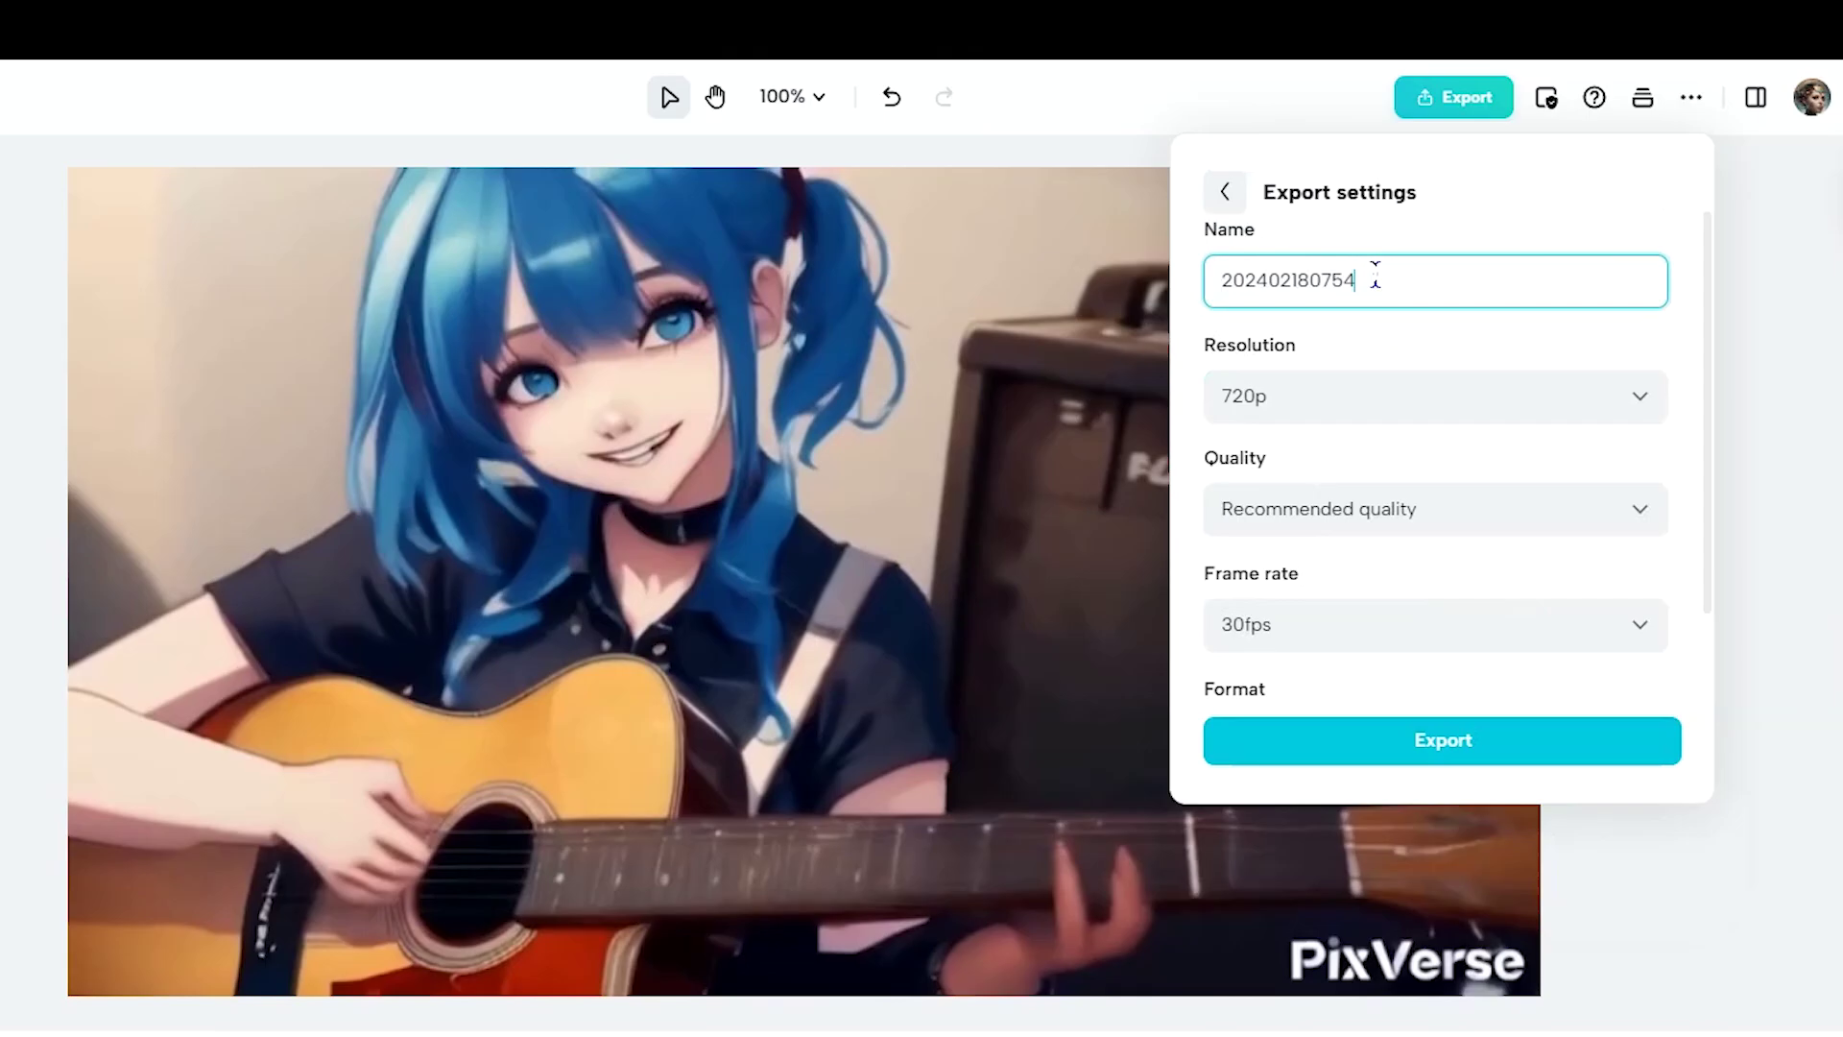
{"action": "double_click", "coordinate": [1369, 275]}
{"action": "type", "text": "girl with guitar"}
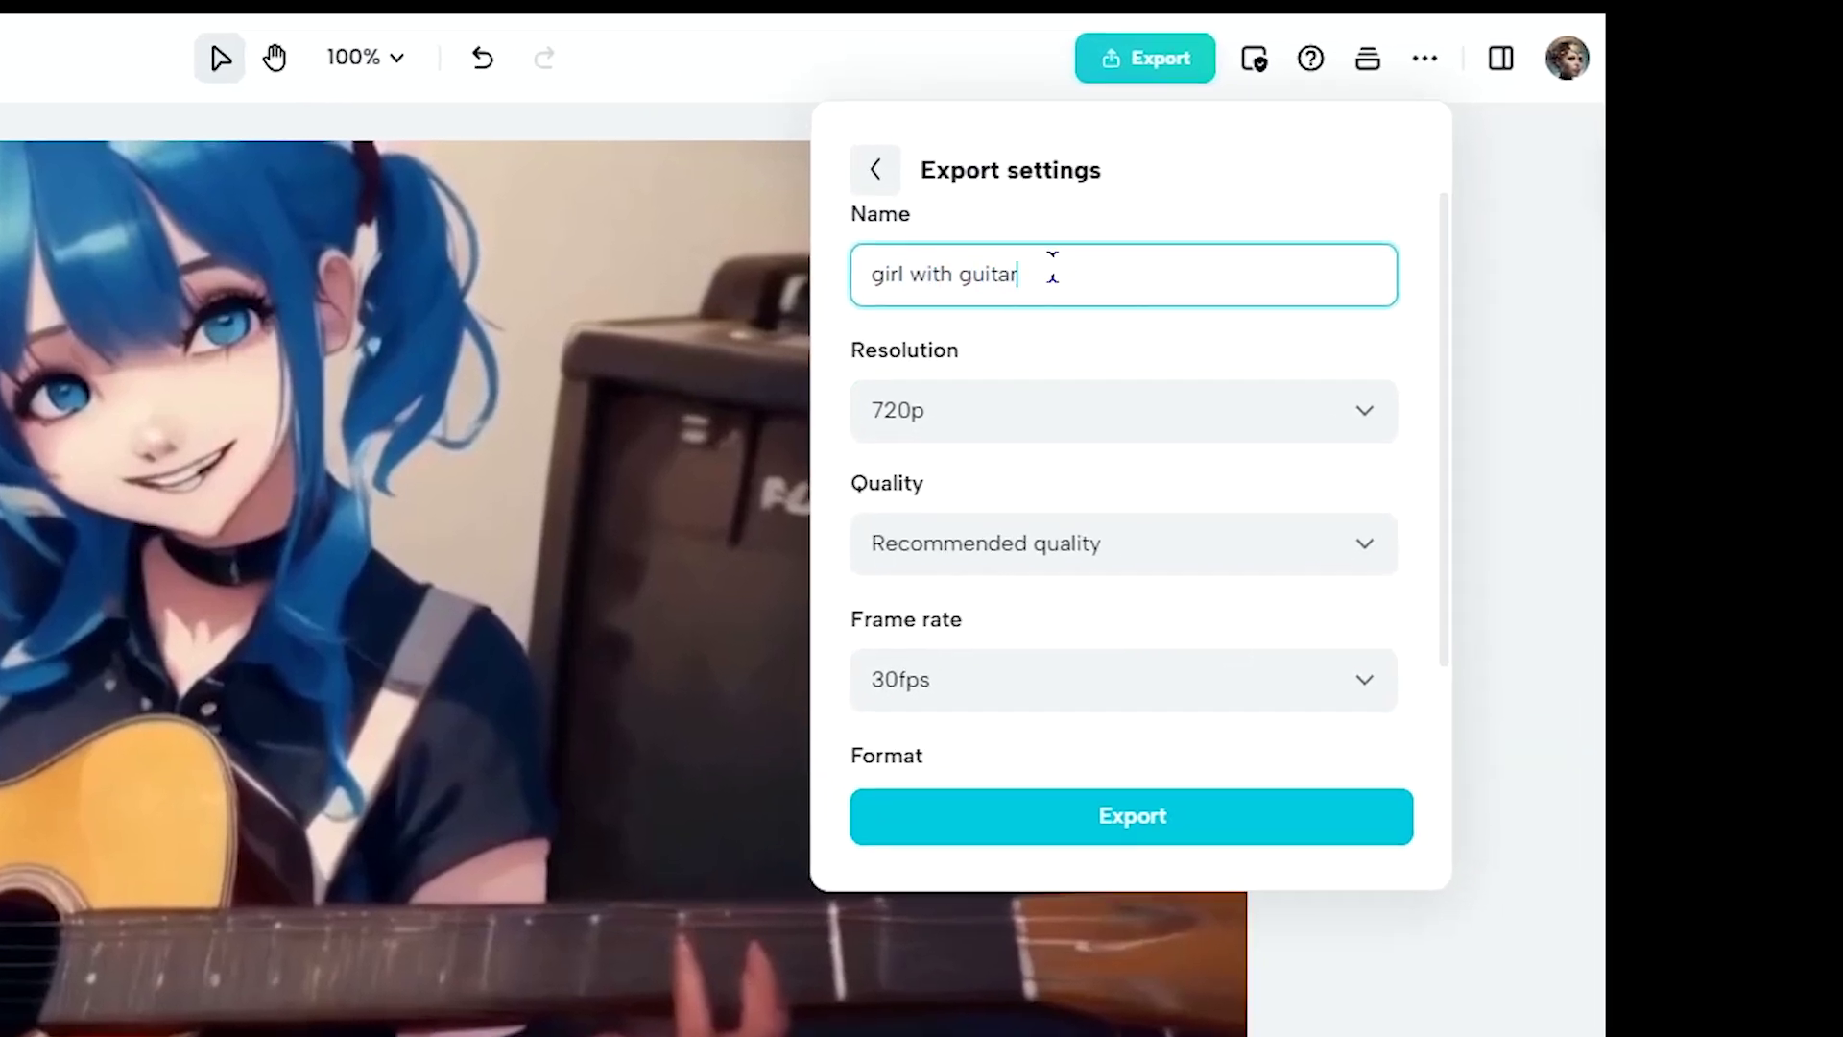
{"action": "left_click", "coordinate": [1240, 429]}
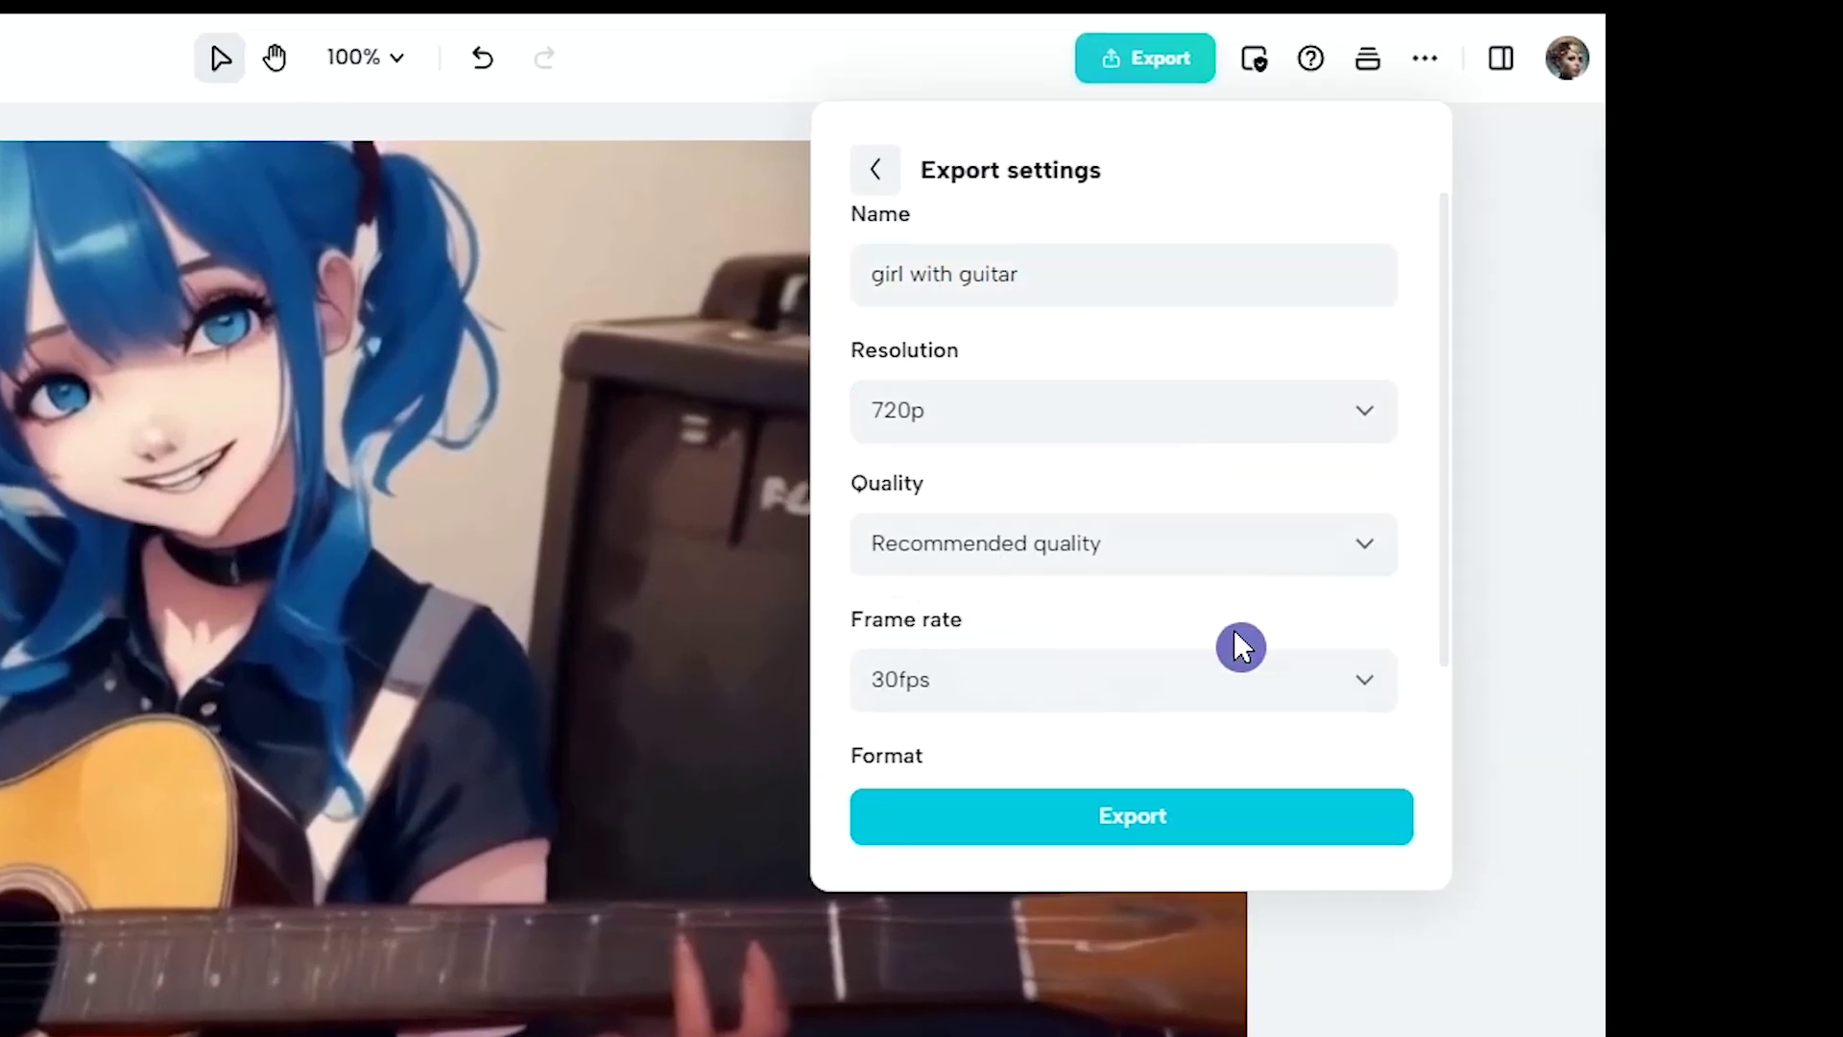
{"action": "left_click", "coordinate": [1282, 820]}
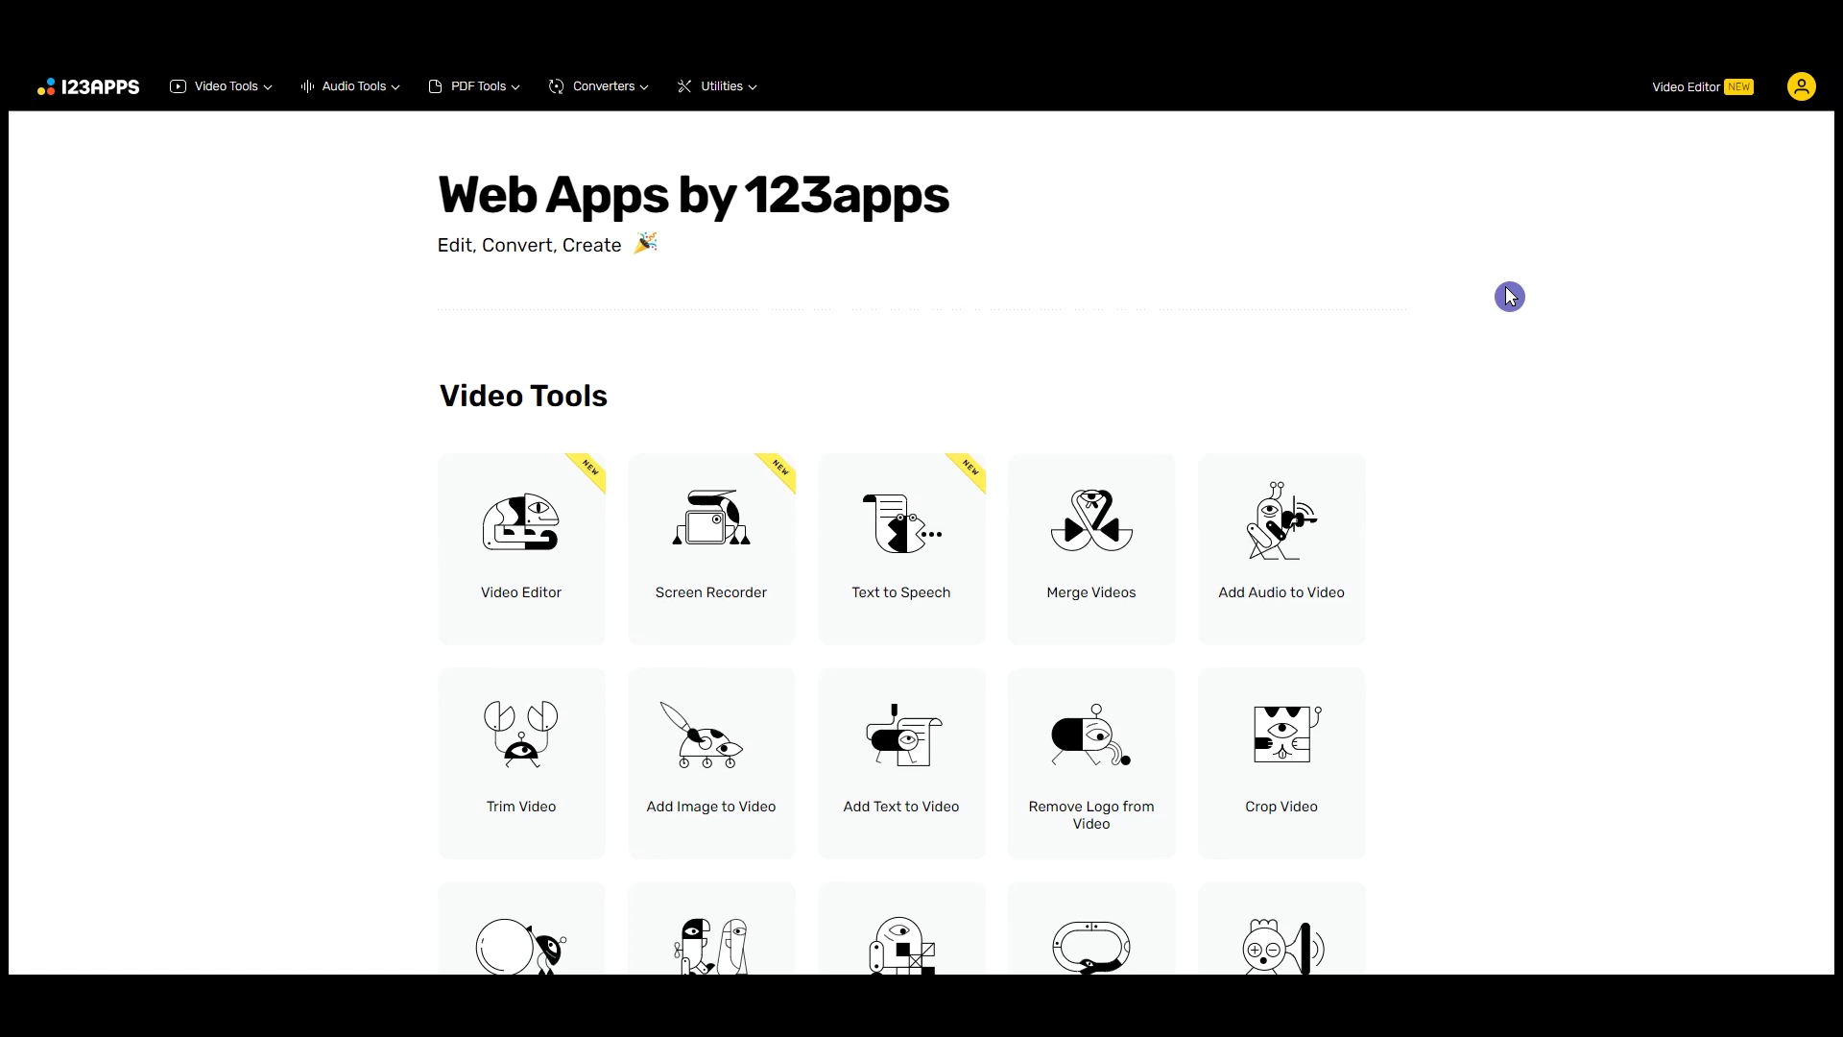
{"action": "scroll", "coordinate": [1510, 297], "scroll_direction": "down", "scroll_amount": 15}
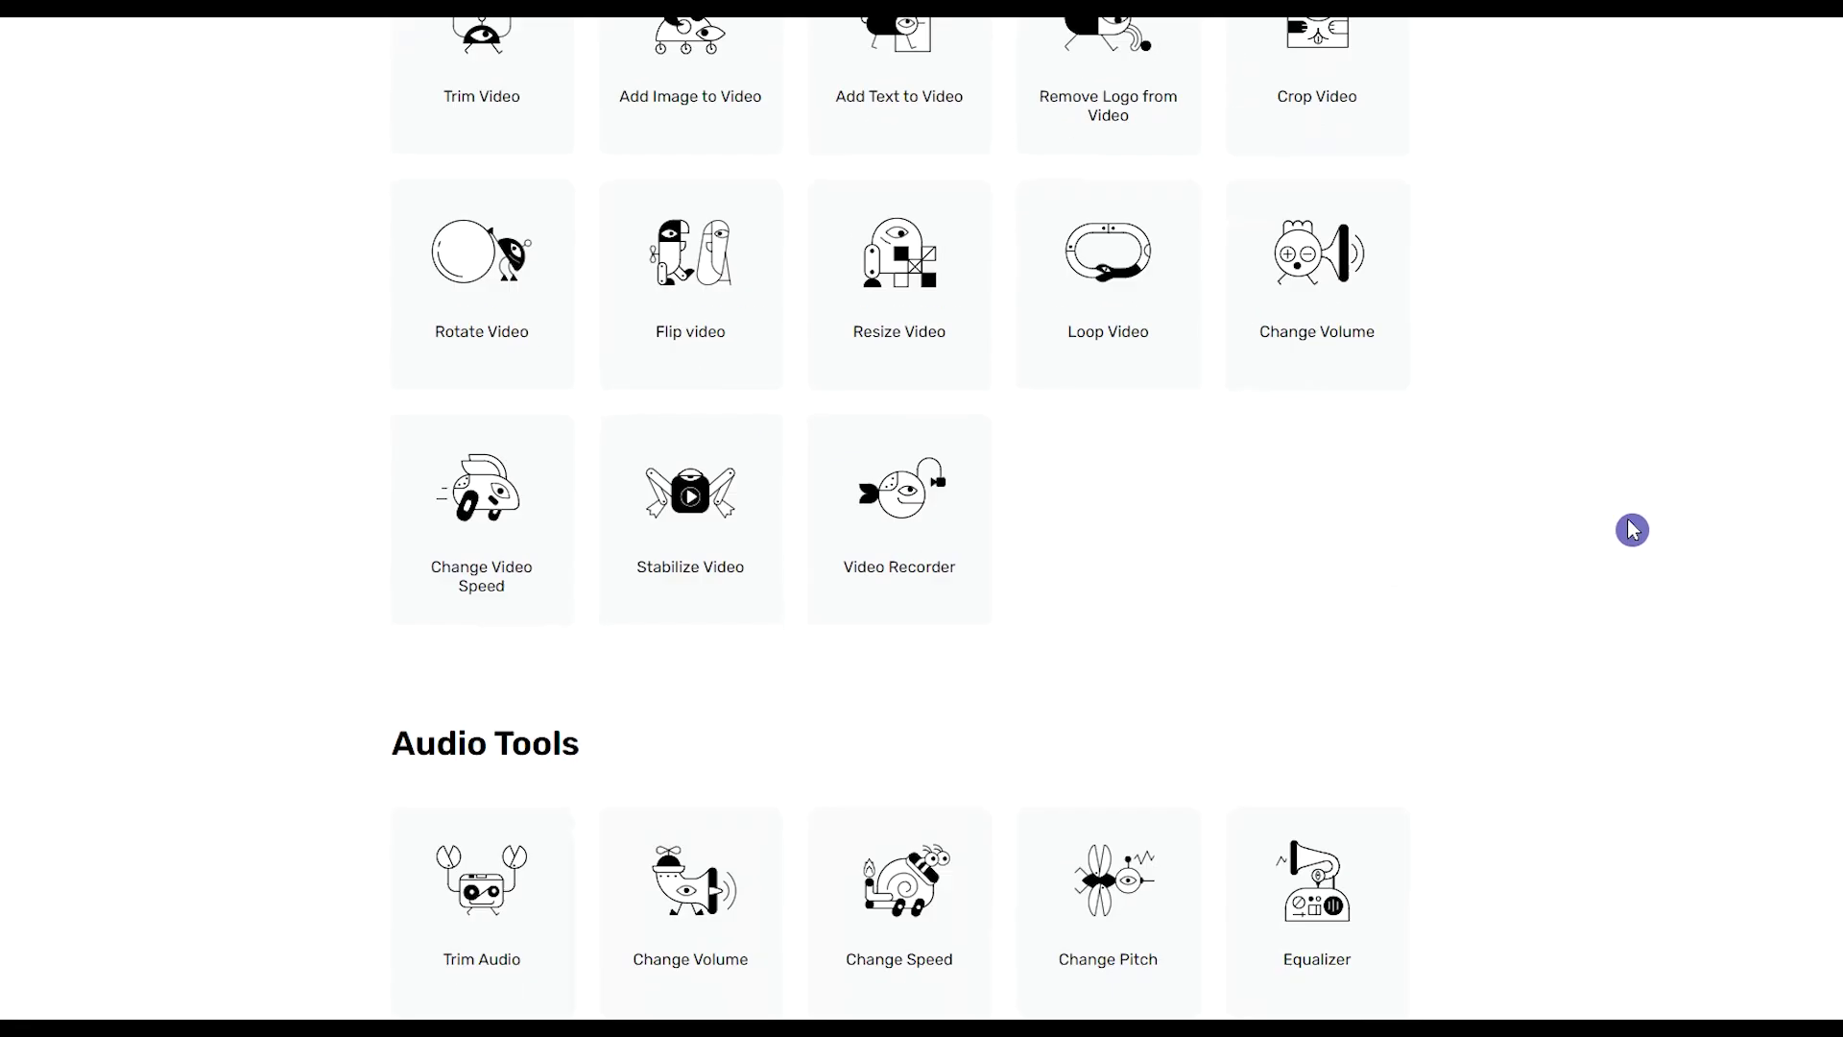
{"action": "scroll", "coordinate": [1822, 535], "scroll_direction": "down", "scroll_amount": 15}
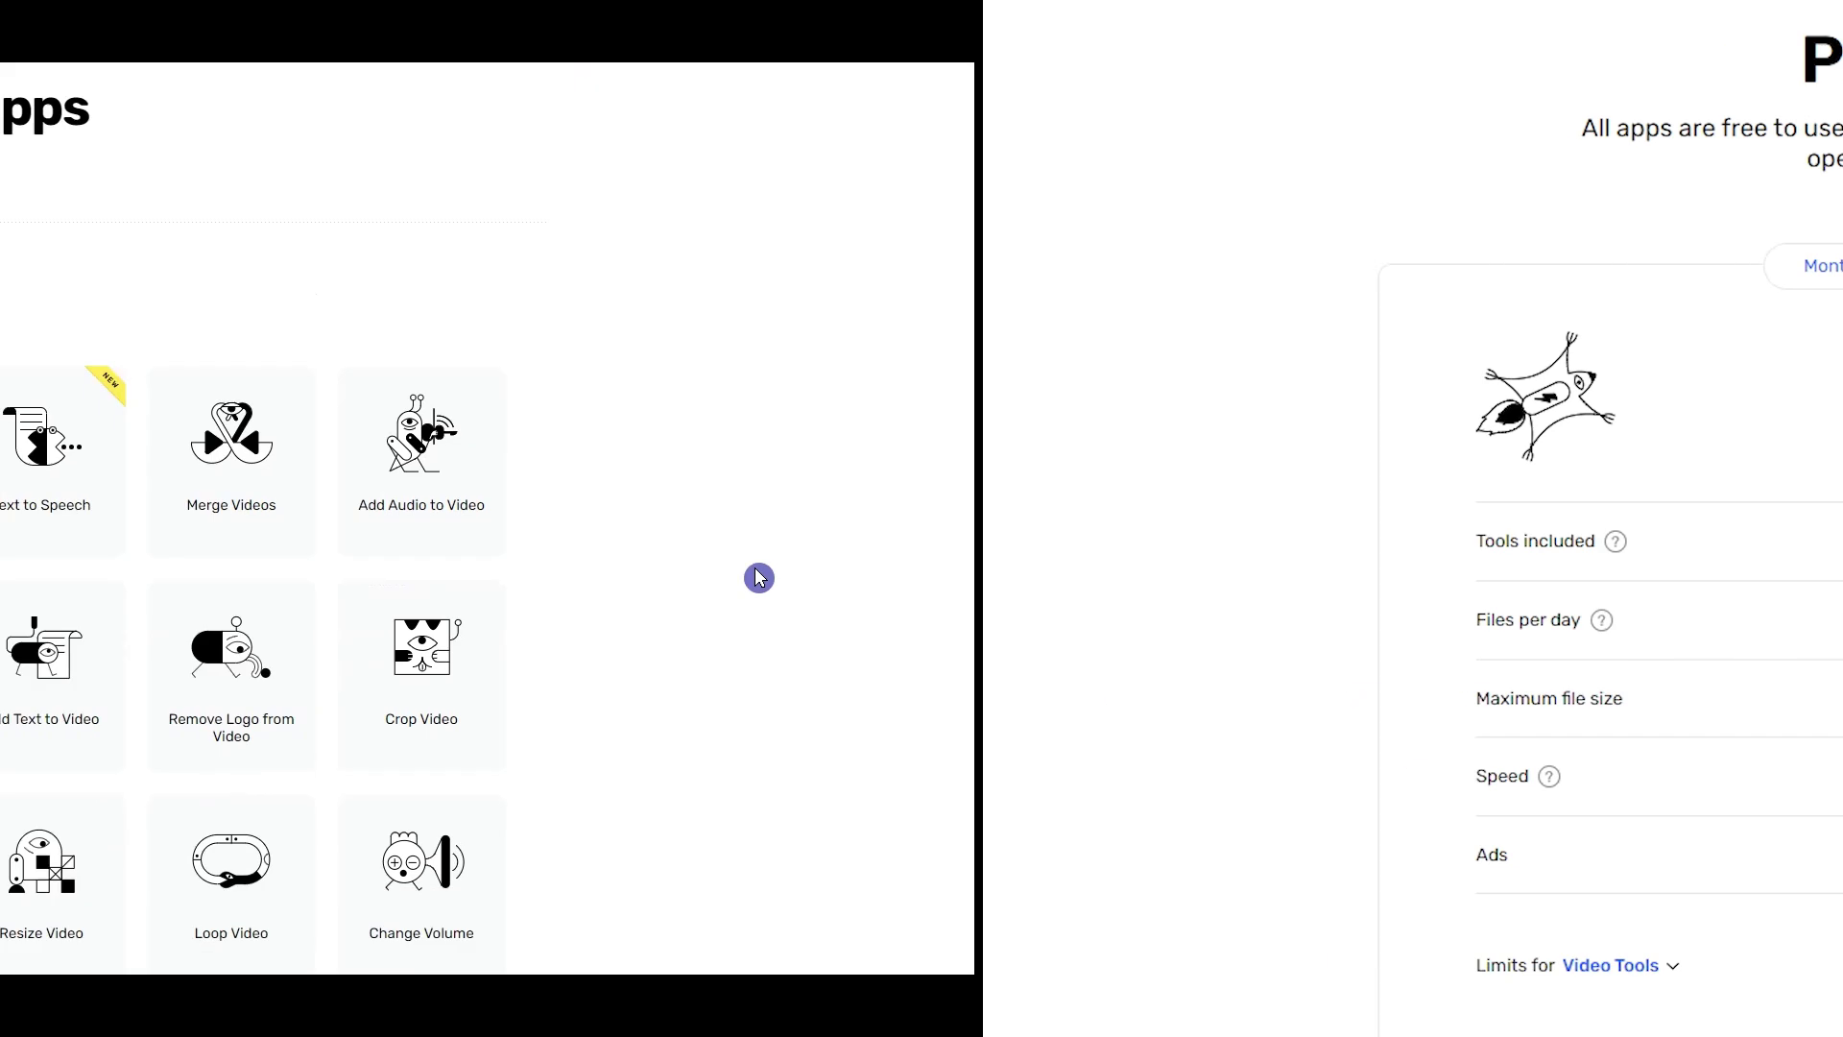
{"action": "scroll", "coordinate": [1619, 578], "scroll_direction": "down", "scroll_amount": 1}
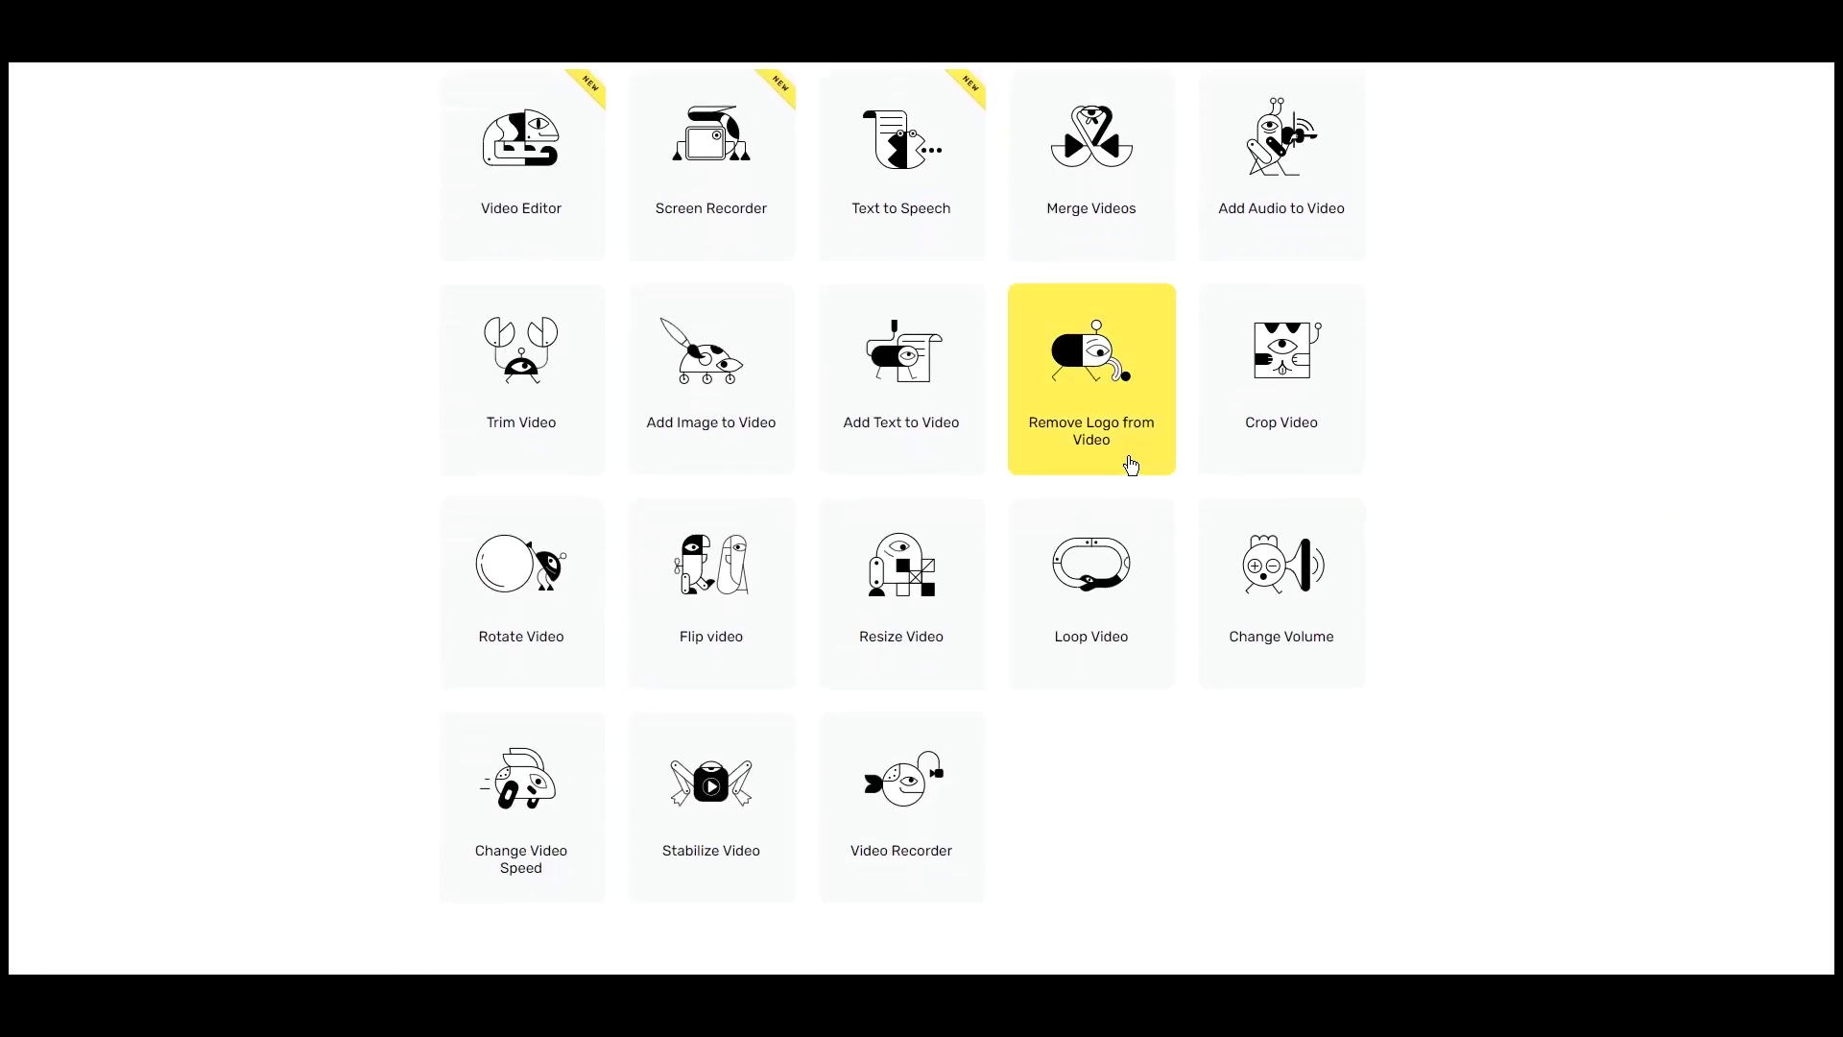
Step: Load merge part01.part02.mp4 into Remove Logo and box the bottom-right PixVerse watermark
{"action": "left_click", "coordinate": [1140, 461]}
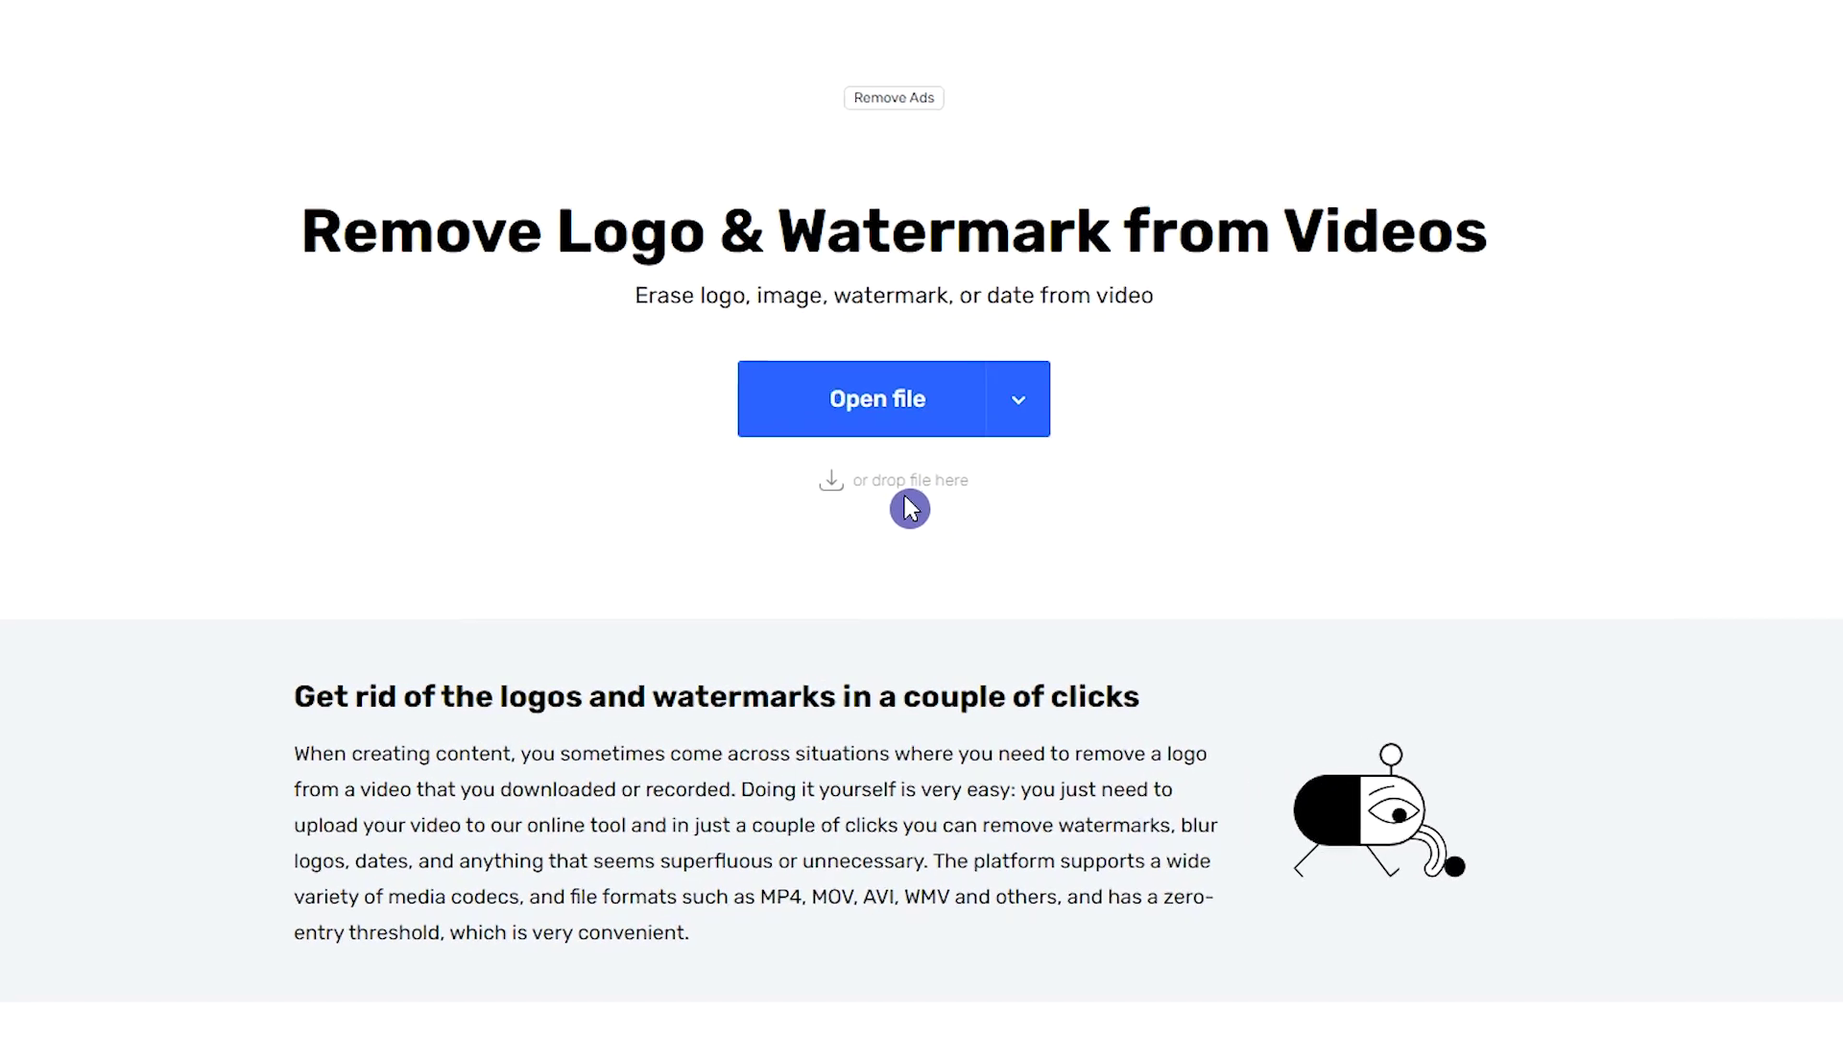
{"action": "left_click", "coordinate": [938, 414]}
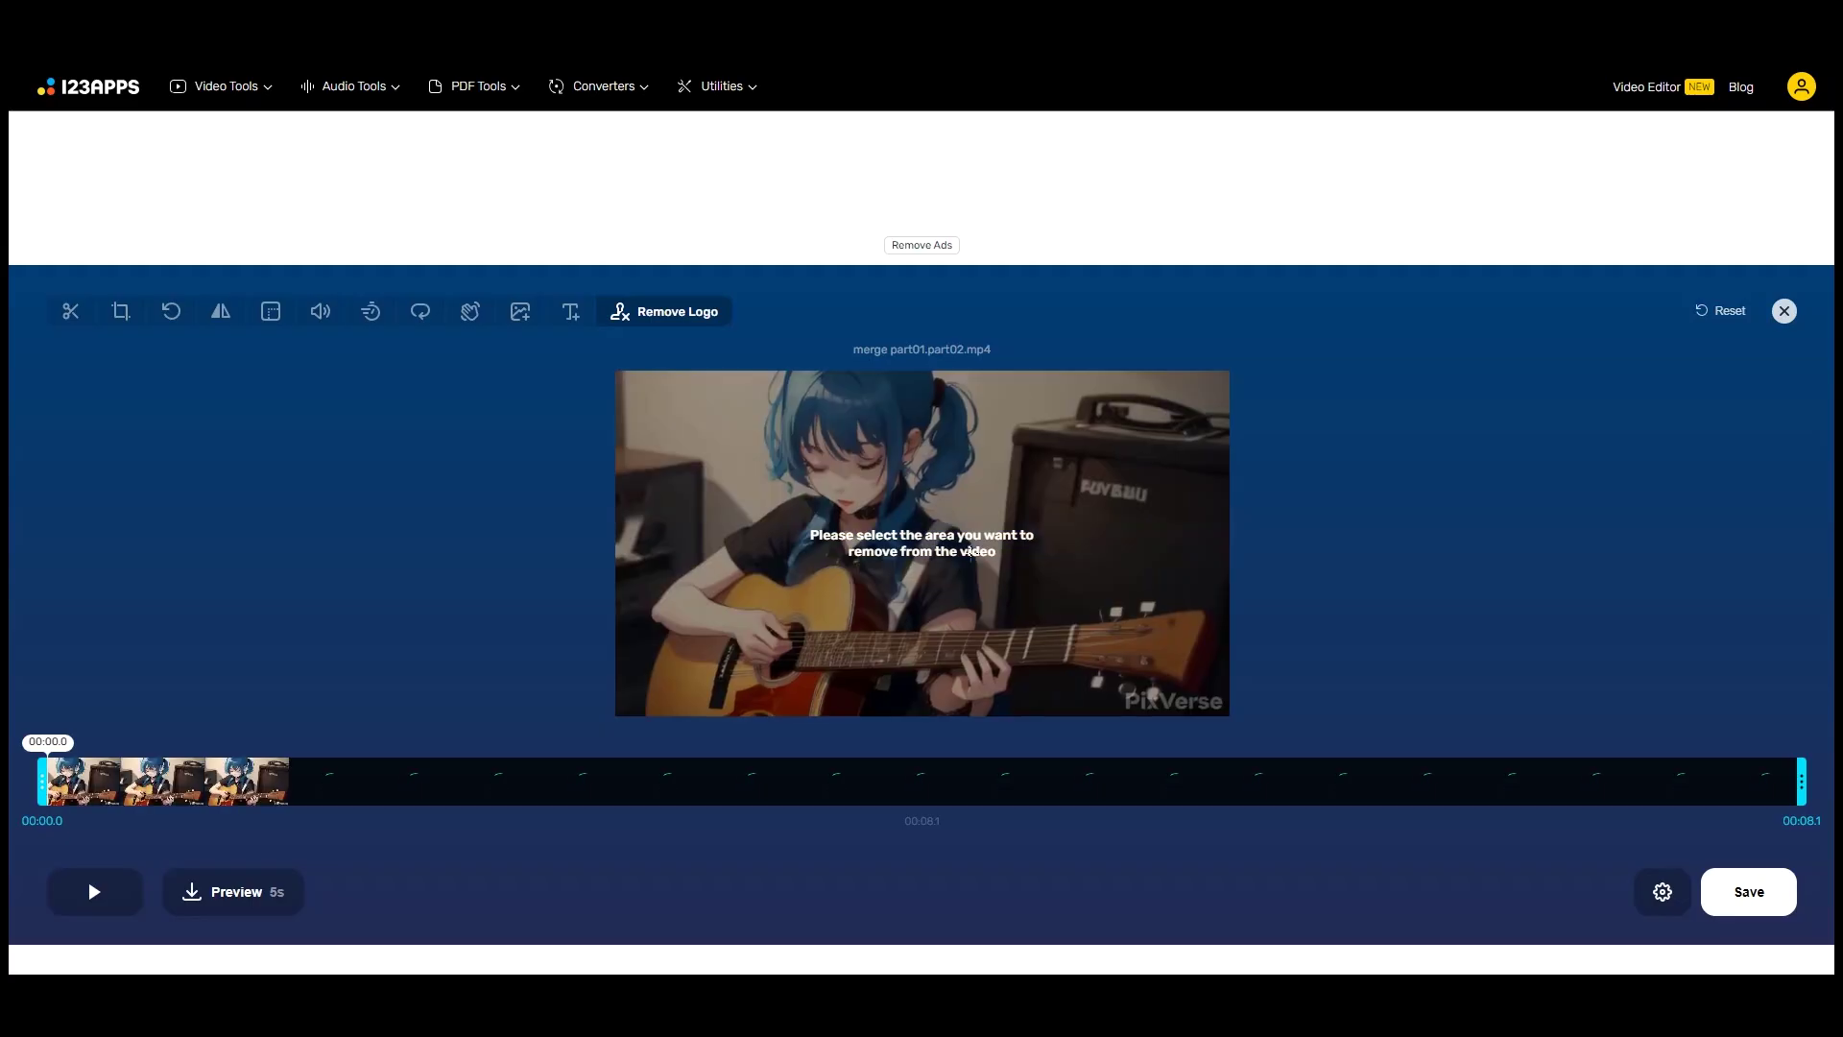
{"action": "left_click_drag", "start_coordinate": [1082, 654], "coordinate": [1260, 737]}
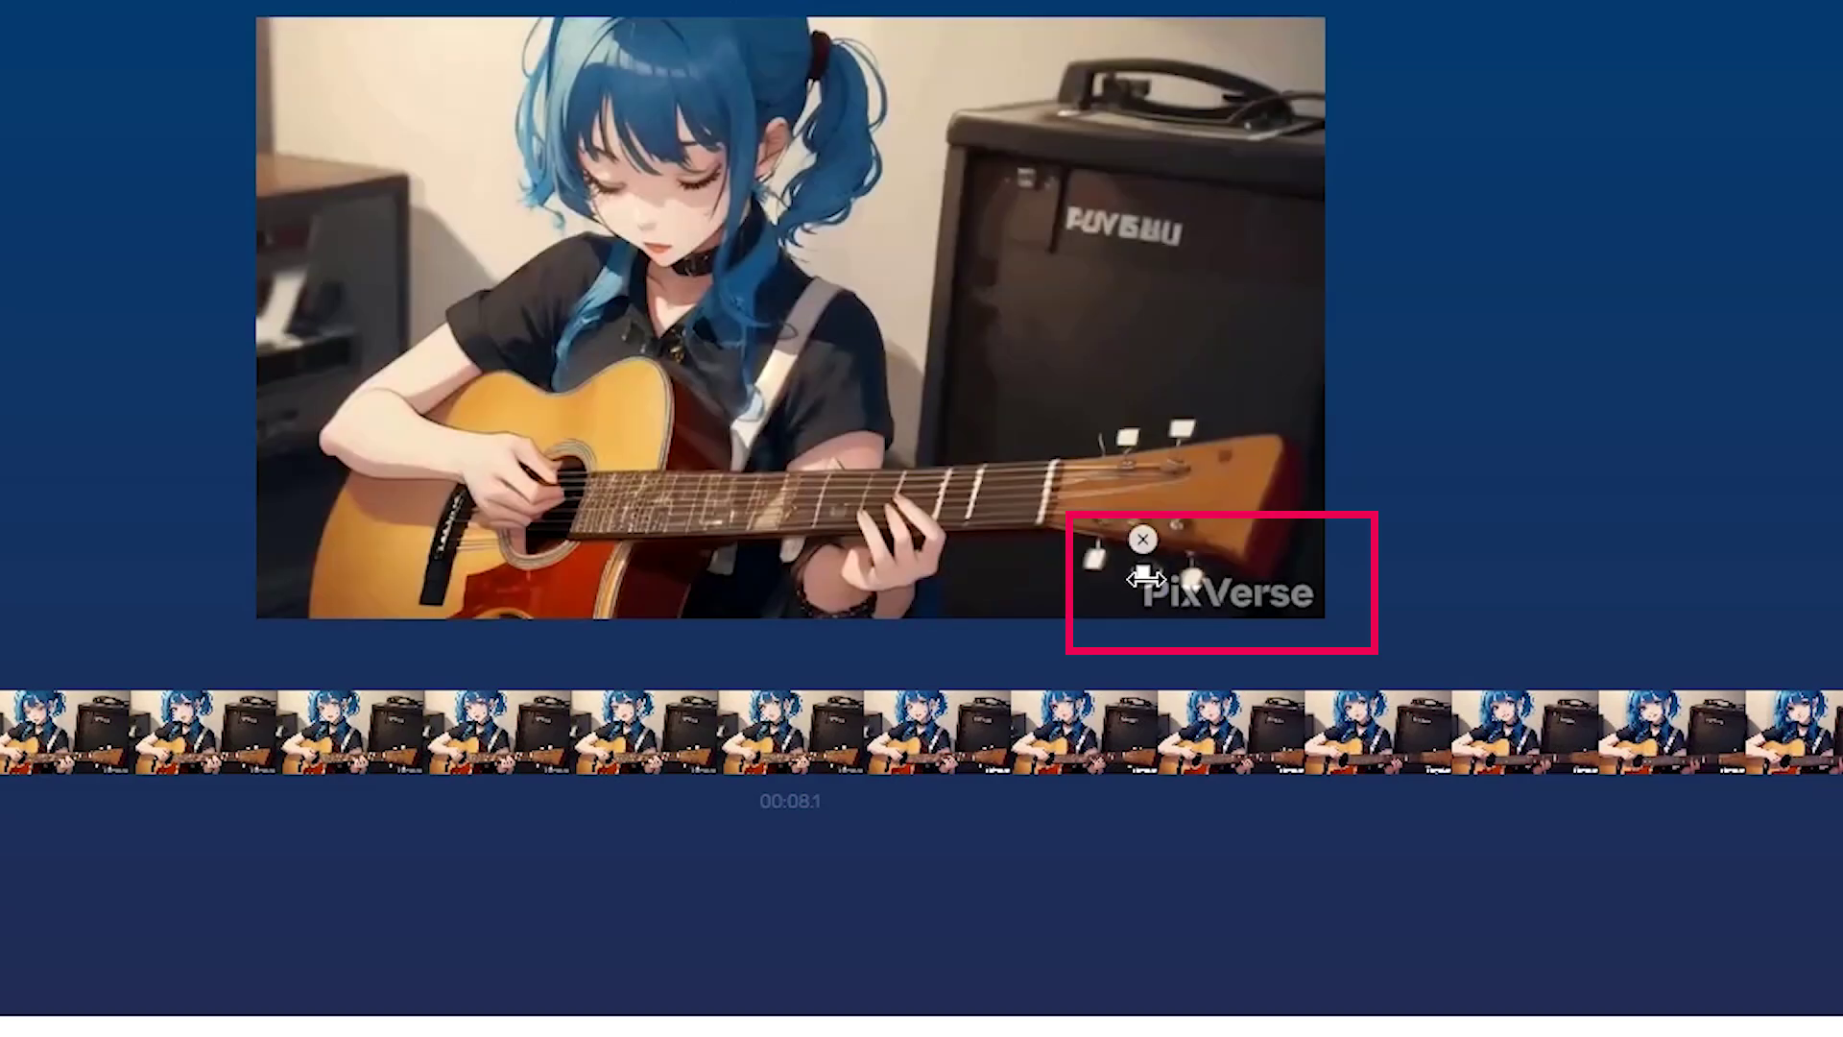